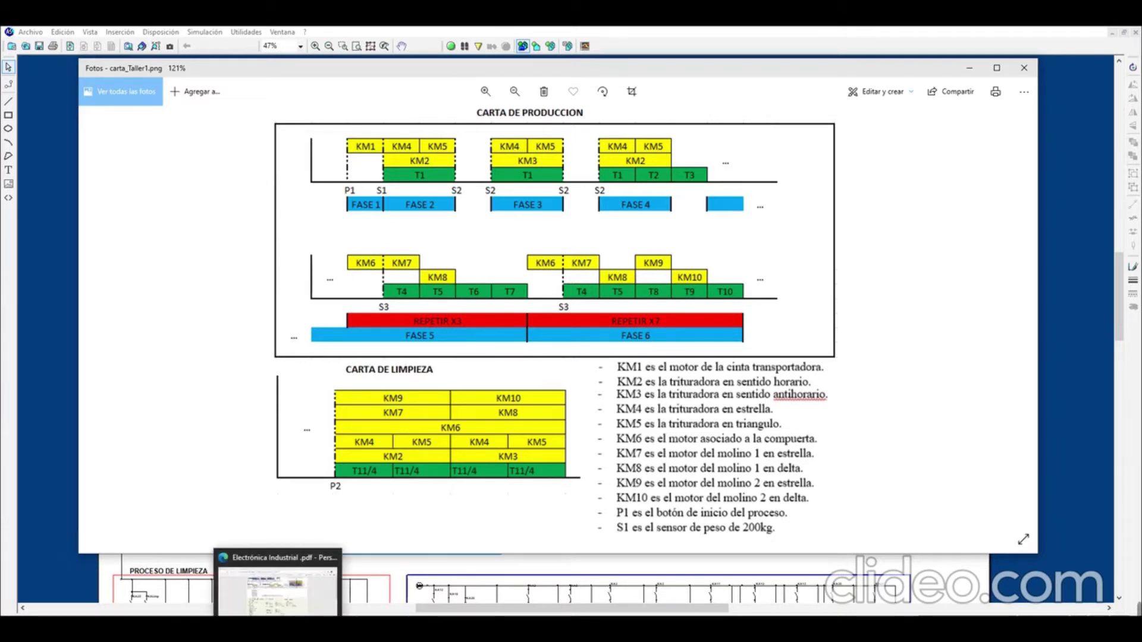
- Switch to the Electrónica Industrial PDF in the browser, reposition its window and enlarge the page
left_click(280, 586)
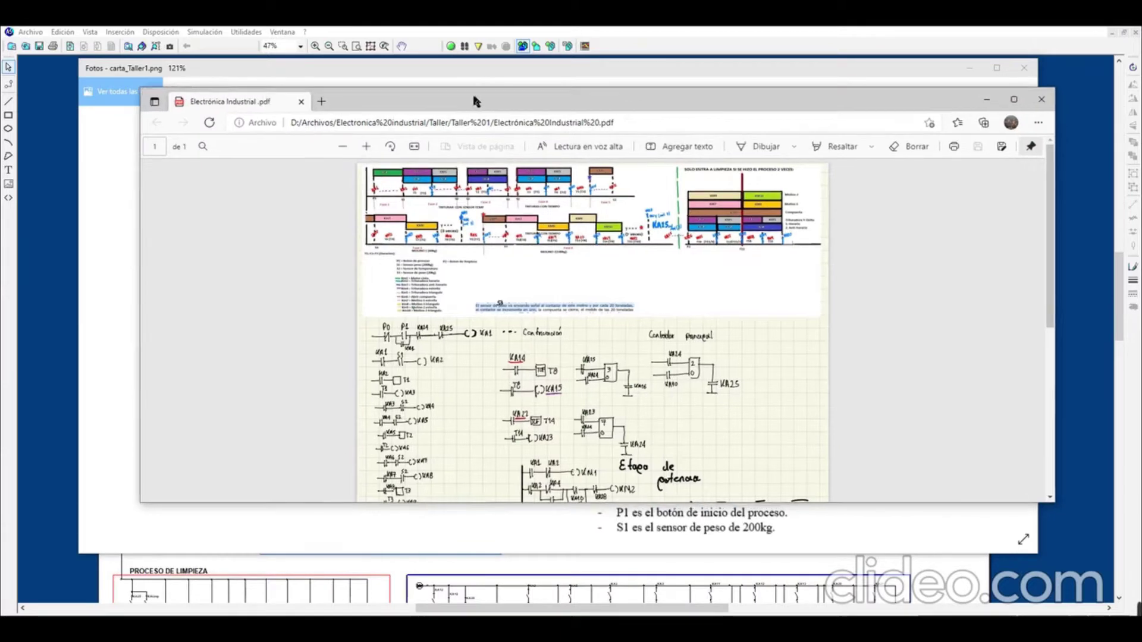
left_click_drag(472, 98, 418, 78)
left_click(316, 128)
left_click(315, 128)
left_click(315, 129)
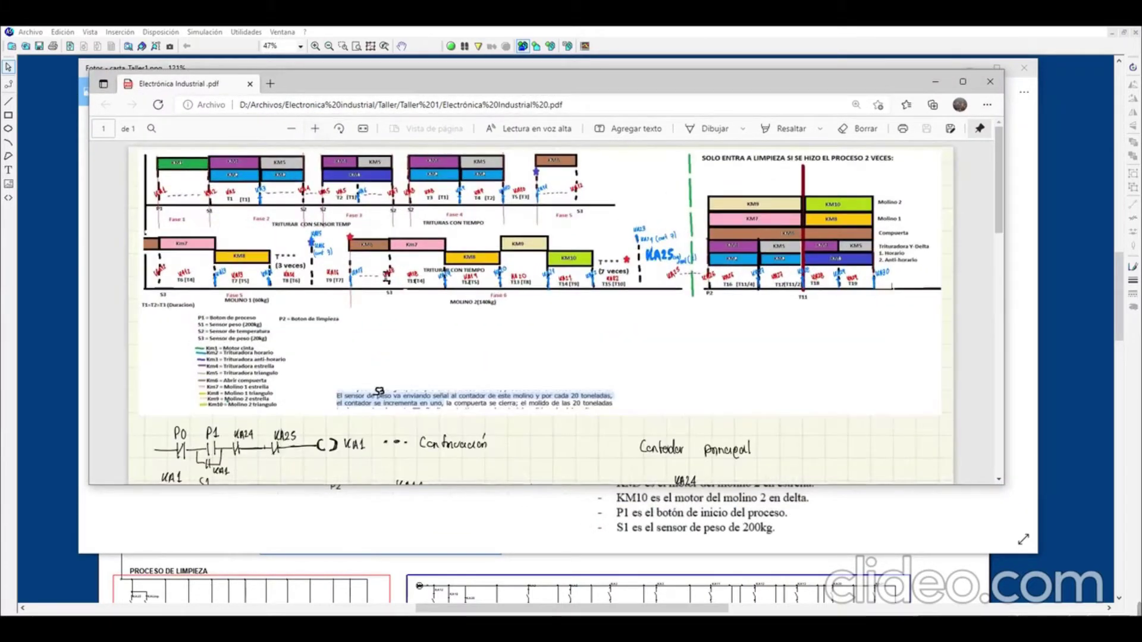
- Examine the handwritten control ladder sequence from relay KA1 through relay KA22 in the PDF
scroll(360, 371, "down", 3)
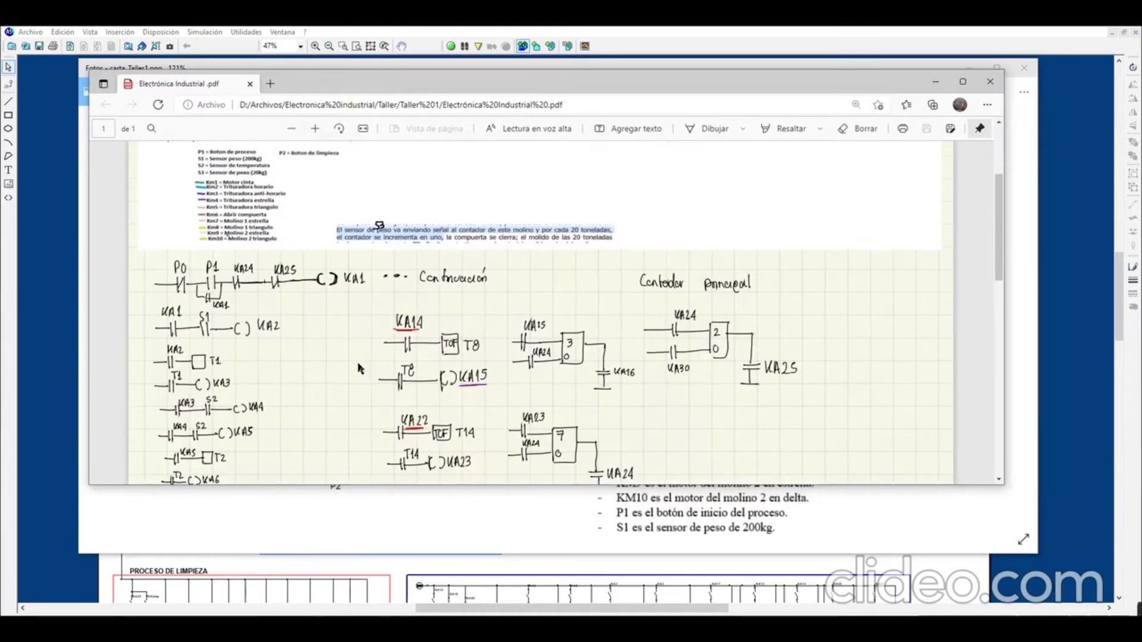
scroll(360, 368, "down", 2)
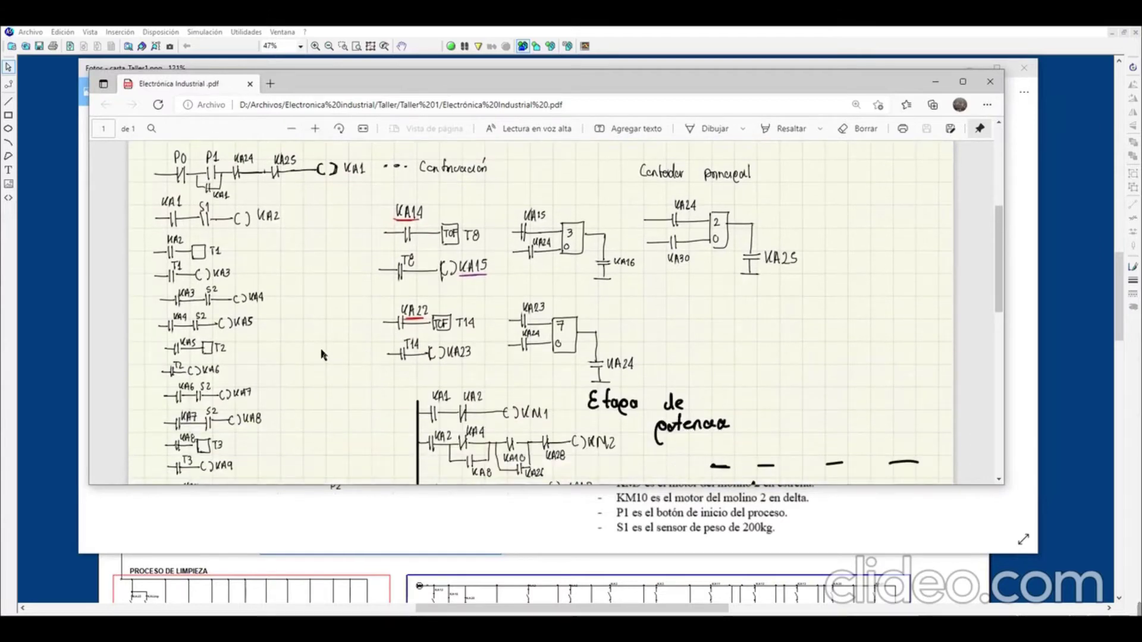
scroll(321, 355, "down", 6)
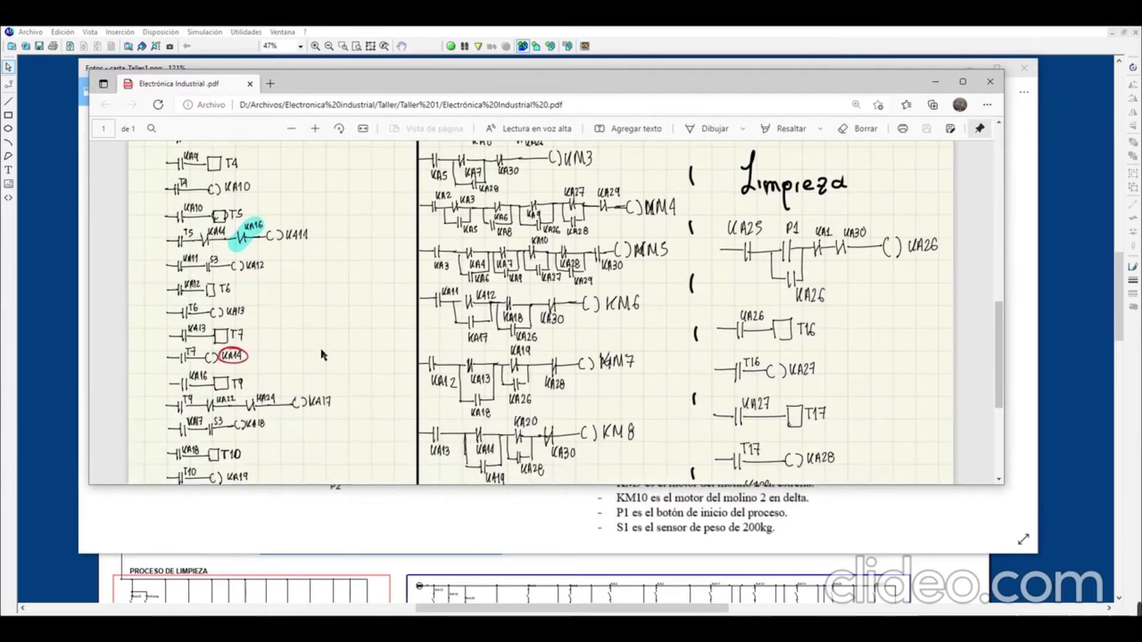
scroll(321, 356, "up", 10)
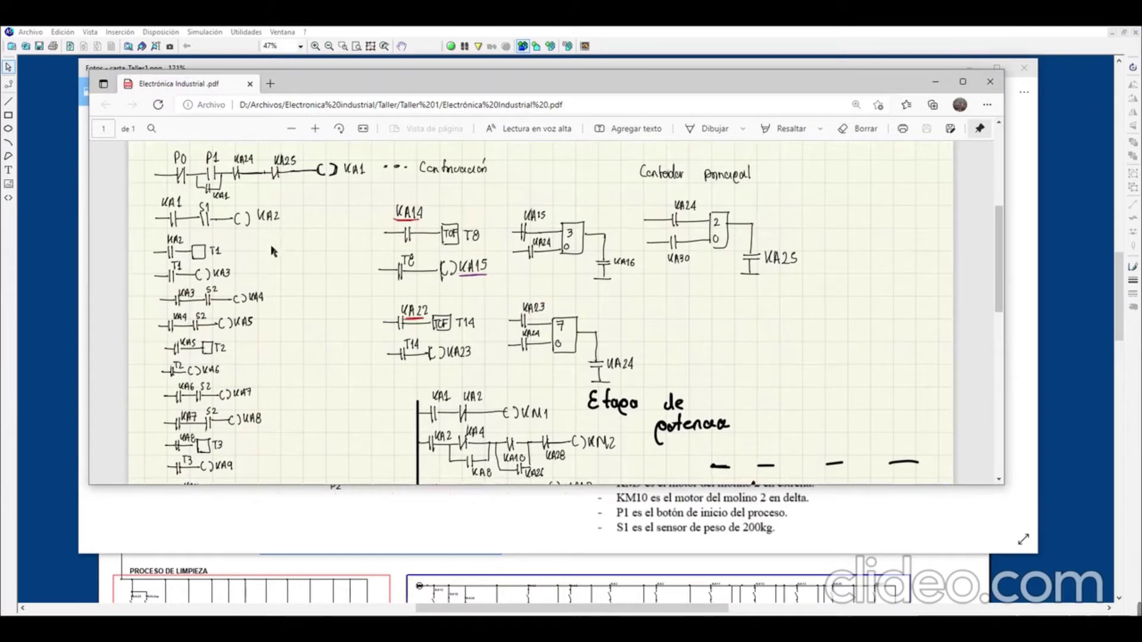
scroll(272, 250, "up", 2)
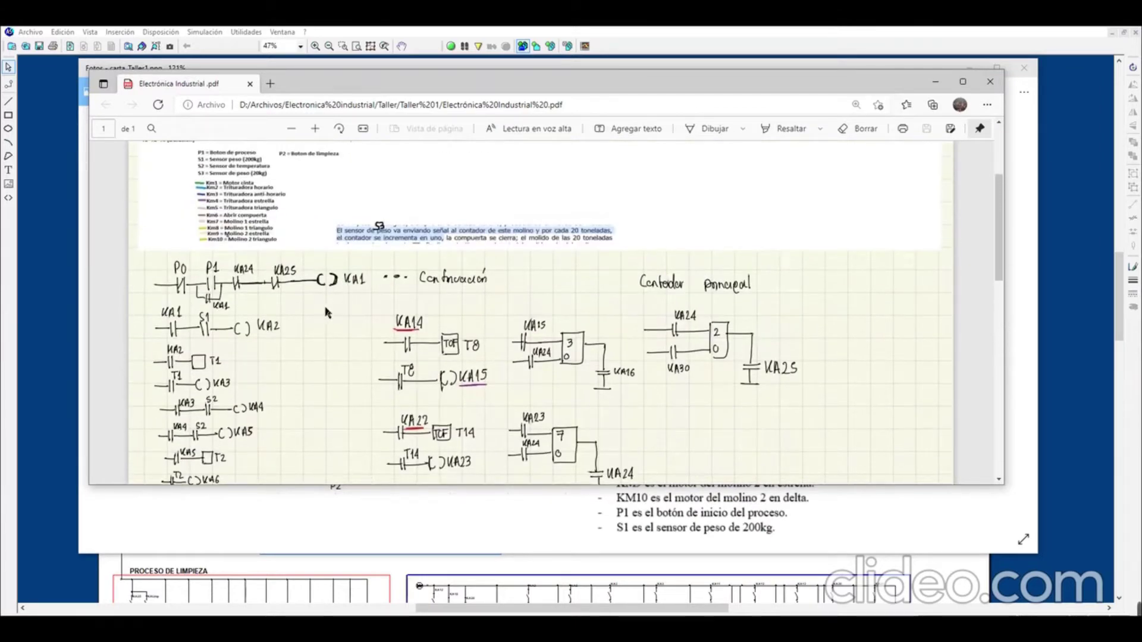
scroll(343, 298, "down", 6)
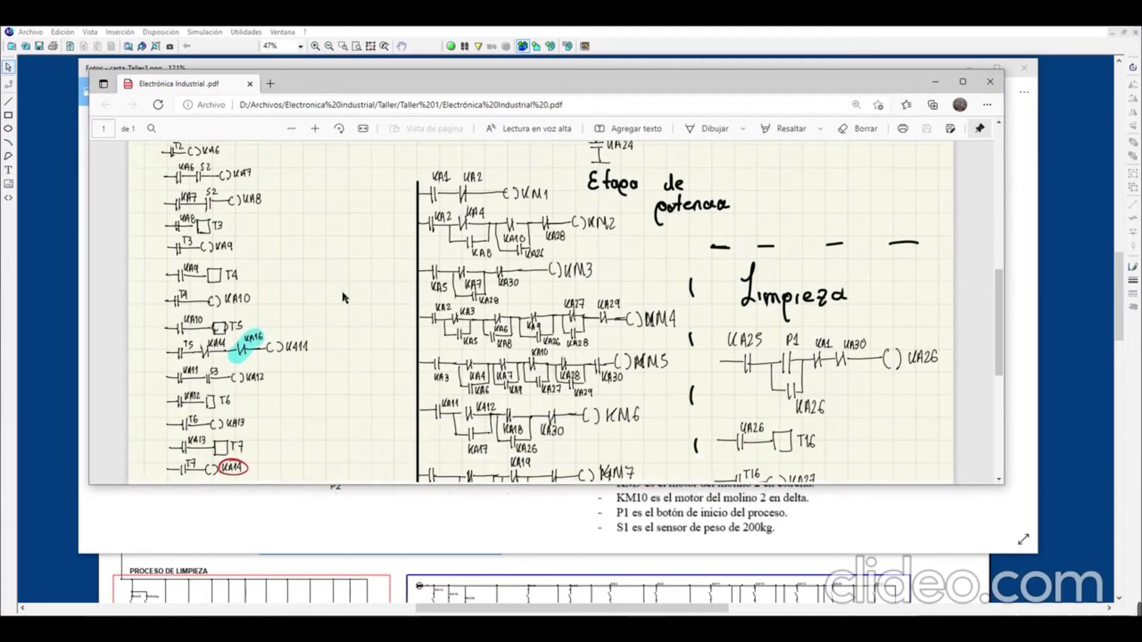
scroll(343, 297, "down", 6)
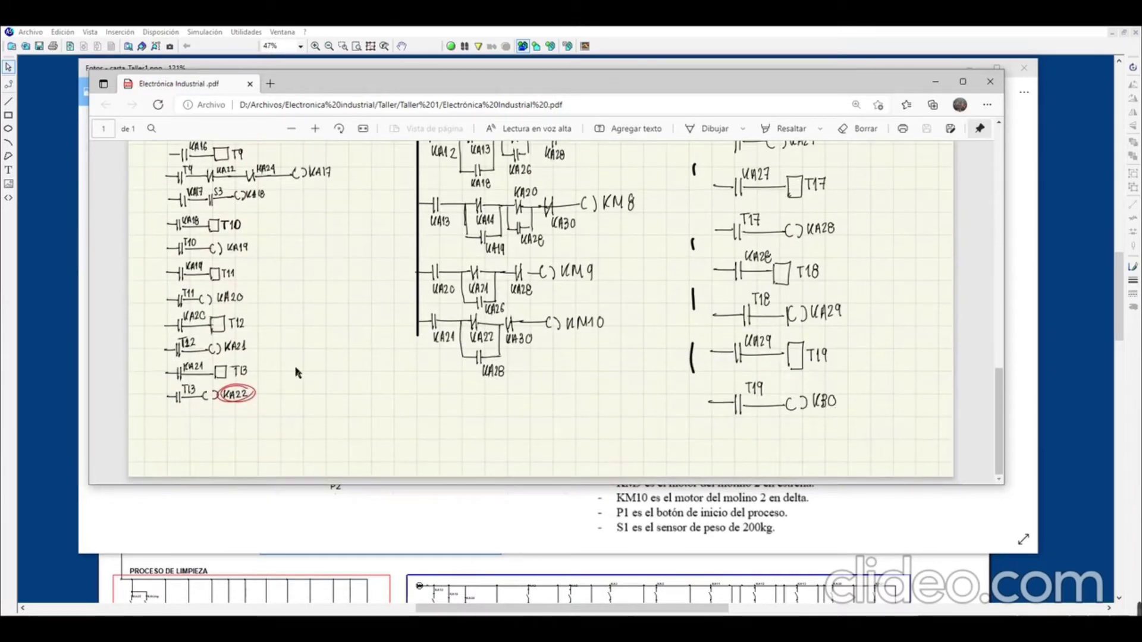
scroll(298, 373, "up", 12)
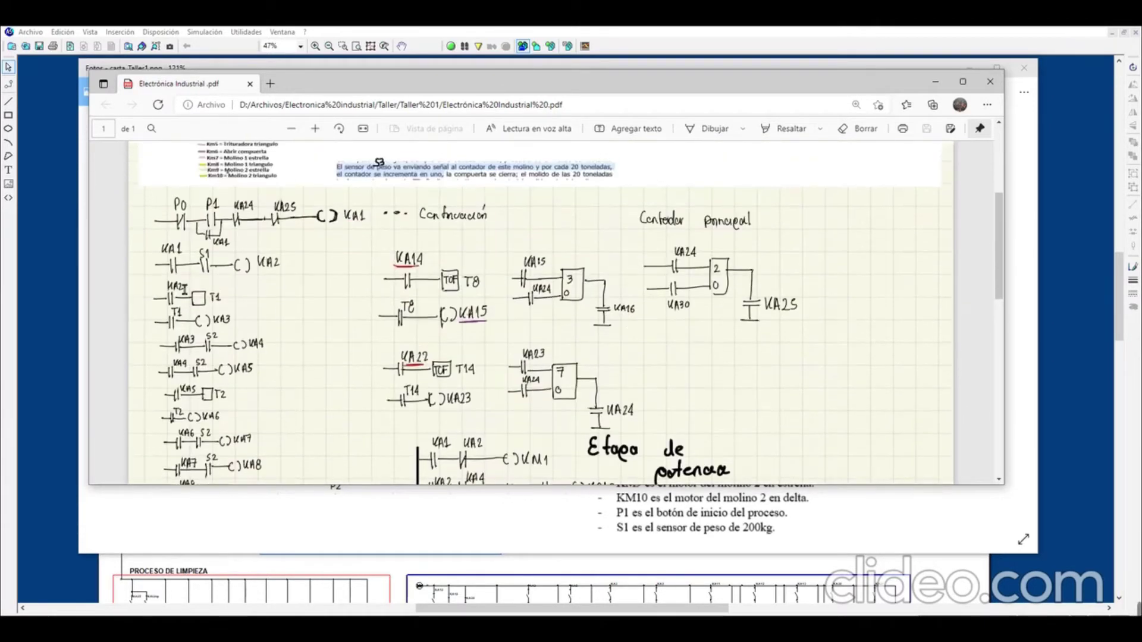
scroll(202, 292, "down", 10)
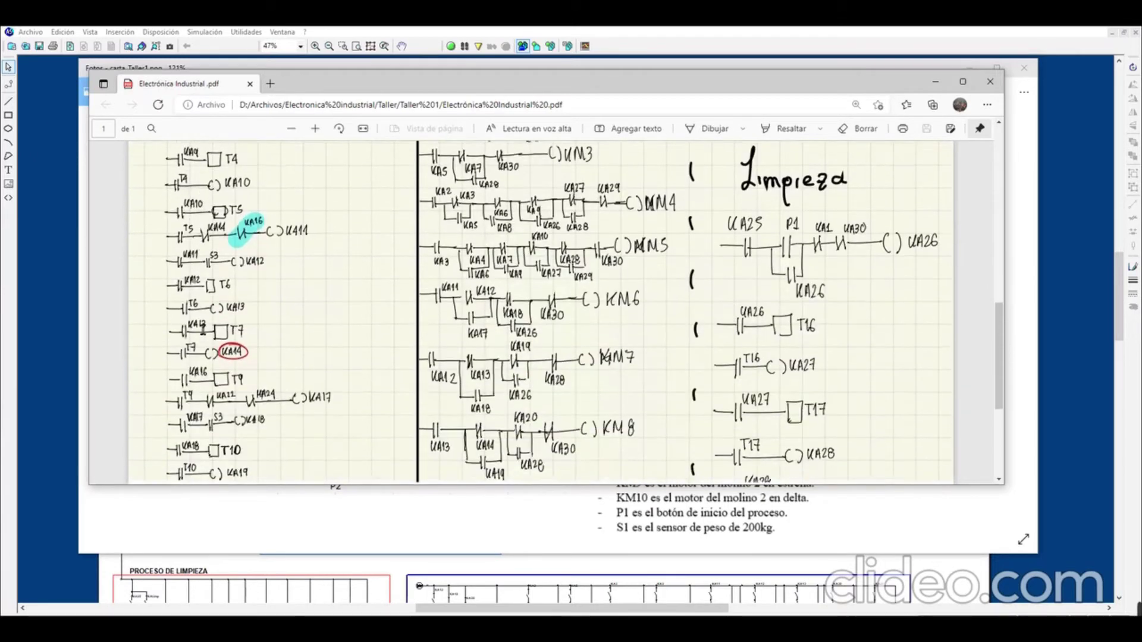
scroll(437, 384, "down", 6)
scroll(437, 384, "up", 9)
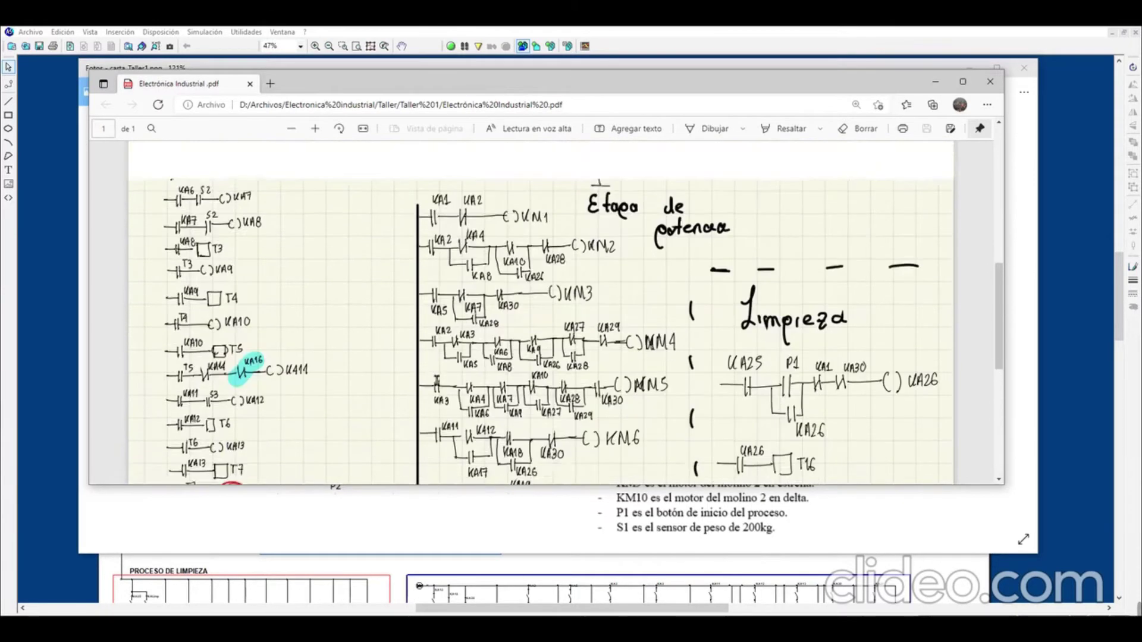
- Examine the counter circuits driving KA16 and KA24 and the main counter (Contador principal) driving KA25
scroll(437, 384, "up", 4)
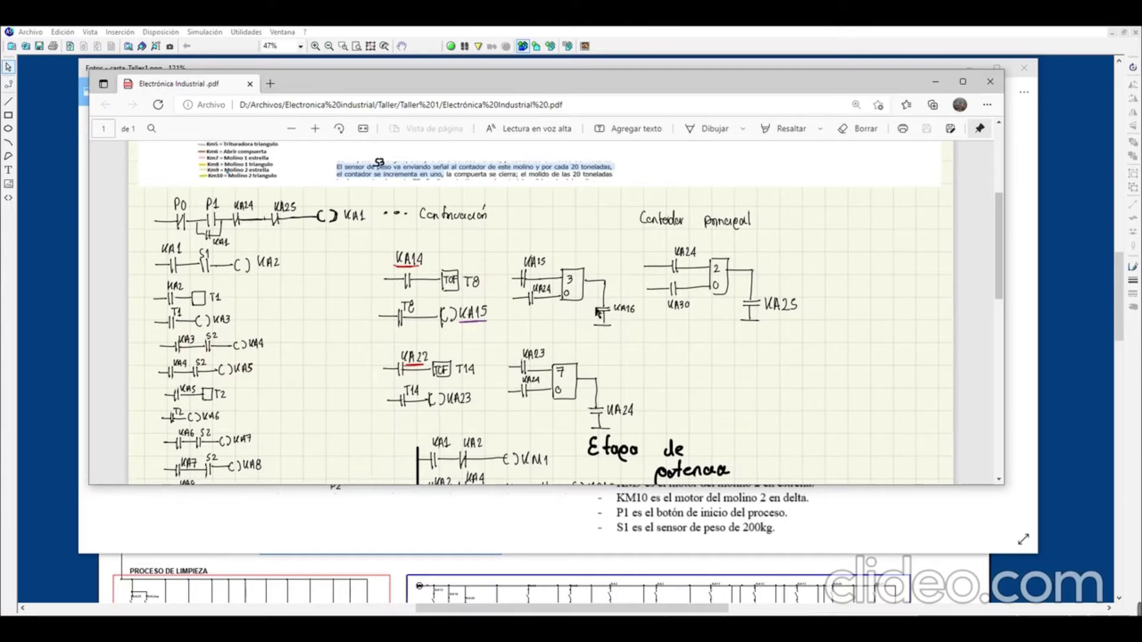
scroll(603, 393, "down", 1)
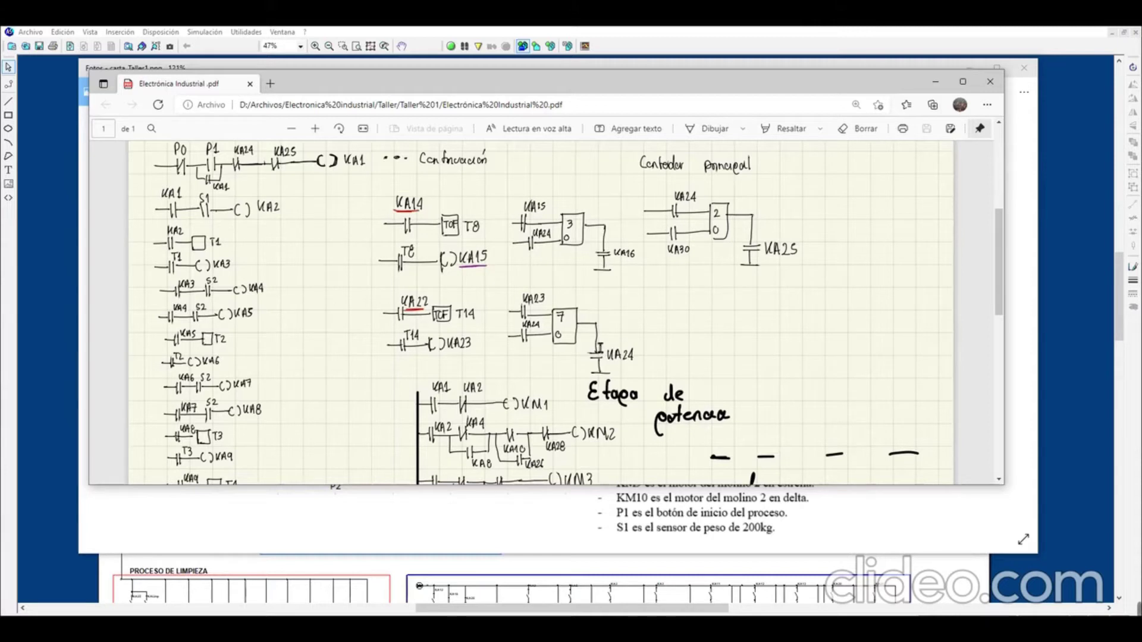
scroll(757, 348, "up", 1)
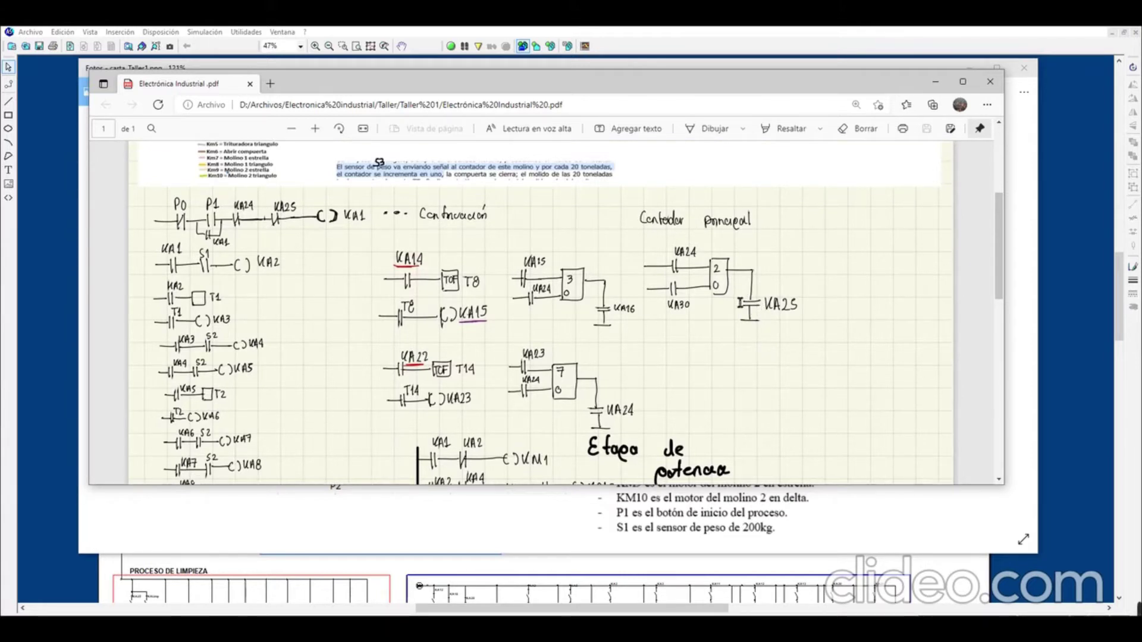
scroll(633, 320, "down", 10)
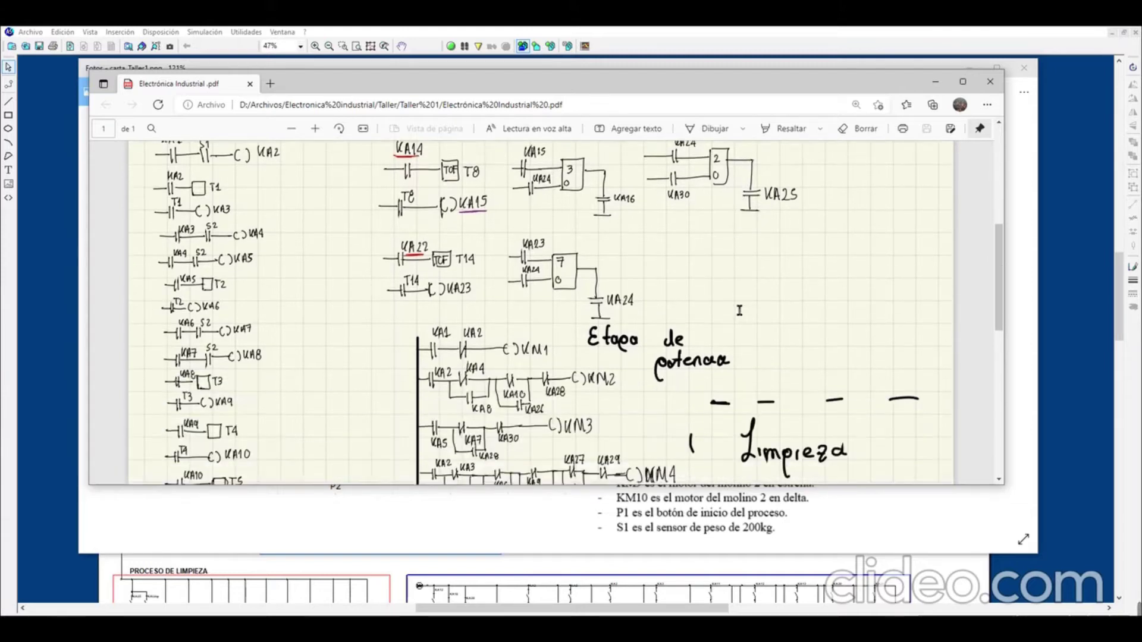
scroll(633, 320, "up", 3)
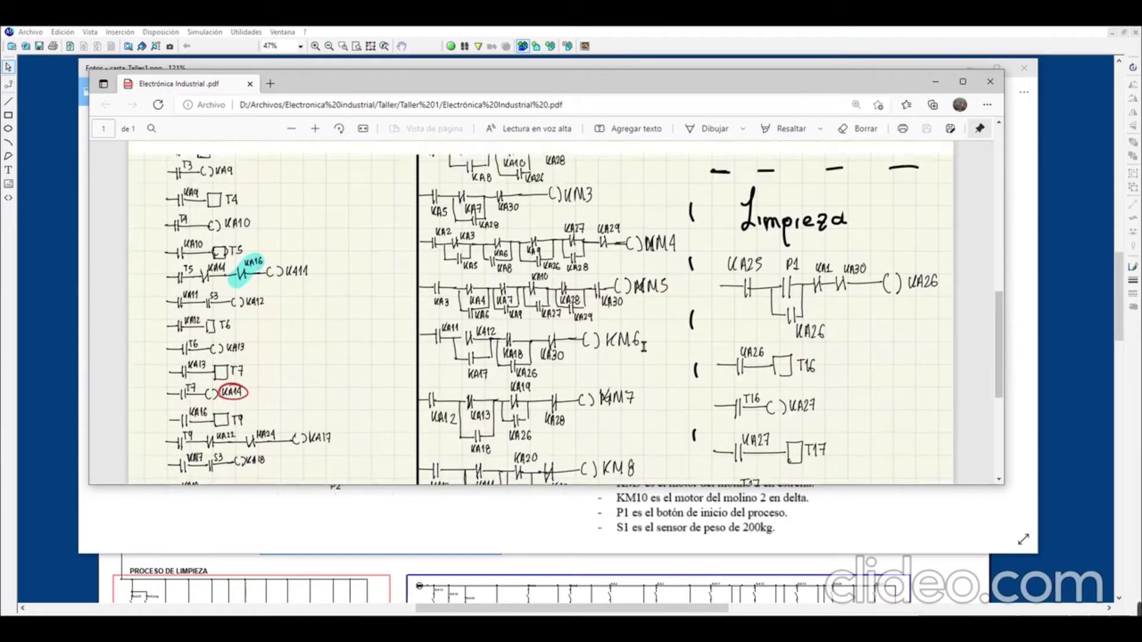
scroll(588, 310, "up", 3)
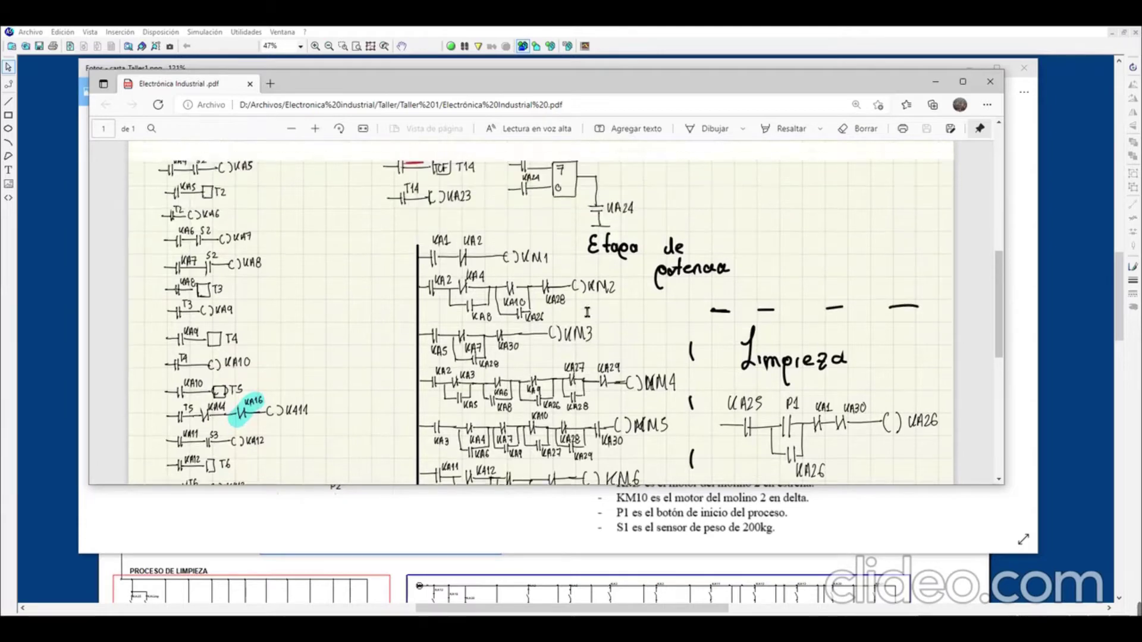
scroll(539, 304, "up", 3)
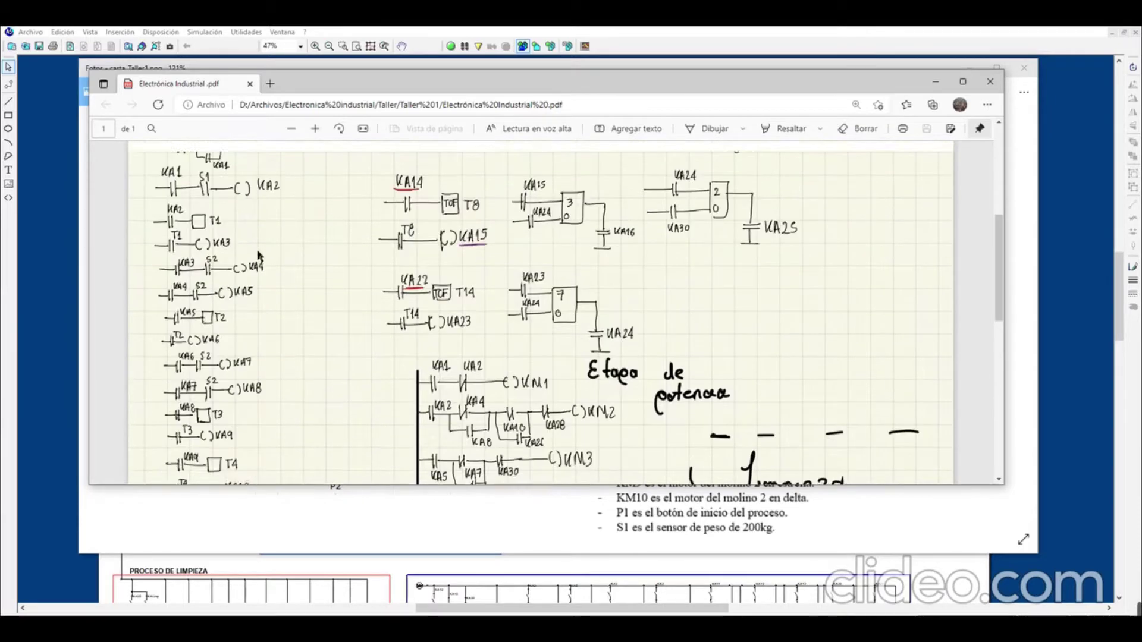
- Examine the power-stage rungs (Etapa de potencia) for contactors KM1 to KM10
scroll(446, 271, "down", 3)
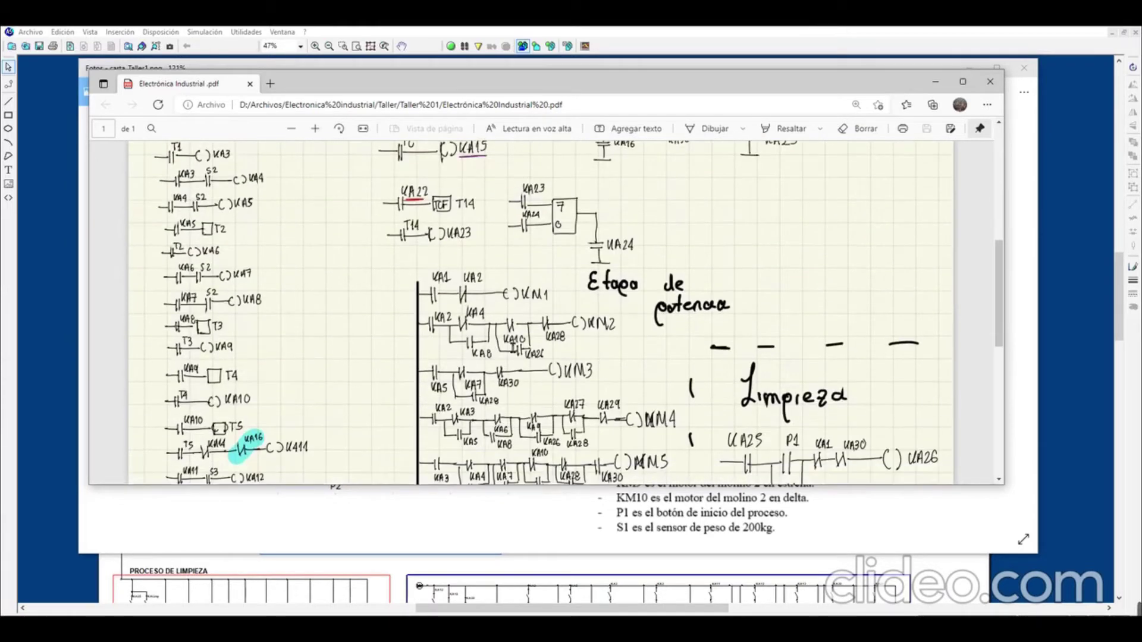
scroll(538, 352, "down", 2)
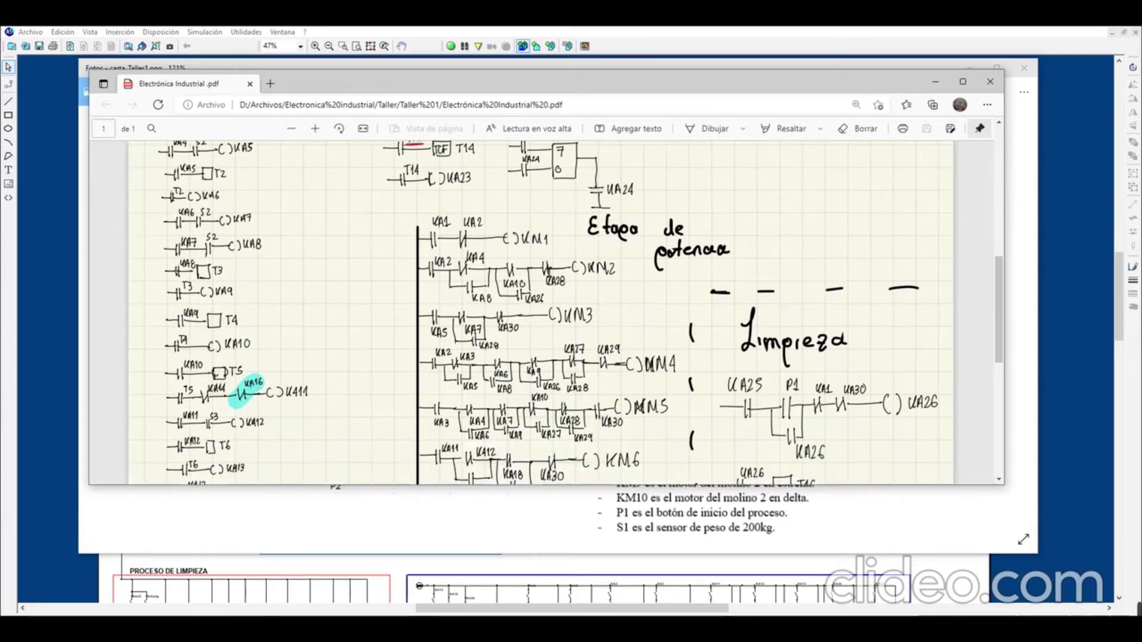
scroll(648, 377, "down", 3)
scroll(648, 377, "down", 5)
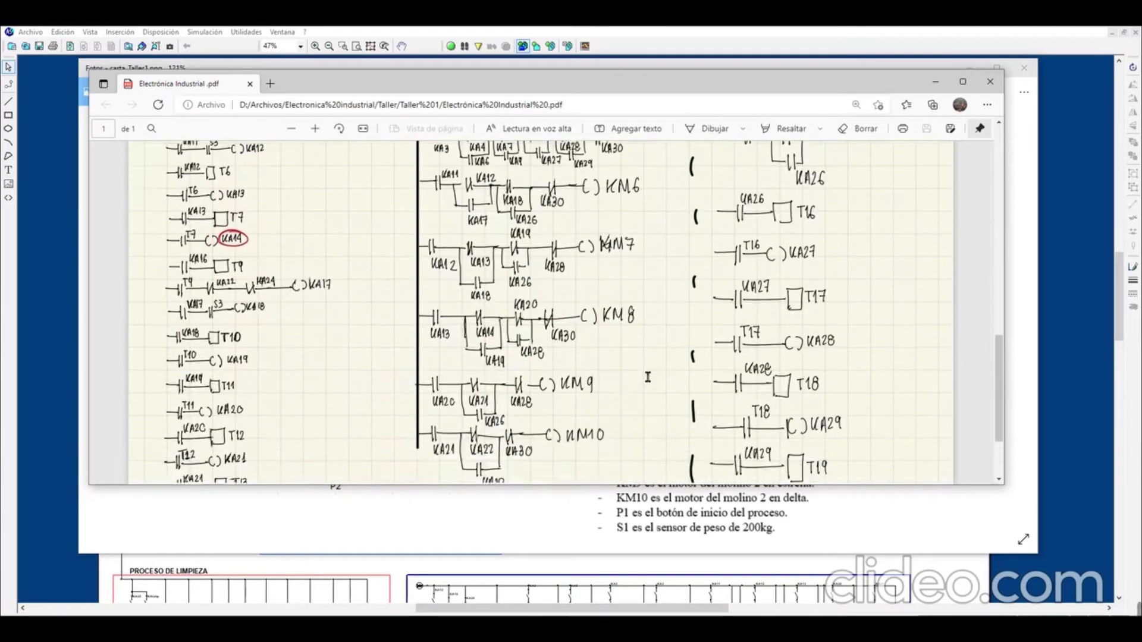
scroll(636, 372, "up", 4)
scroll(648, 372, "up", 3)
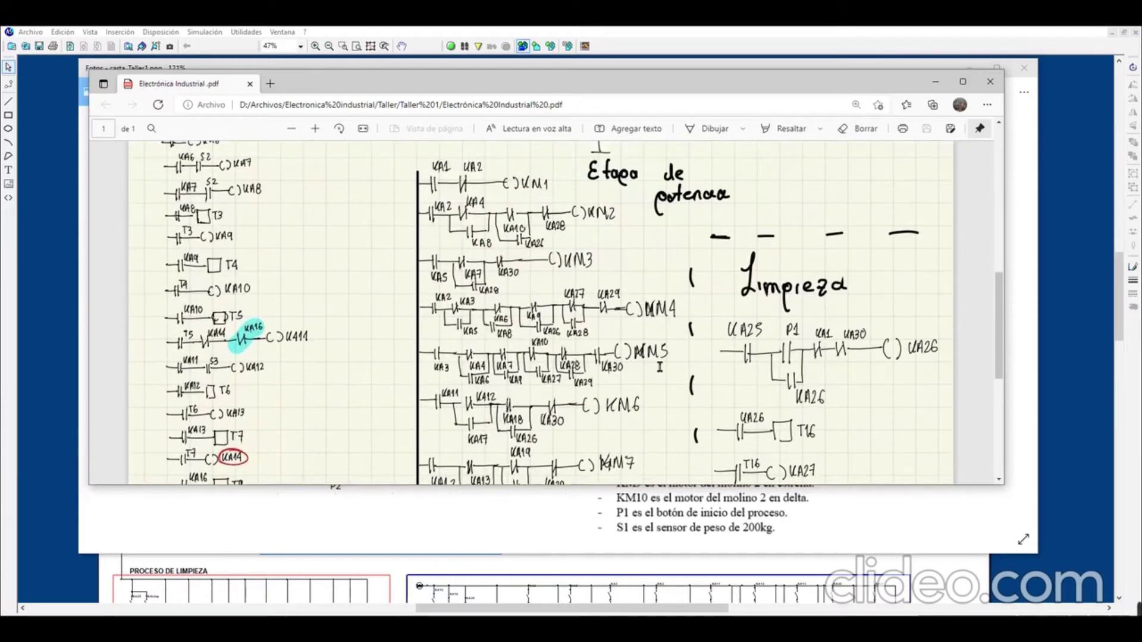
scroll(498, 253, "down", 2)
scroll(497, 257, "up", 2)
scroll(654, 309, "down", 4)
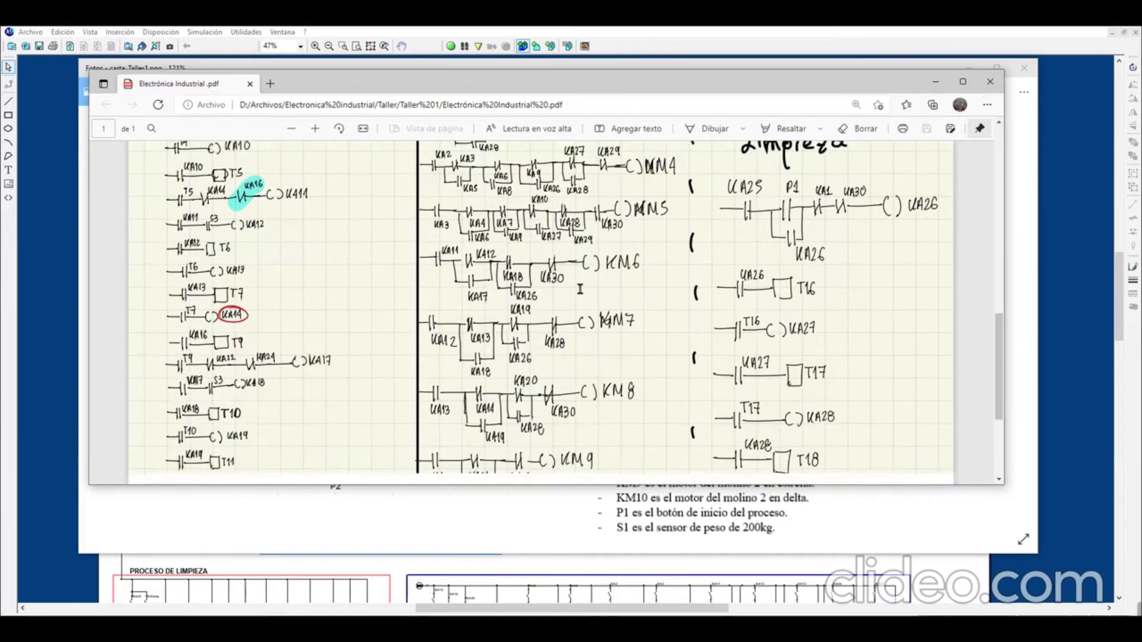
scroll(729, 329, "down", 4)
scroll(714, 369, "up", 5)
- Review the cleaning (Limpieza) ladder from relay KA26 and timer T16 through timer T19
left_click_drag(731, 406, 608, 275)
left_click(853, 394)
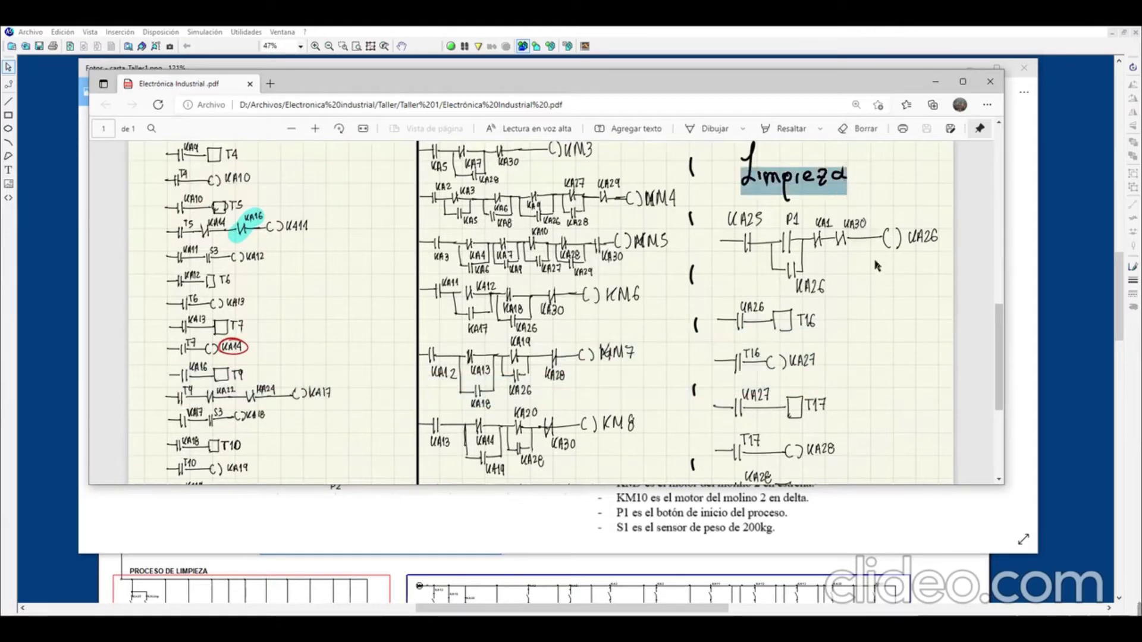
scroll(850, 352, "down", 3)
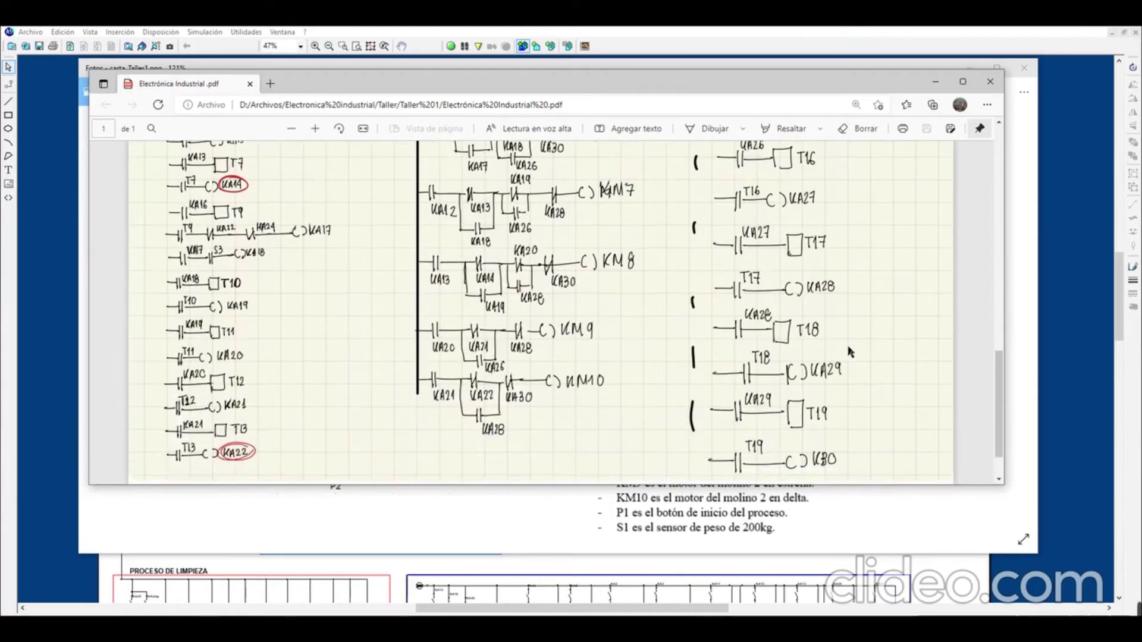
scroll(773, 387, "up", 4)
scroll(655, 446, "down", 4)
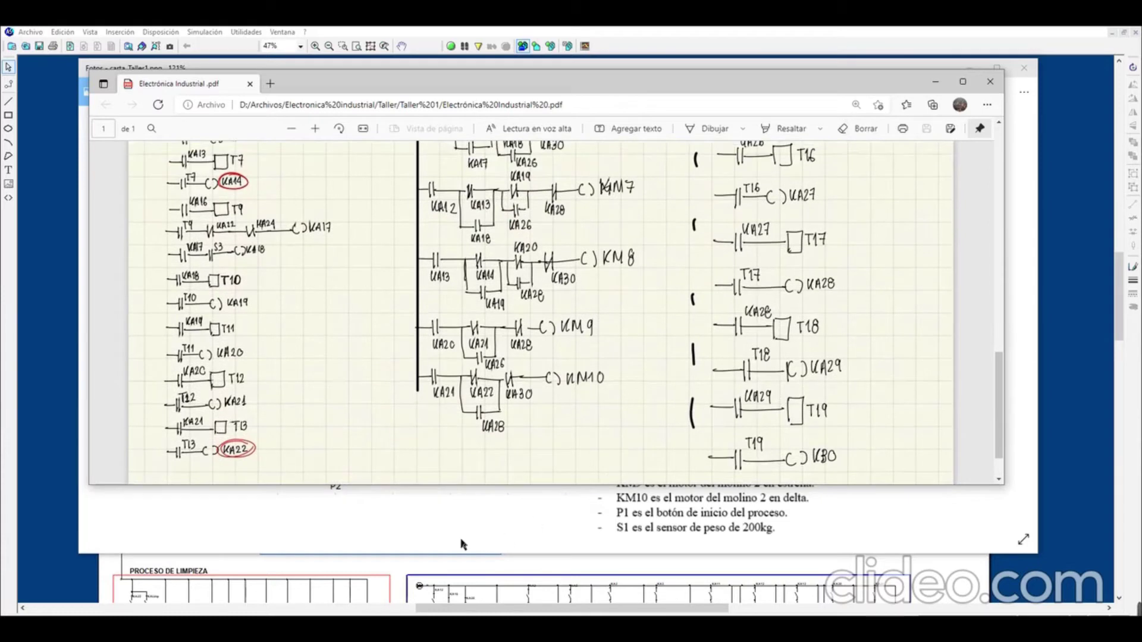
- Return to the circuit schematic and view the beginning of the PROCESO DE COMANDO PRINCIPAL section at 105% zoom
left_click(379, 513)
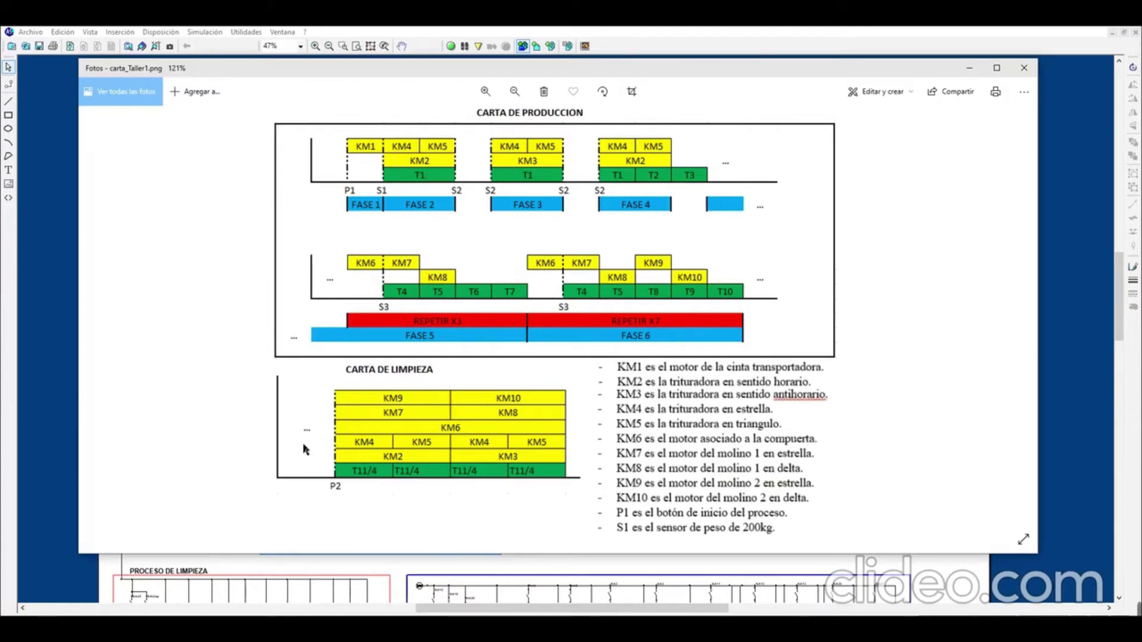
left_click(70, 410)
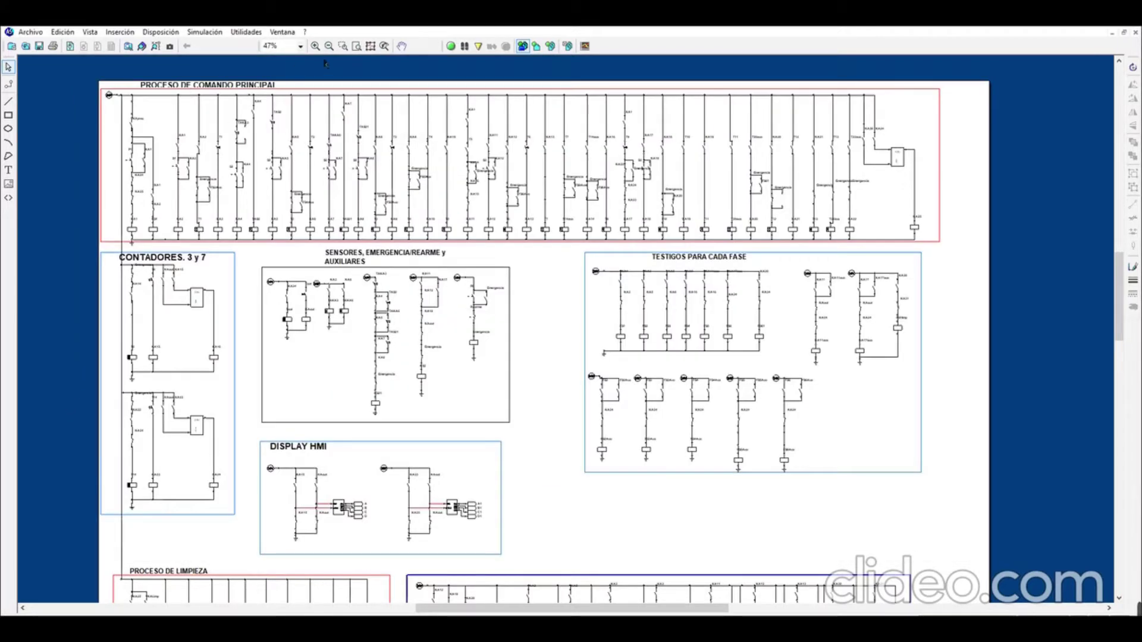
left_click(316, 46)
left_click(315, 46)
scroll(354, 379, "up", 3)
scroll(354, 379, "up", 3)
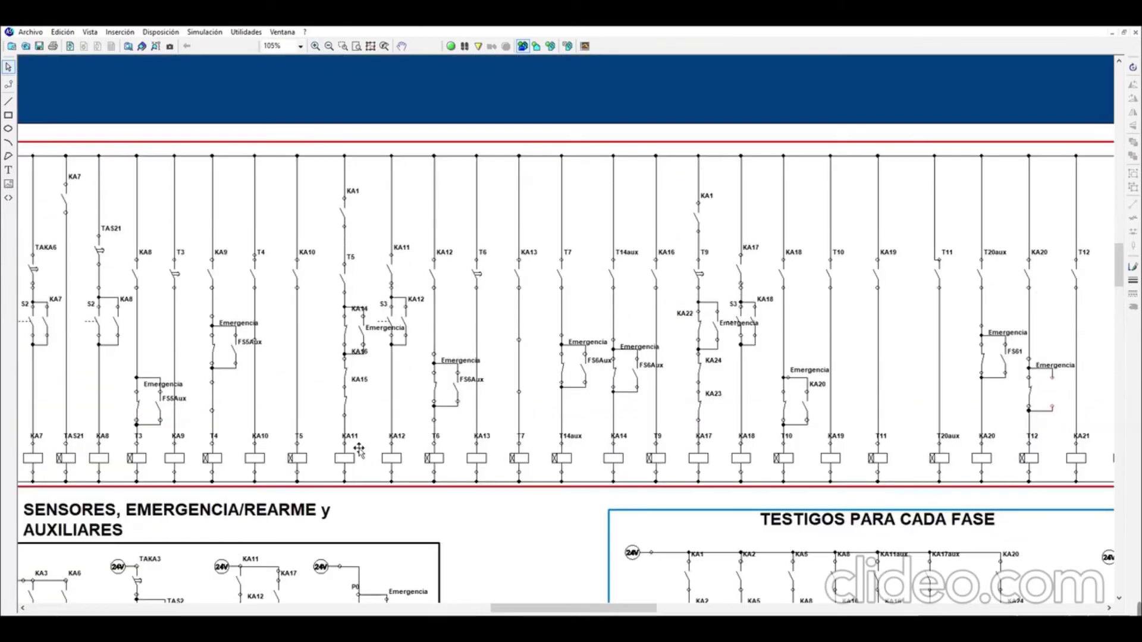
left_click_drag(528, 608, 445, 554)
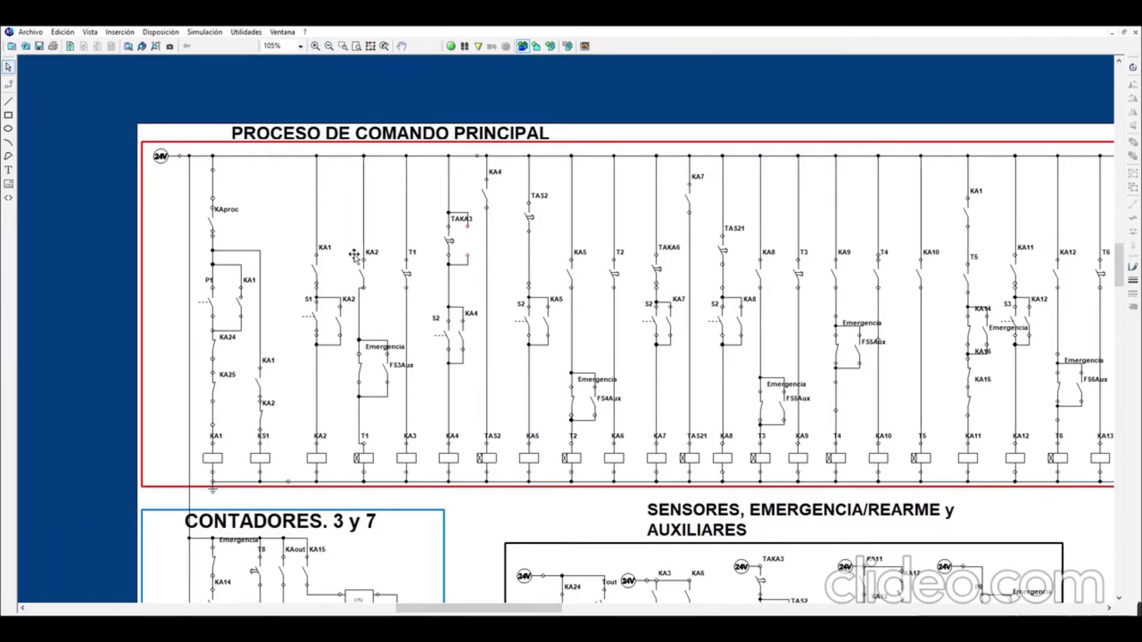
- Examine the CONTADORES. 3 y 7 circuits and the SENSORES, EMERGENCIA/REARME y AUXILIARES section of the schematic
scroll(430, 337, "down", 3)
scroll(429, 338, "down", 3)
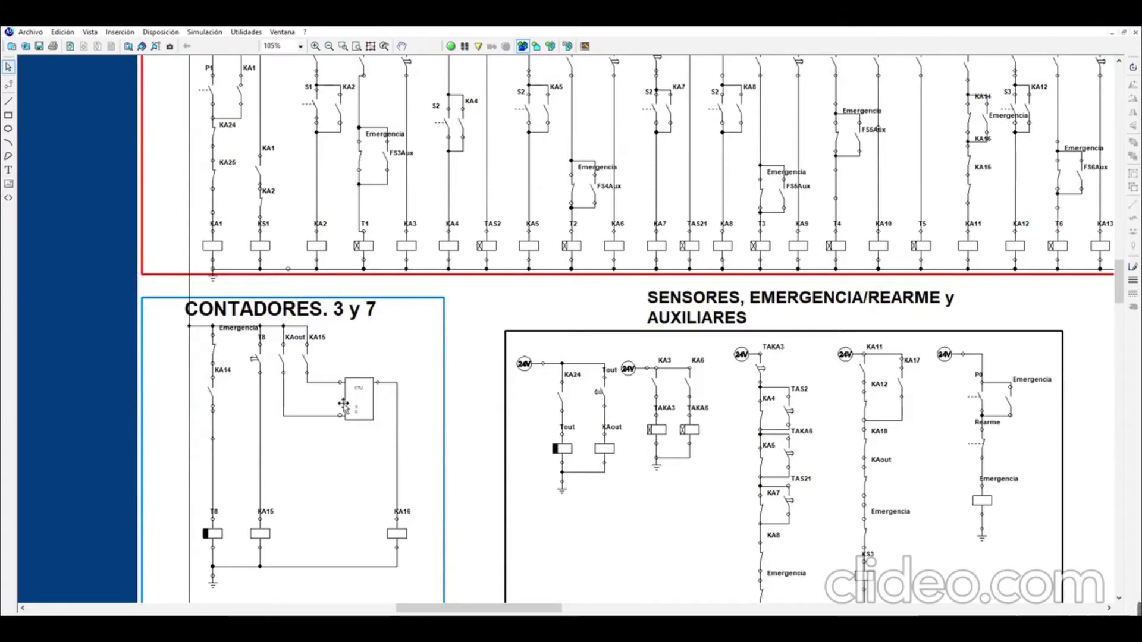
scroll(424, 447, "down", 3)
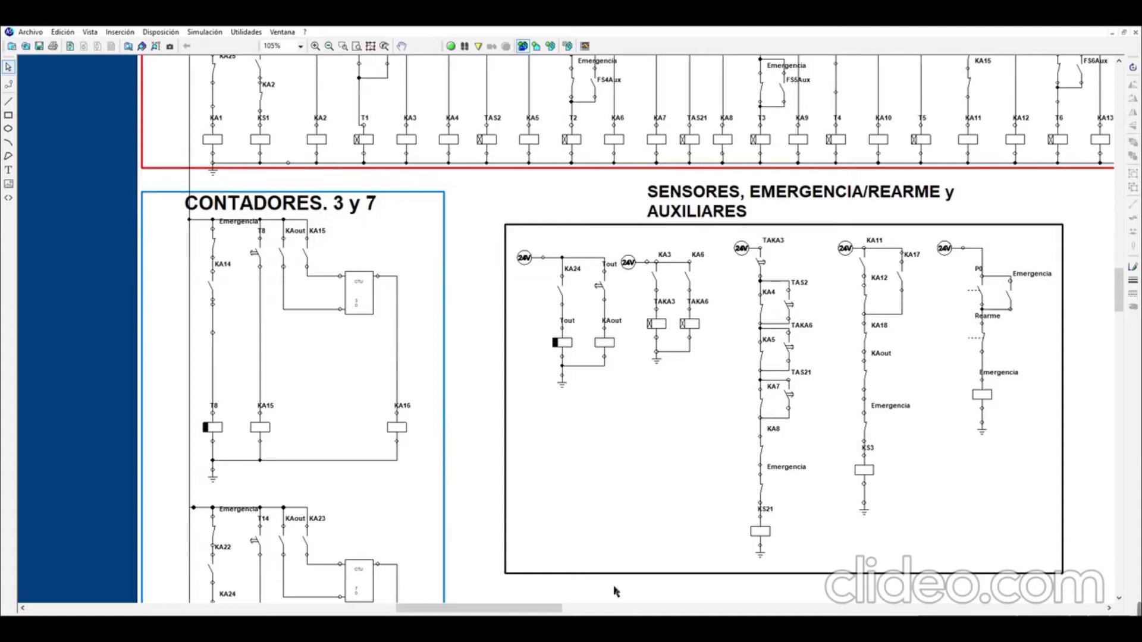
left_click_drag(548, 608, 586, 608)
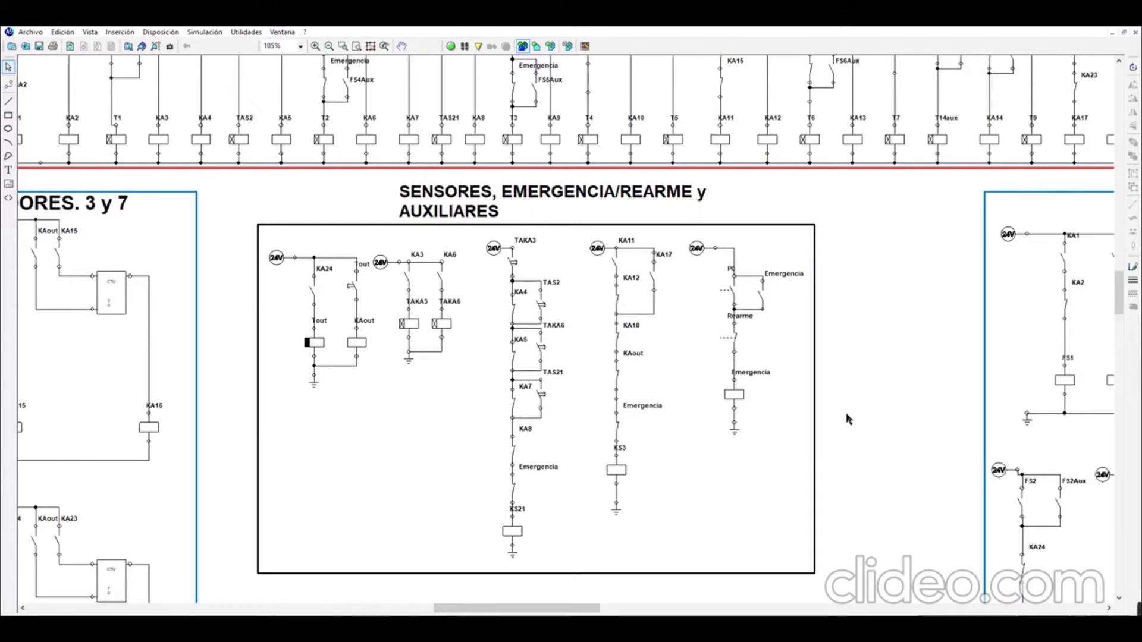
scroll(849, 416, "down", 1)
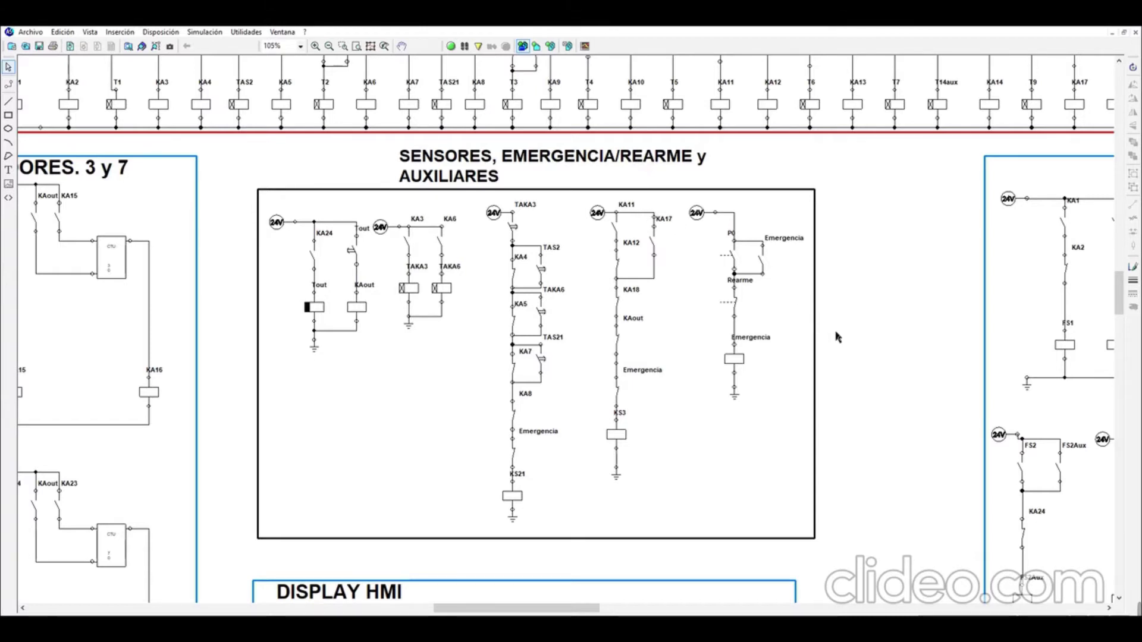
- Examine the DISPLAY HMI circuits and the TESTIGOS PARA CADA FASE section of the schematic
scroll(838, 337, "down", 3)
scroll(835, 345, "down", 4)
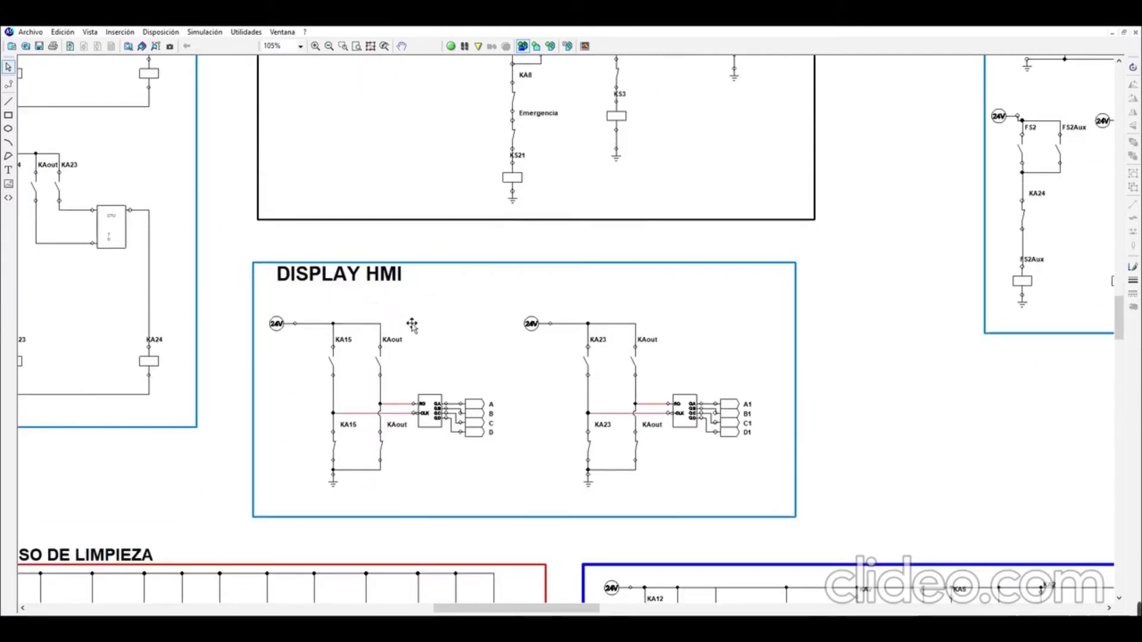
left_click_drag(480, 607, 595, 607)
scroll(605, 557, "up", 5)
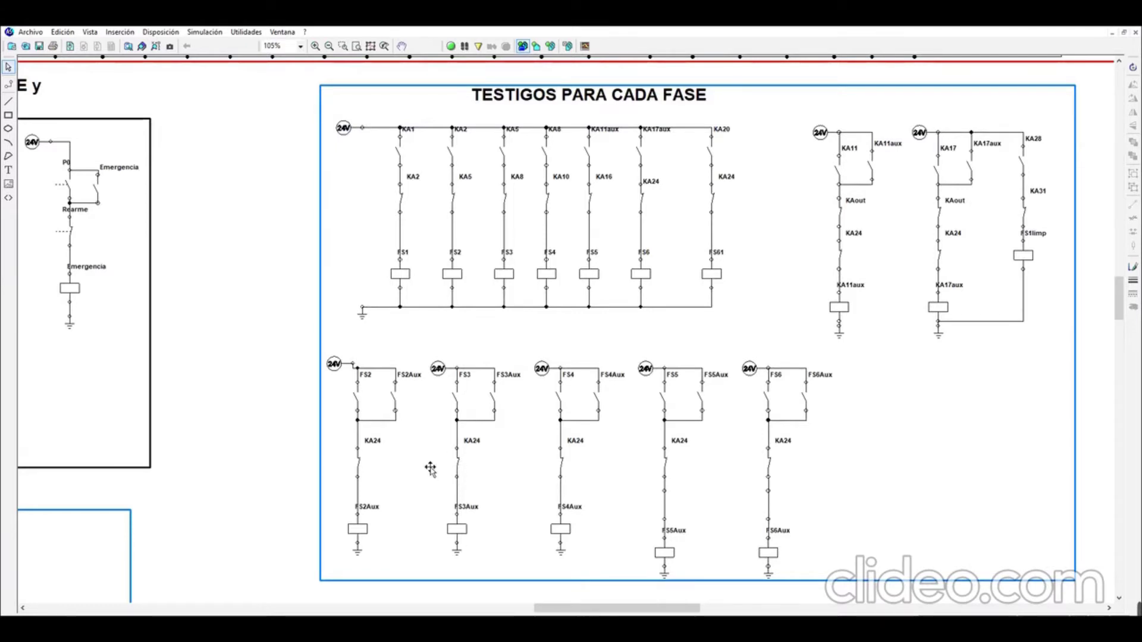
- Examine the CARGAS USADAS PARA POTENCIA contactor circuits and the PROCESO DE LIMPIEZA rungs
scroll(429, 471, "down", 15)
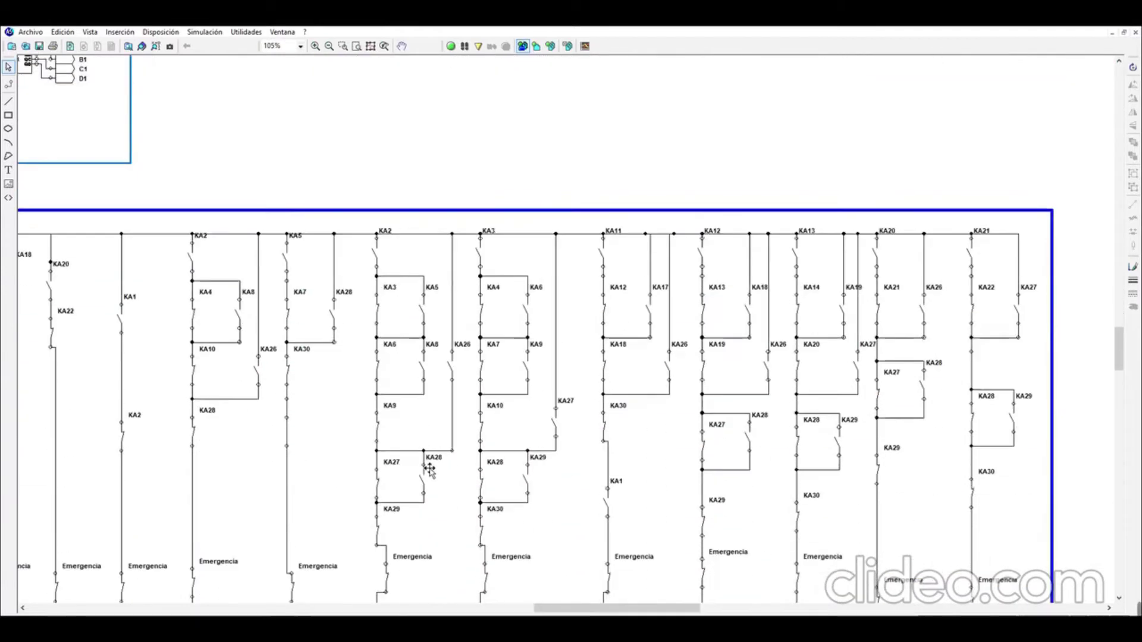
mouse_move(566, 607)
left_mouse_down()
mouse_move(536, 608)
mouse_move(558, 610)
mouse_move(546, 608)
left_mouse_up()
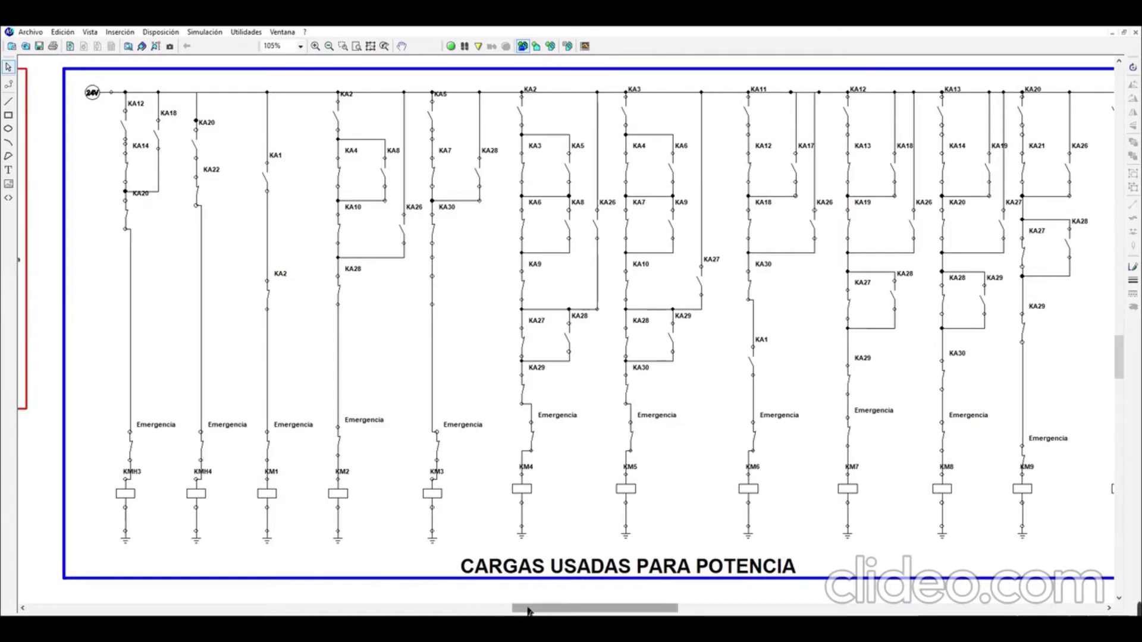
left_click_drag(523, 609, 400, 592)
scroll(402, 523, "up", 3)
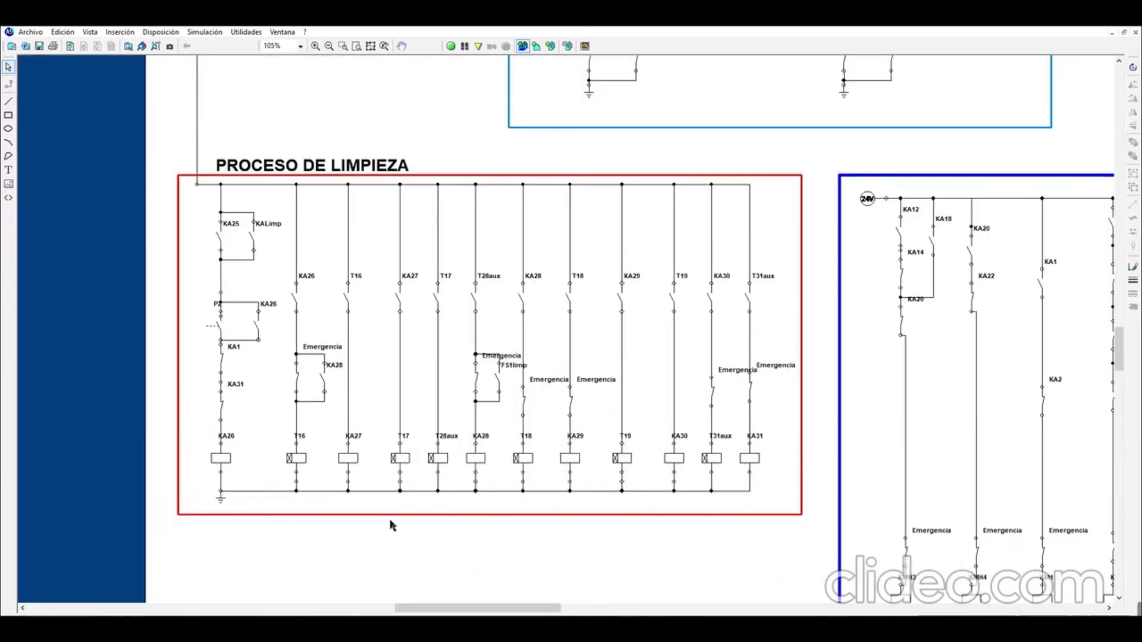
scroll(303, 437, "up", 8)
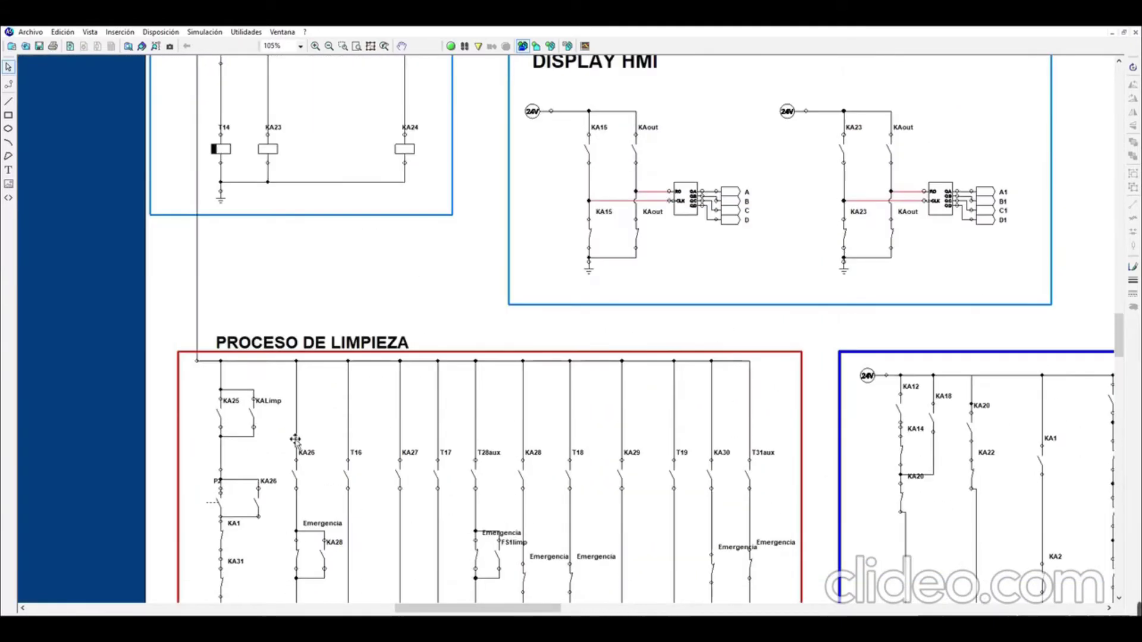
- Return to the beginning of the PROCESO DE COMANDO PRINCIPAL section and look over its first rungs
scroll(297, 444, "up", 20)
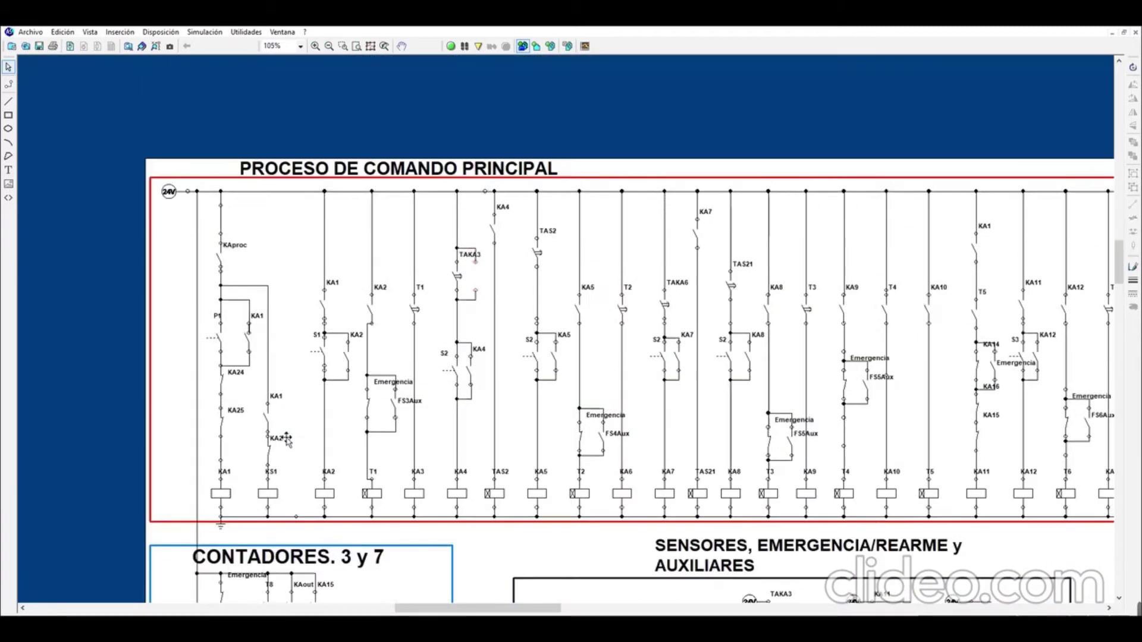
scroll(286, 439, "down", 1)
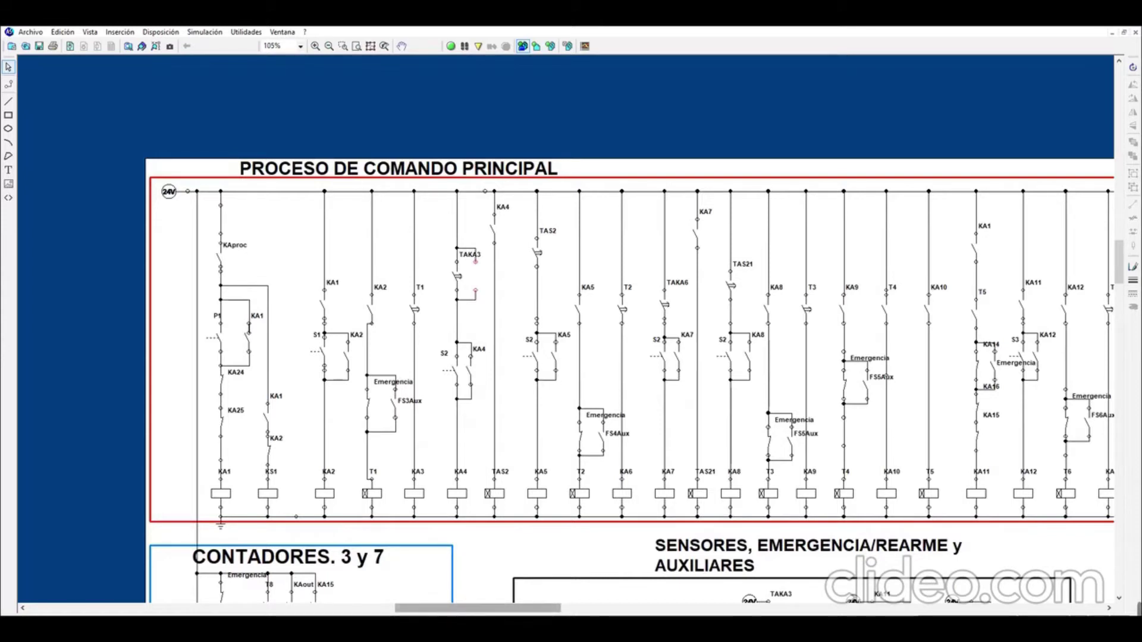
- Switch to the handwritten ladder in Electrónica Industrial.pdf and review its command, counter, power-stage and cleaning rungs
mouse_move(382, 608)
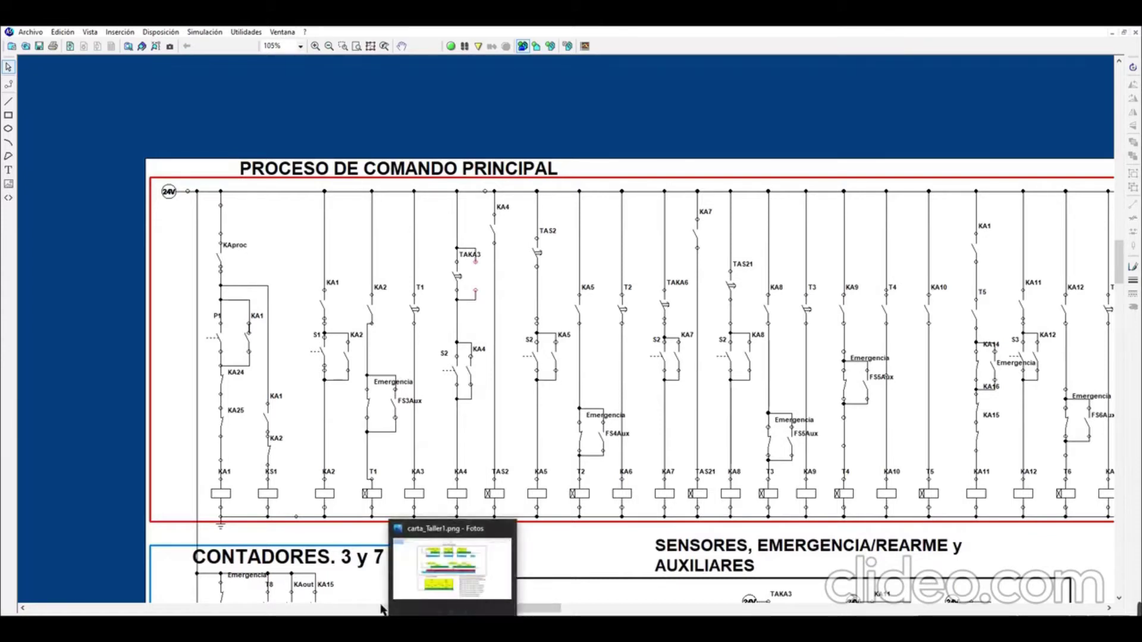
left_click(336, 613)
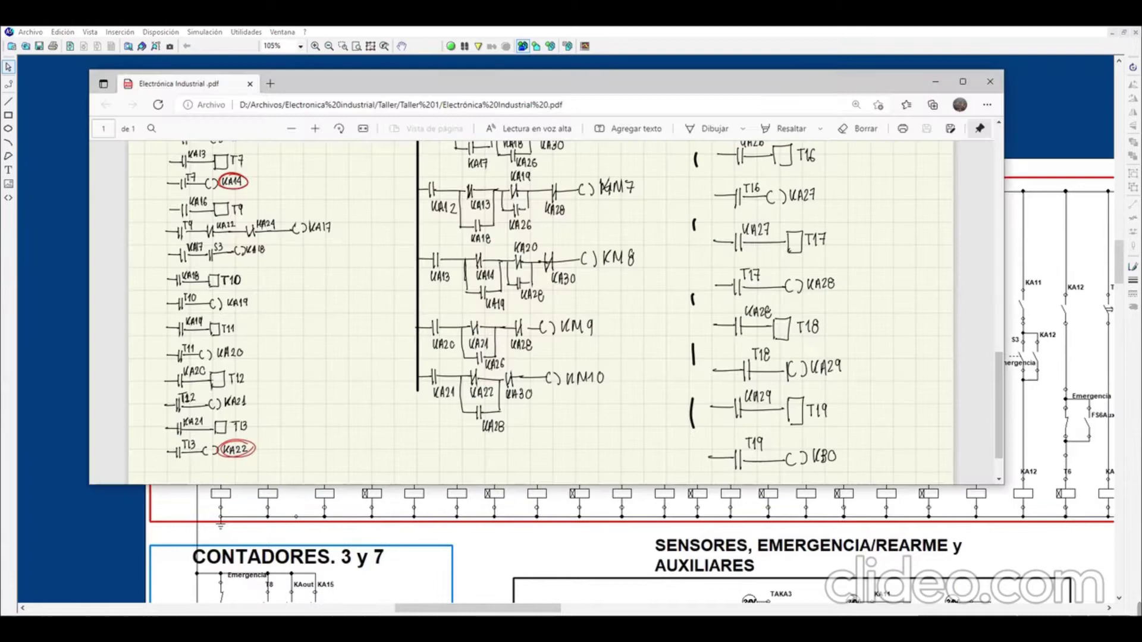
left_click_drag(320, 258, 311, 353)
left_click(324, 377)
scroll(326, 408, "up", 7)
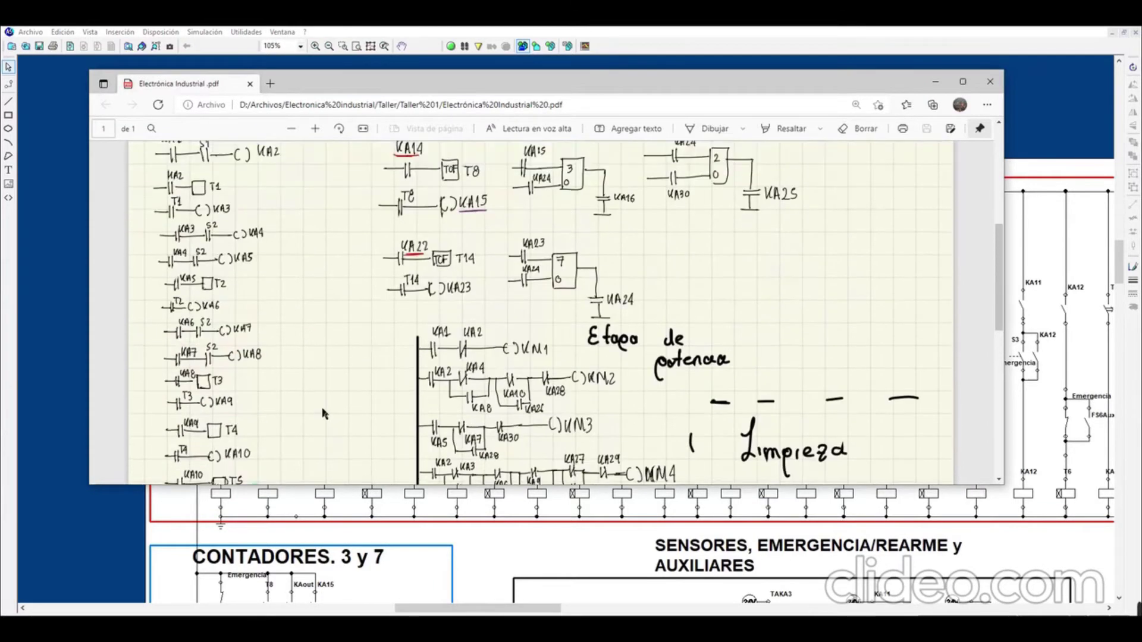
scroll(324, 415, "up", 3)
scroll(318, 391, "down", 10)
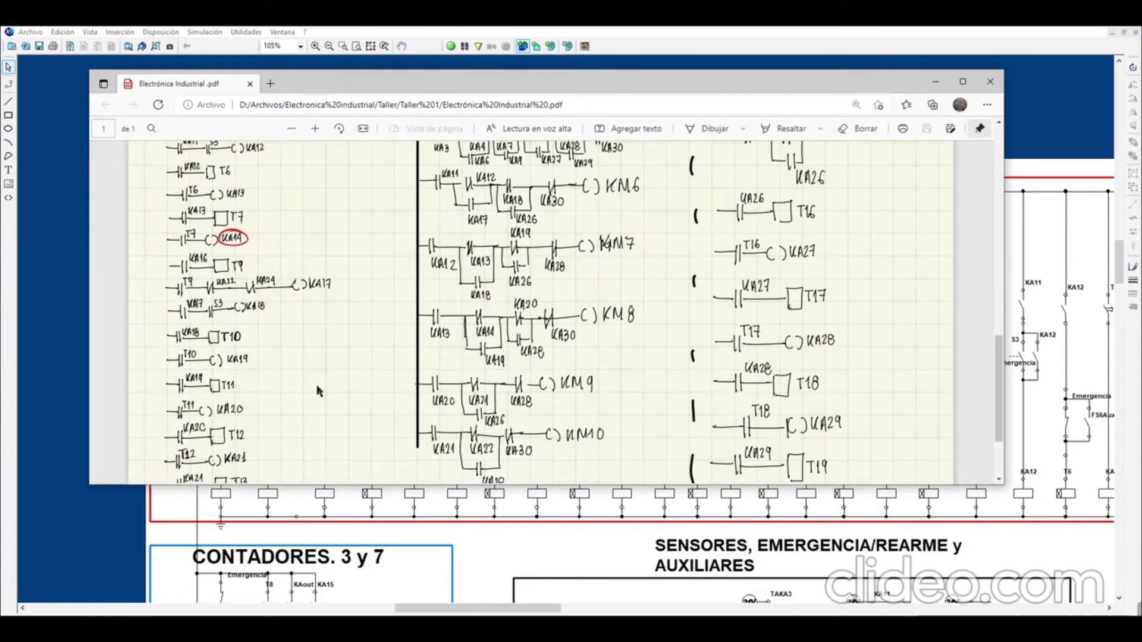
scroll(268, 398, "down", 2)
scroll(365, 417, "up", 15)
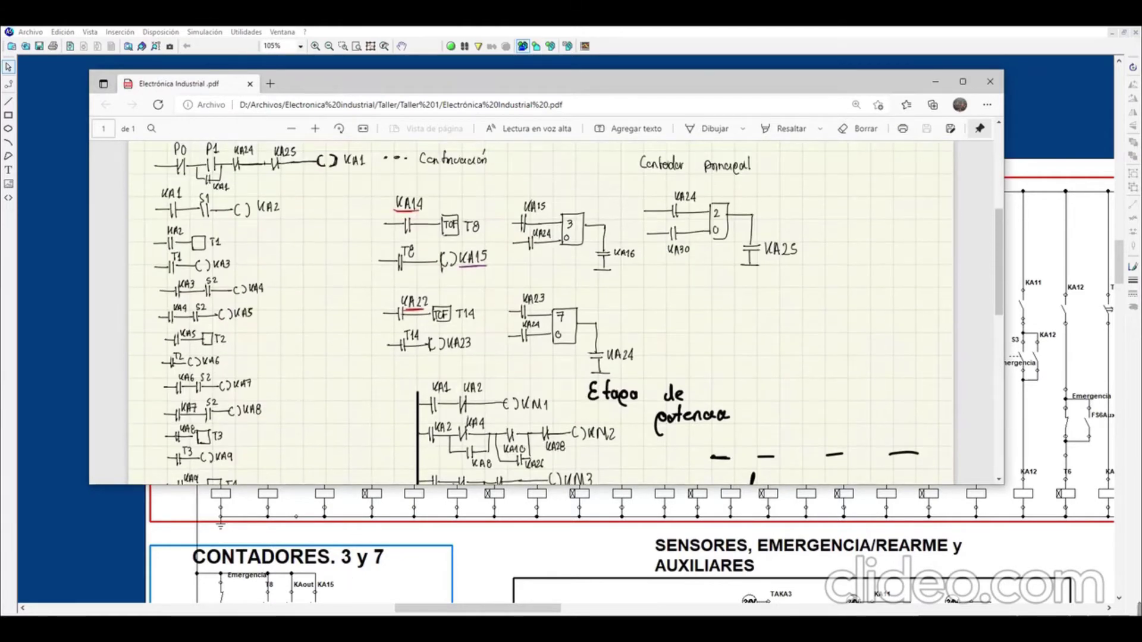
- Switch back to the schematic and examine the PROCESO DE COMANDO PRINCIPAL rungs from relay KA1 to timer T7
left_click(303, 570)
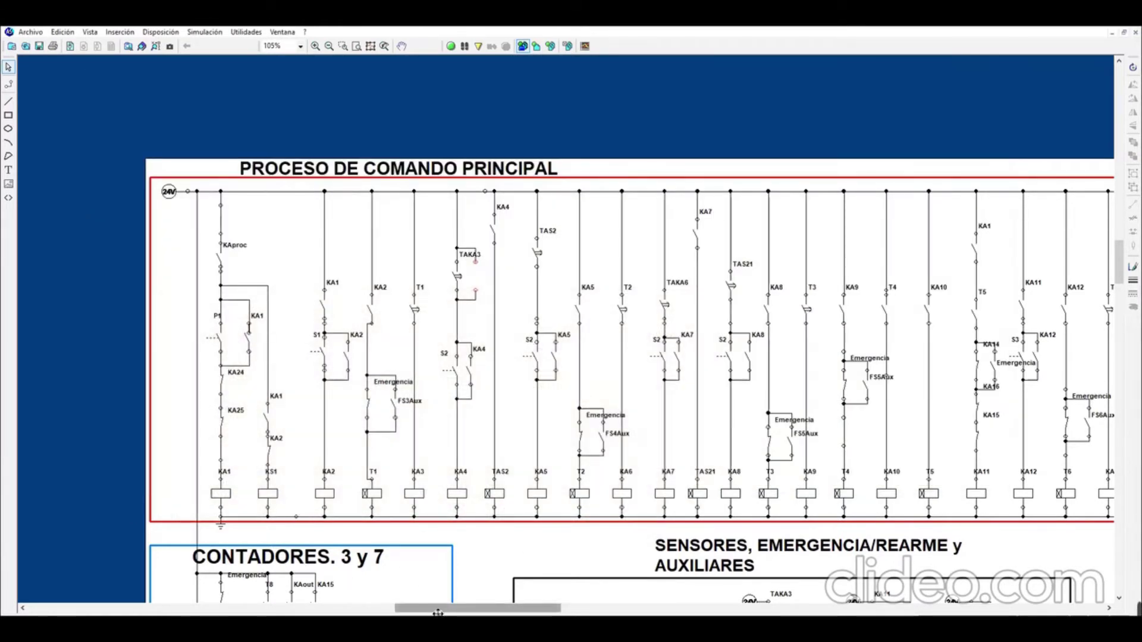
left_click_drag(438, 613, 441, 613)
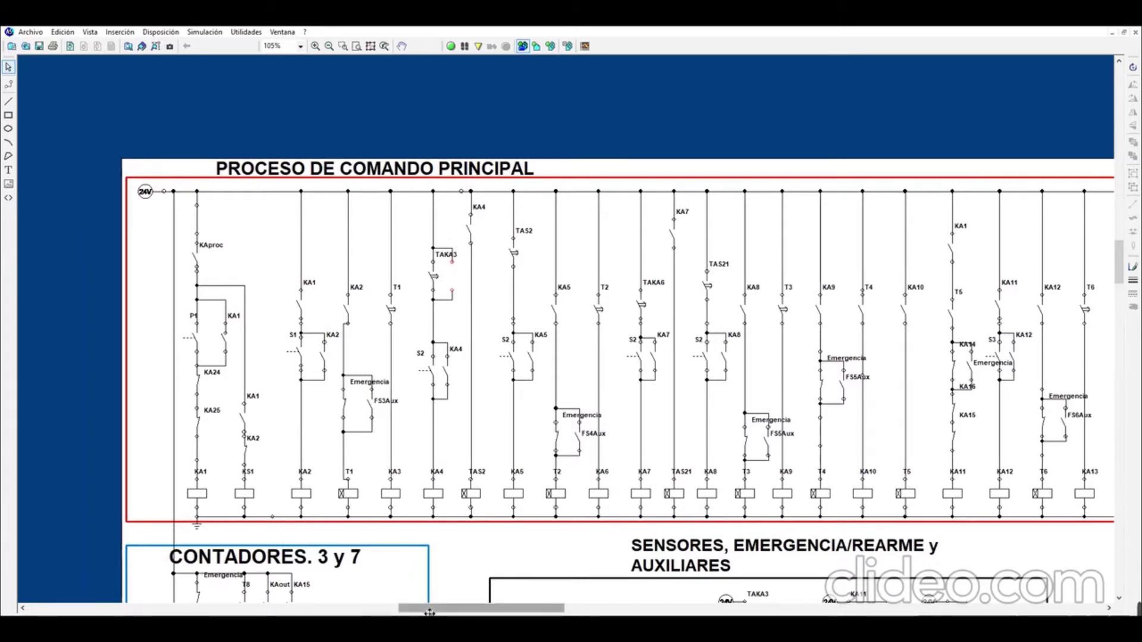
left_click_drag(429, 613, 436, 586)
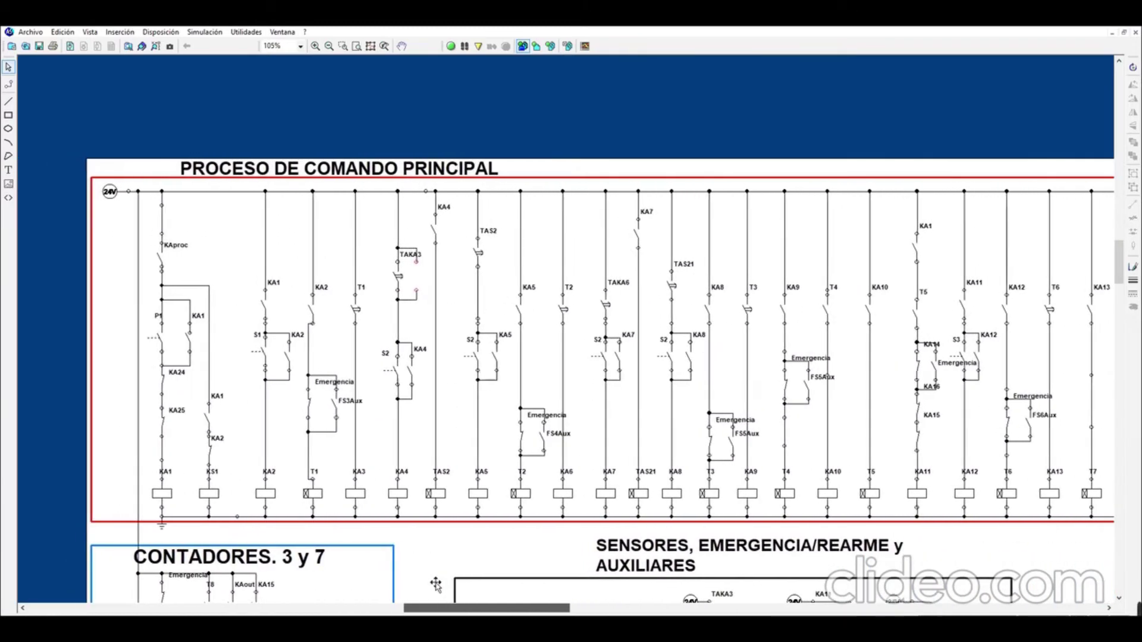
scroll(431, 541, "down", 5)
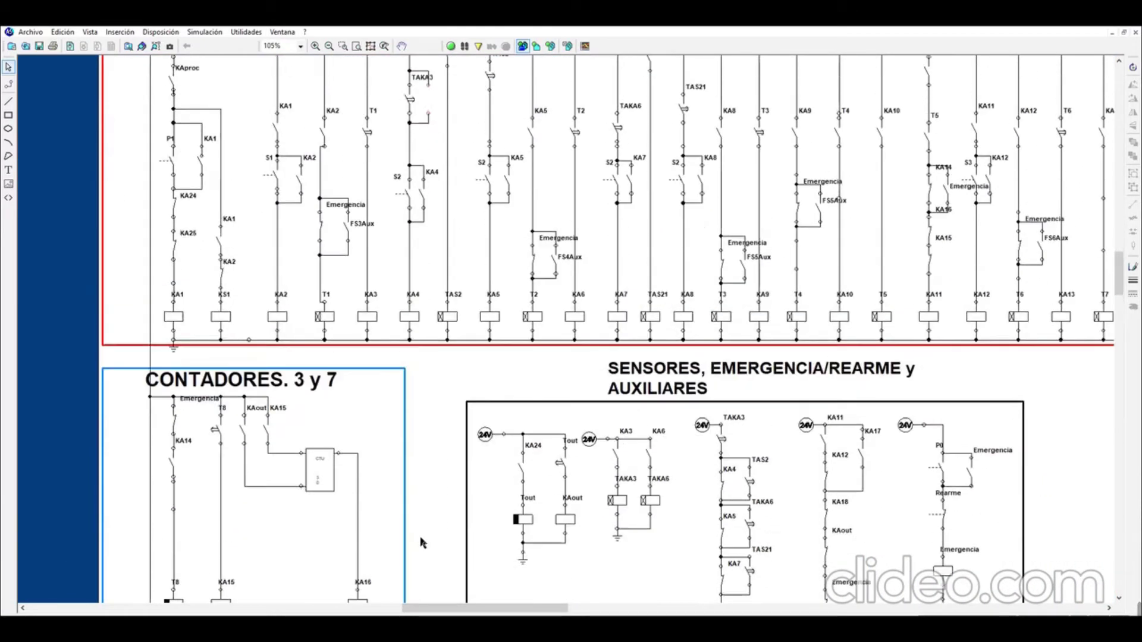
scroll(423, 543, "up", 3)
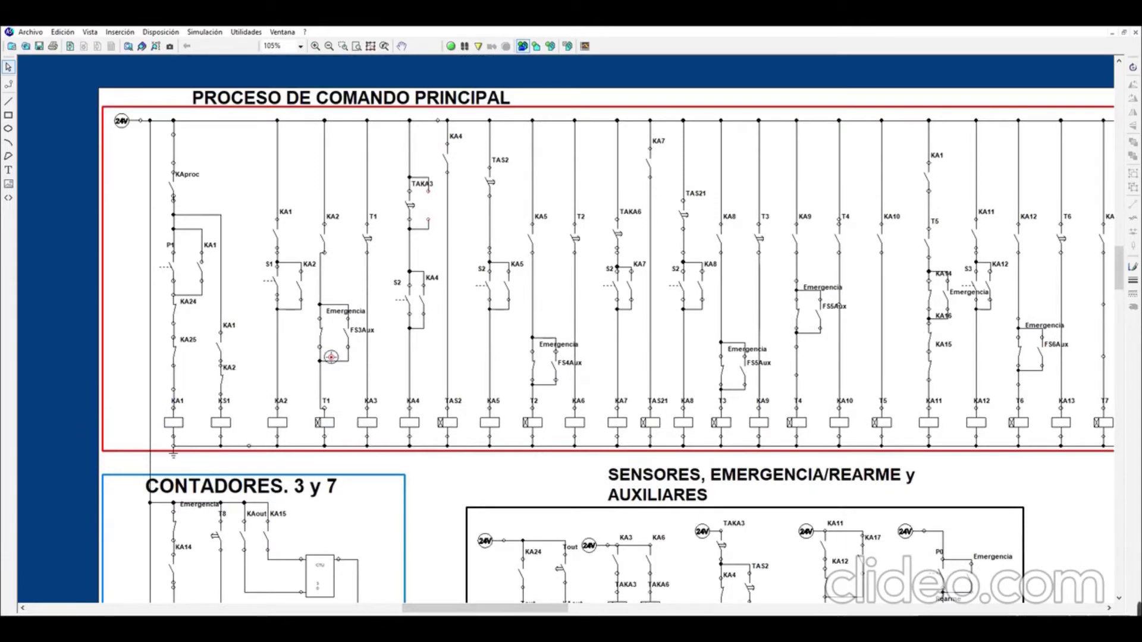
scroll(424, 506, "down", 5)
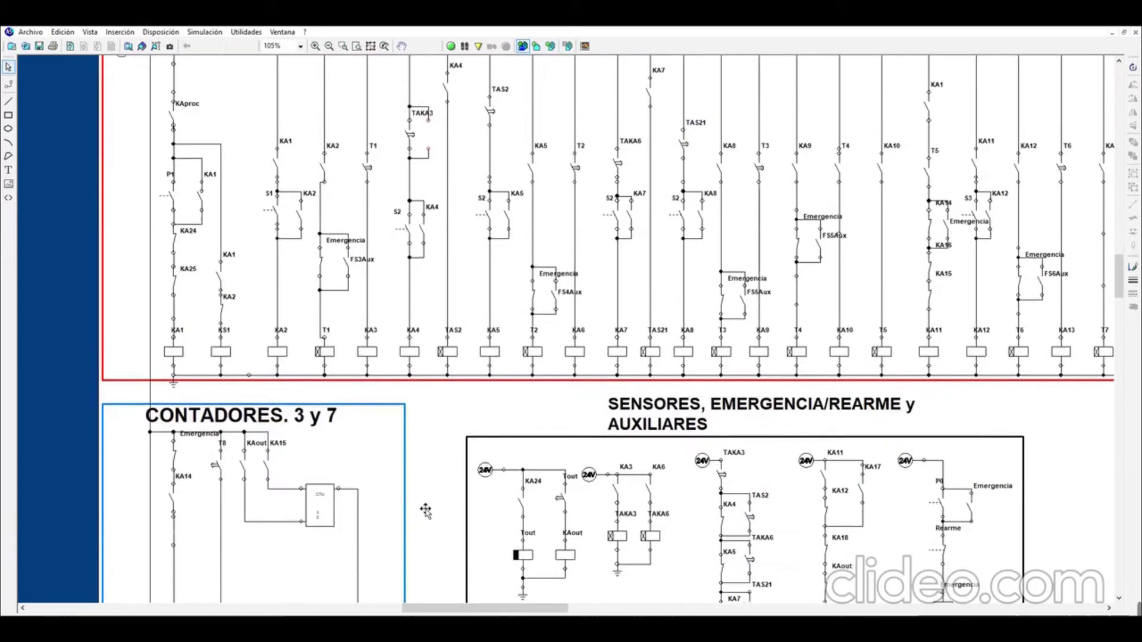
- Inspect the P0, Rearme and Emergencia circuit in the SENSORES, EMERGENCIA/REARME y AUXILIARES section
scroll(411, 493, "down", 3)
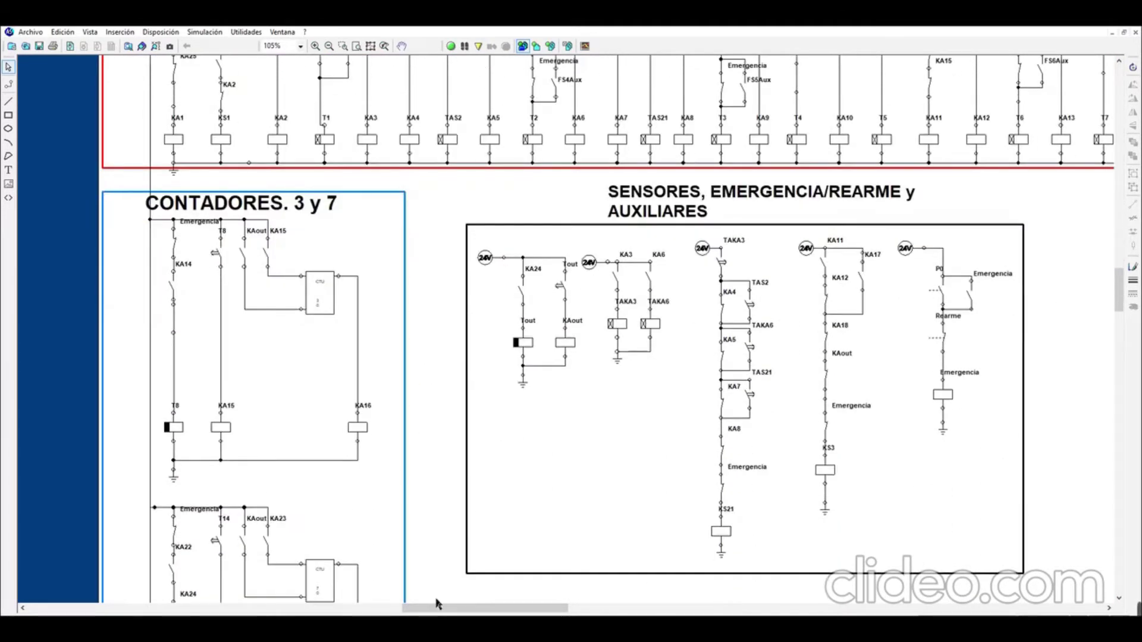
left_click_drag(443, 607, 475, 609)
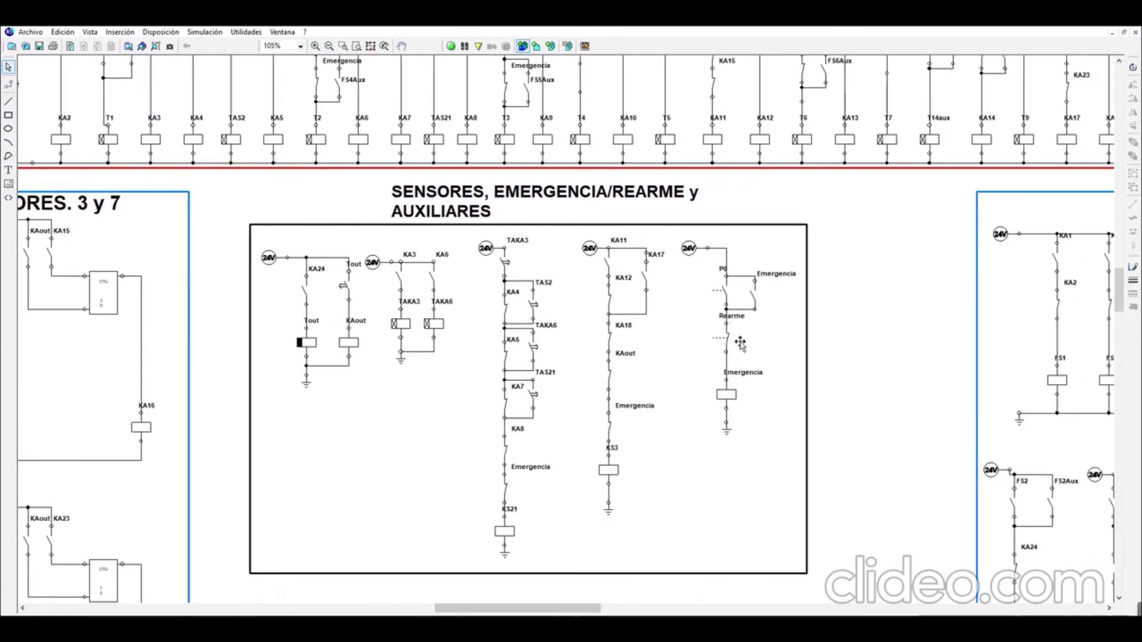
left_click(720, 341)
- Go back to the start of the main command process and follow its rungs from relay KA1 to T14aux
scroll(726, 470, "up", 8)
left_click_drag(469, 613, 429, 613)
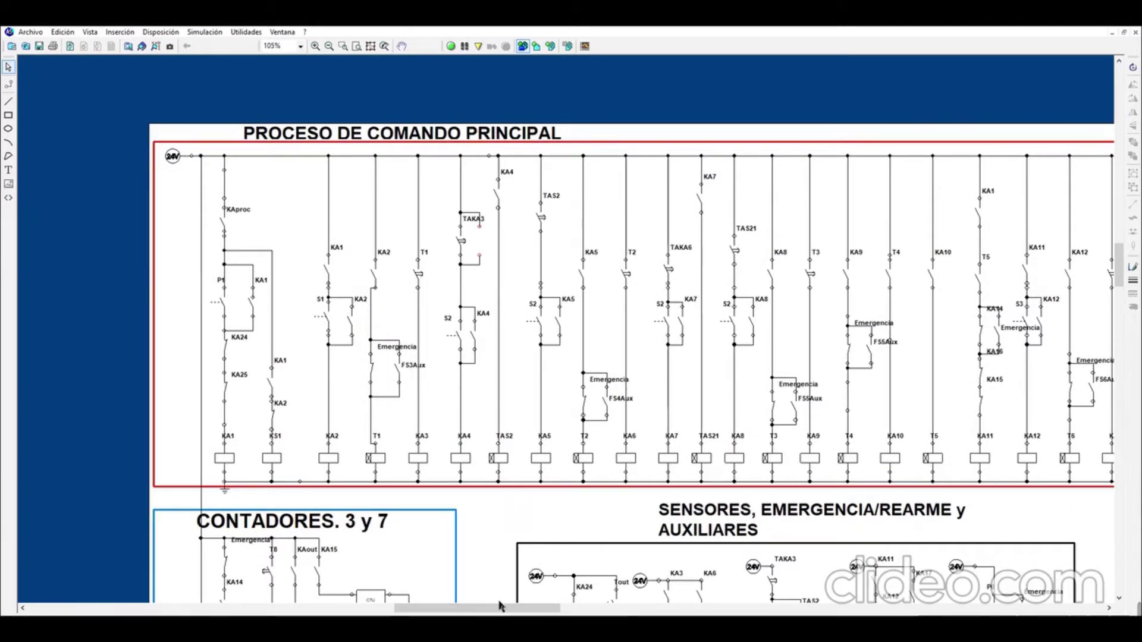
mouse_move(500, 606)
left_mouse_down()
mouse_move(537, 605)
mouse_move(514, 605)
left_mouse_up()
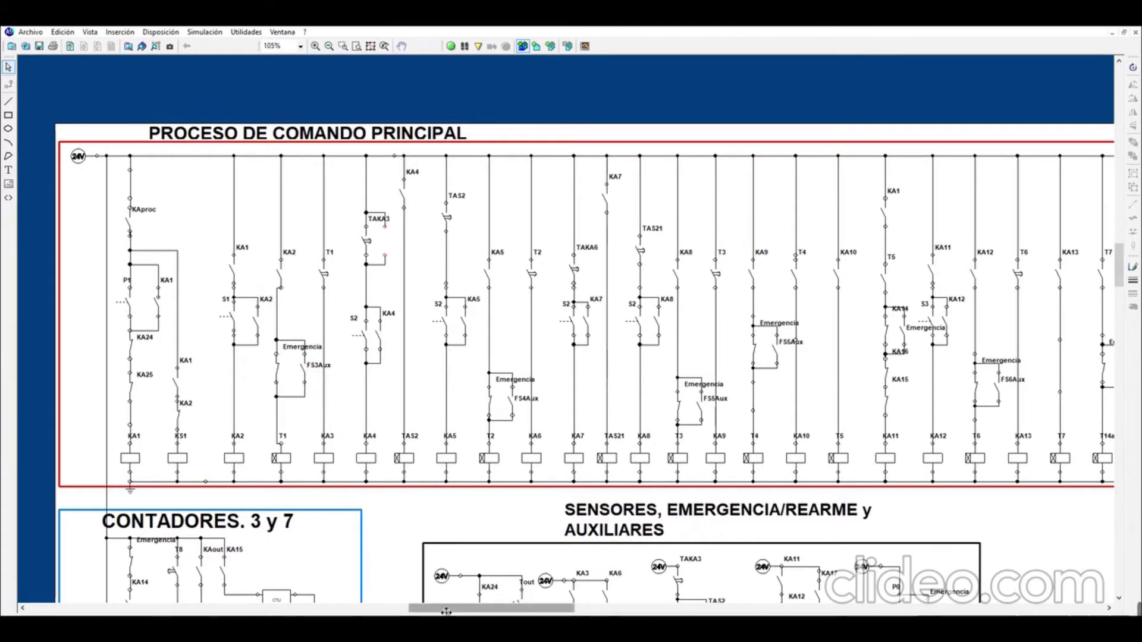
- Examine the final main command rungs up to relay KA25 and the TESTIGOS PARA CADA FASE circuits below them
left_click_drag(448, 611, 662, 609)
scroll(563, 559, "down", 3)
scroll(556, 594, "up", 3)
scroll(646, 574, "down", 5)
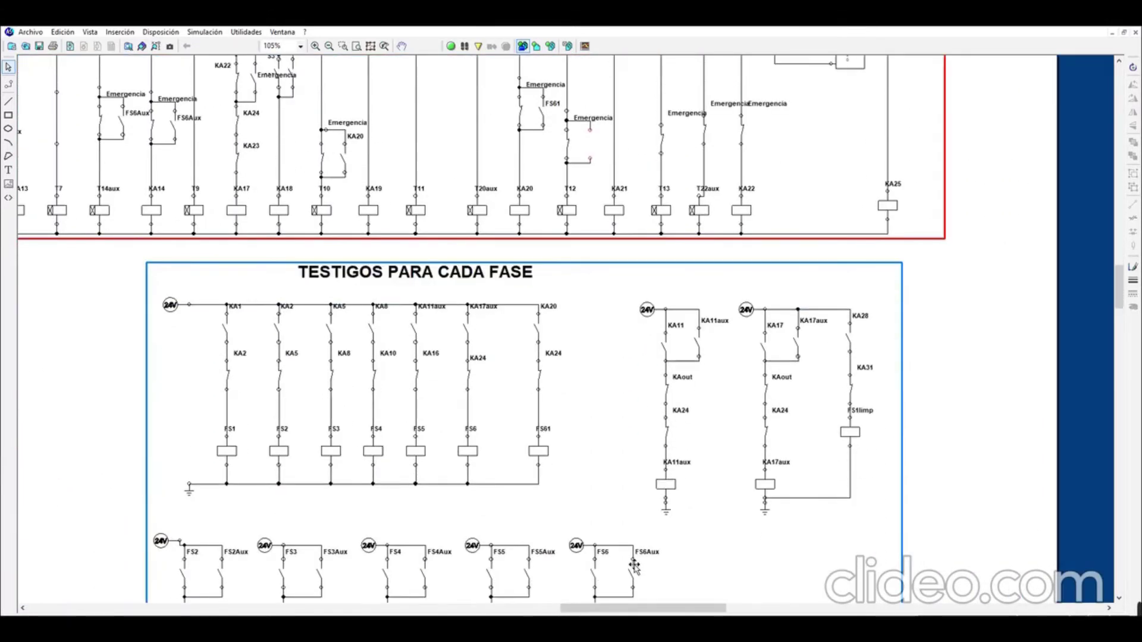
scroll(635, 567, "down", 2)
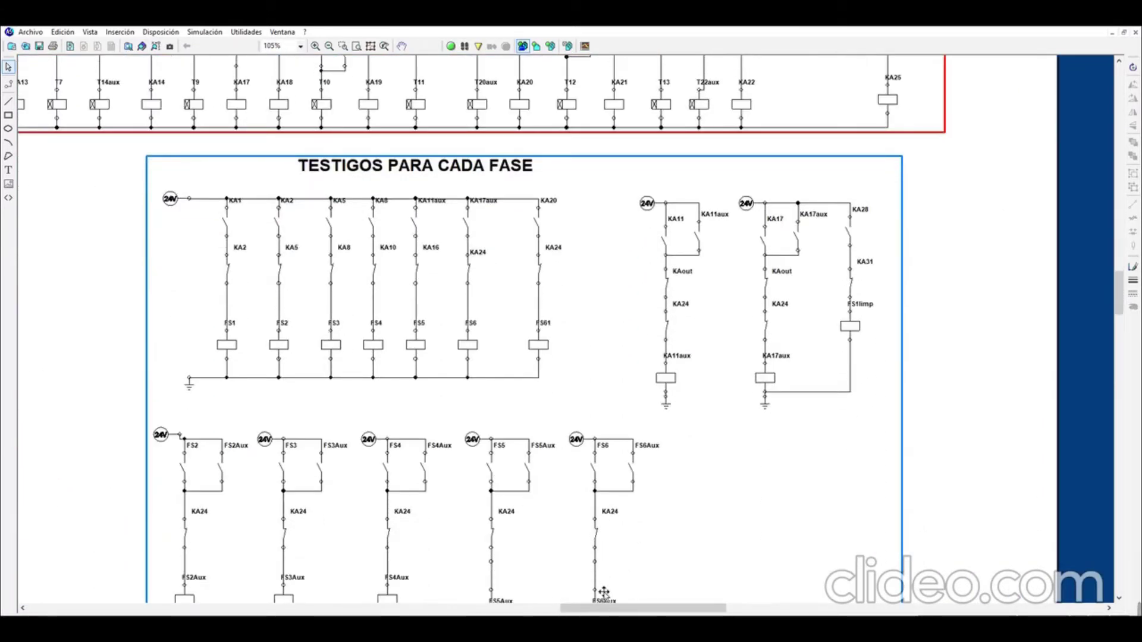
- Review the CONTADORES. 3 y 7 circuits and the sensor, emergency and auxiliary circuits beside them
left_click_drag(605, 608, 453, 571)
scroll(598, 577, "down", 1)
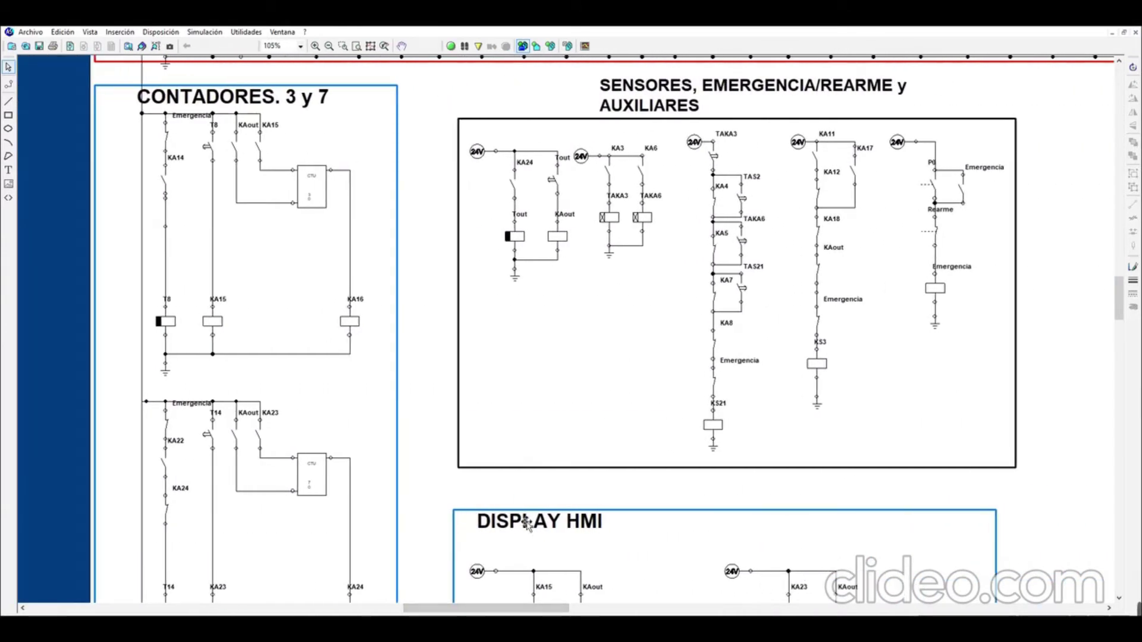
left_click_drag(536, 609, 574, 609)
scroll(539, 553, "down", 6)
scroll(541, 560, "up", 1)
scroll(575, 548, "down", 4)
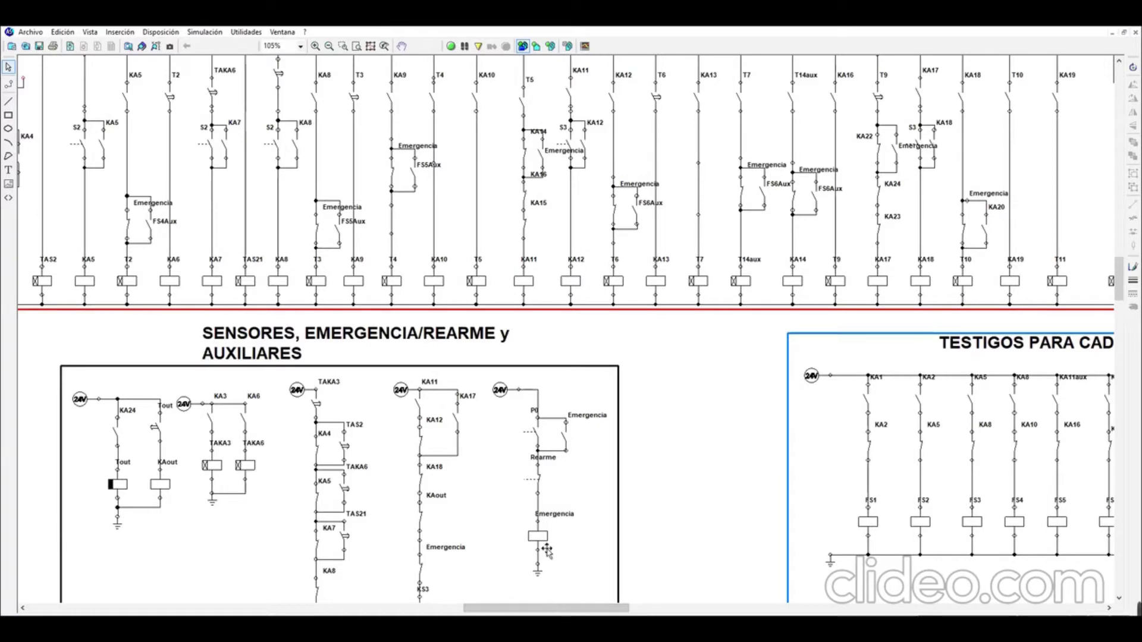
- Follow the main command rungs from relay KA1 through KA25, and check the phase indicator circuits FS1 to FS61
left_click_drag(539, 607, 485, 603)
scroll(424, 512, "up", 3)
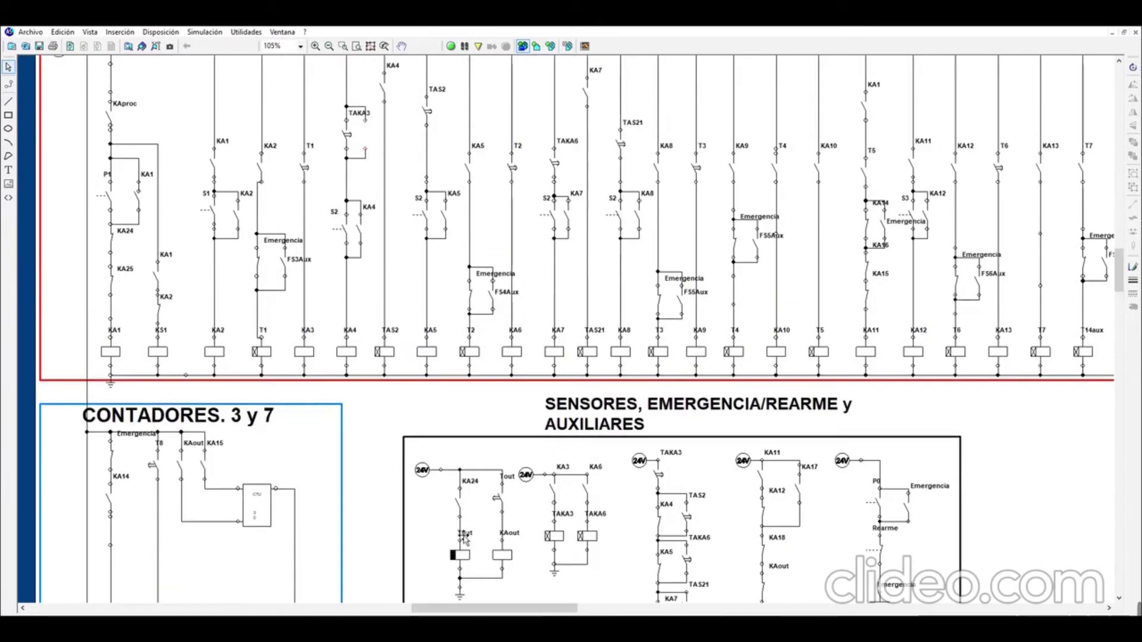
left_click_drag(409, 610, 566, 599)
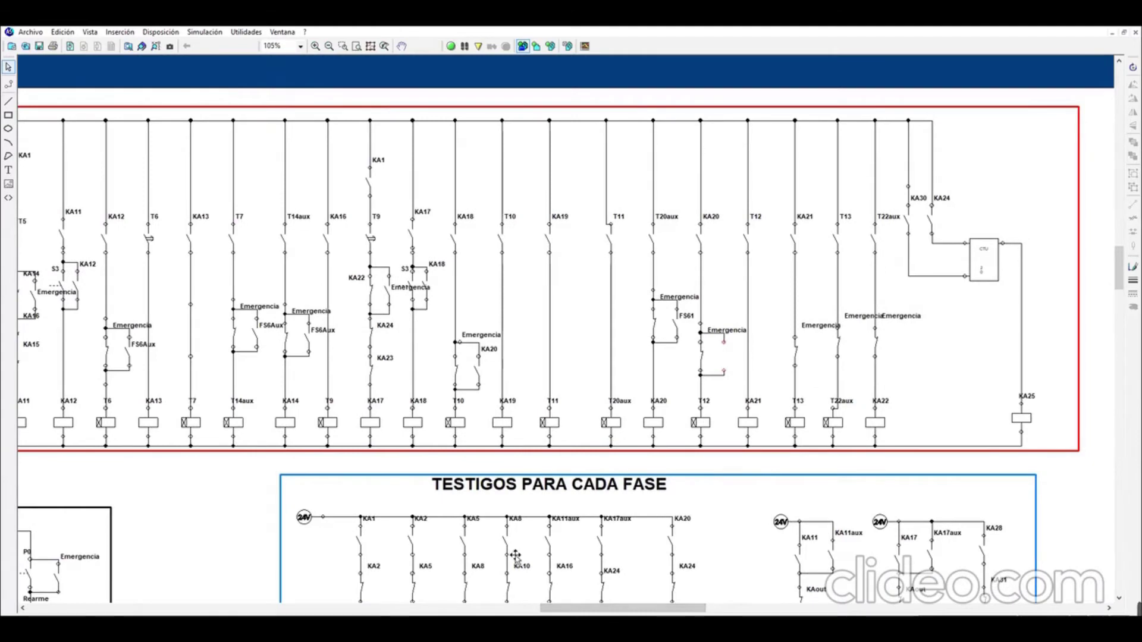
scroll(511, 556, "down", 5)
scroll(511, 555, "down", 2)
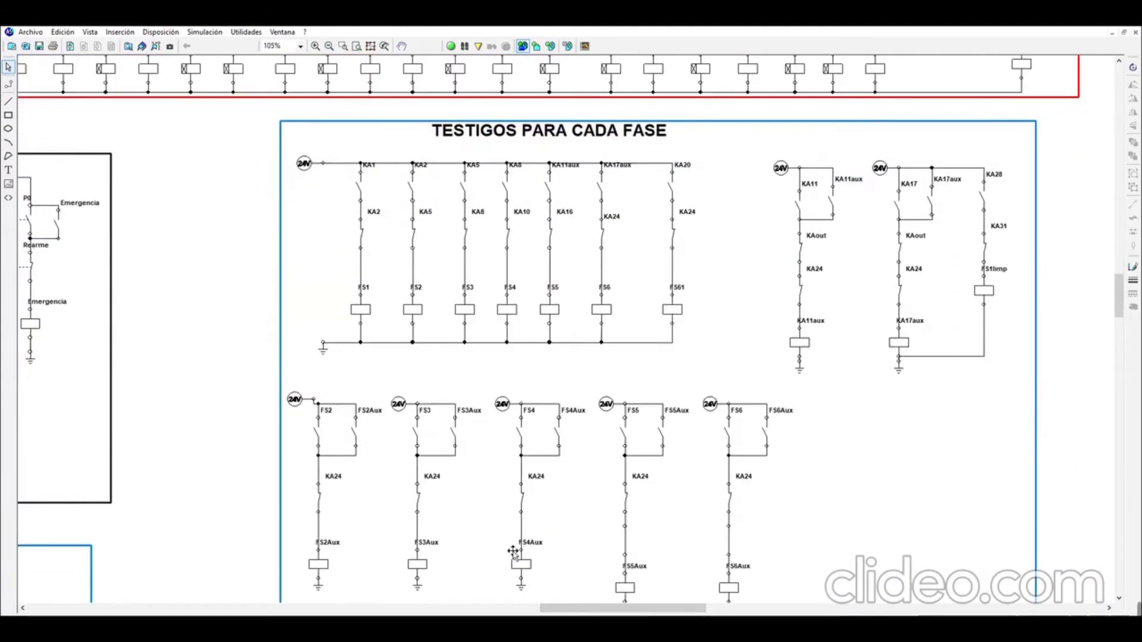
- Return to the PROCESO DE COMANDO PRINCIPAL section and review its rungs from relay KA1 to KA17
scroll(510, 555, "up", 6)
left_click_drag(547, 608, 465, 613)
scroll(476, 597, "up", 2)
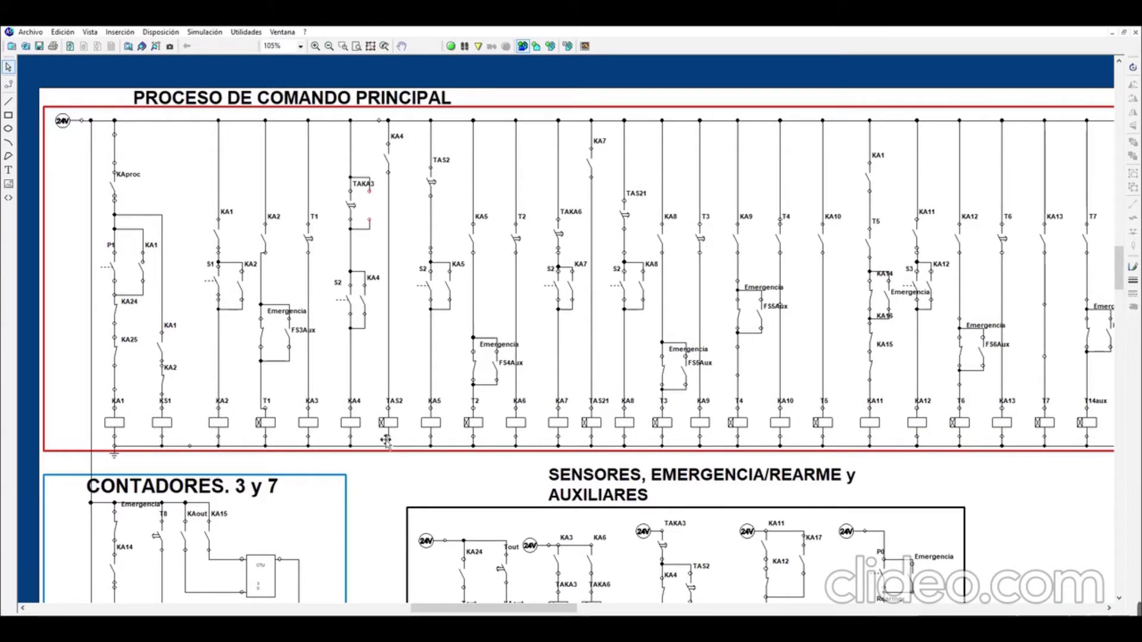
left_click_drag(461, 612, 482, 612)
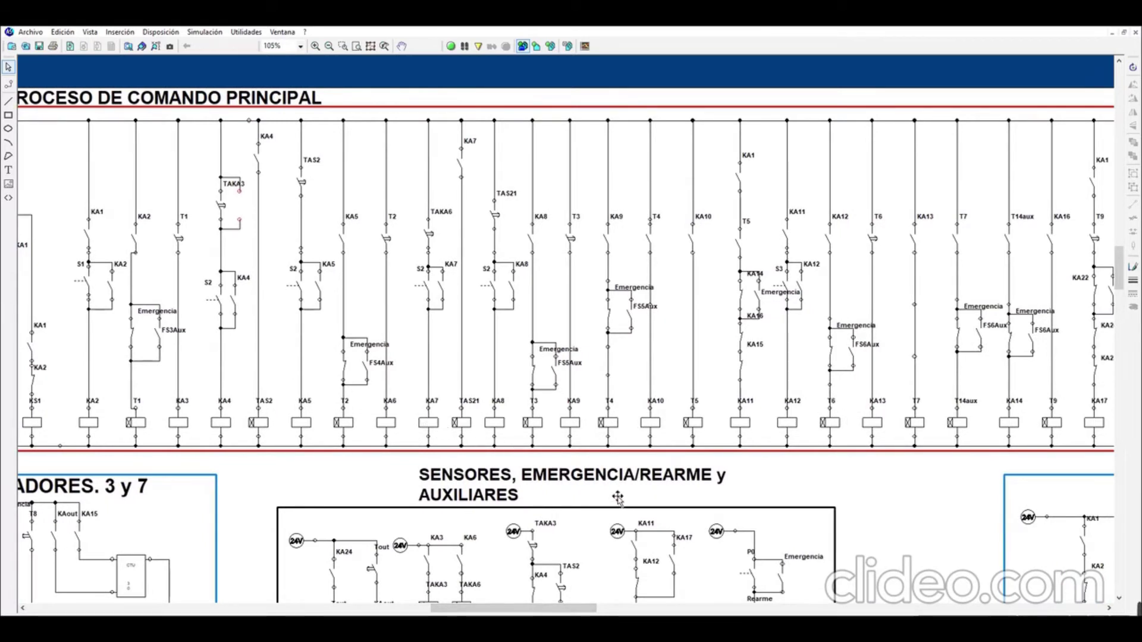
mouse_move(497, 611)
left_mouse_down()
mouse_move(659, 608)
mouse_move(510, 607)
left_mouse_up()
- Inspect the counter circuits for KA15 and KA16 and the neighbouring Tout, KAout, TAKA3 and TAKA6 circuits
scroll(738, 499, "down", 4)
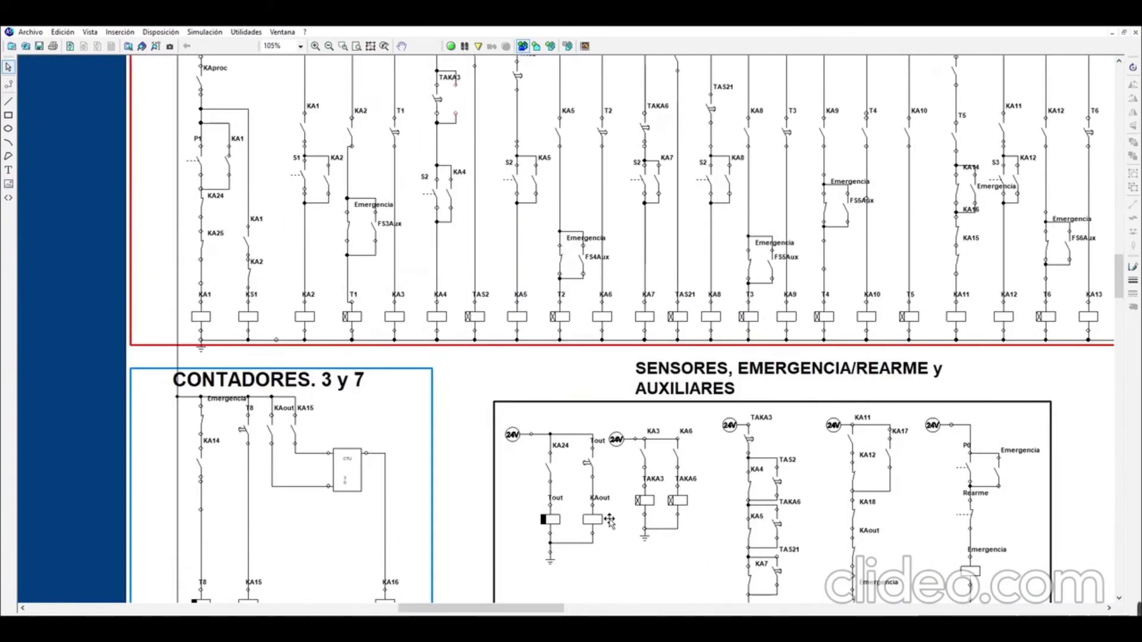
scroll(610, 522, "up", 2)
scroll(595, 530, "down", 3)
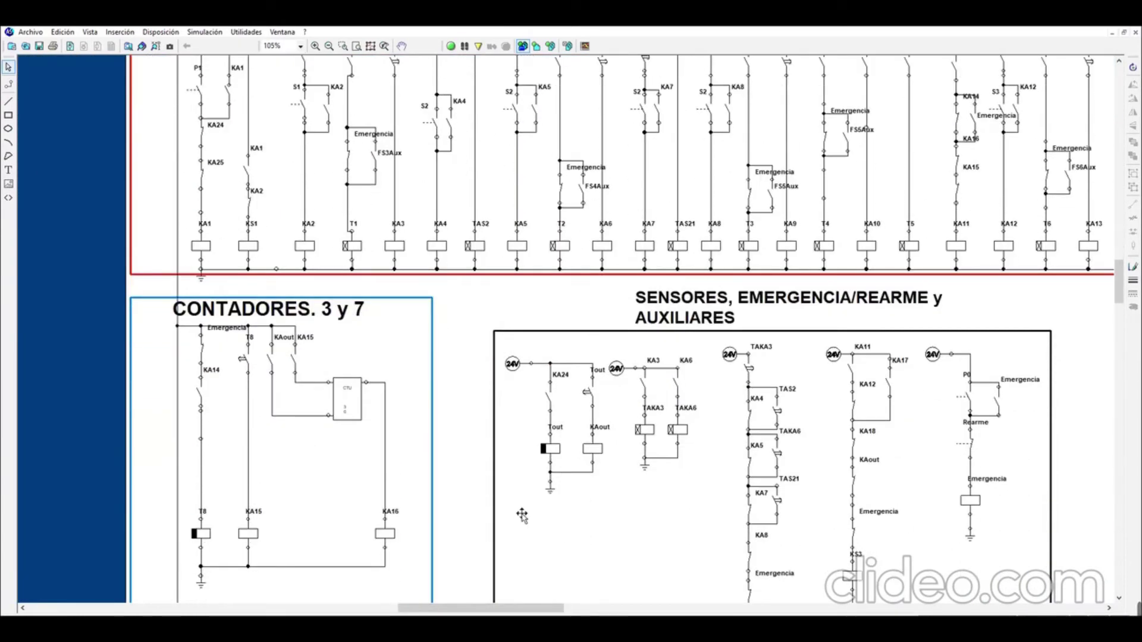
scroll(397, 437, "down", 2)
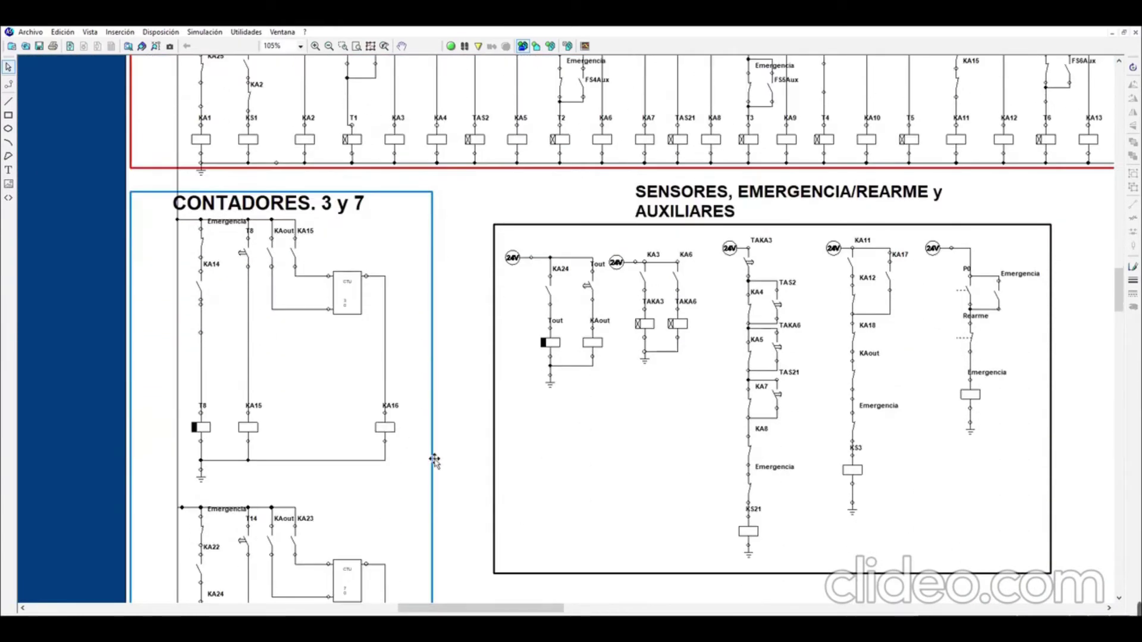
- Compare the T8 and T14 counter circuits in the CONTADORES. 3 y 7 section, down to relays KA16 and KA24
scroll(436, 462, "up", 3)
scroll(437, 465, "up", 1)
left_click_drag(466, 606, 427, 570)
scroll(446, 568, "right", 4)
scroll(464, 536, "down", 6)
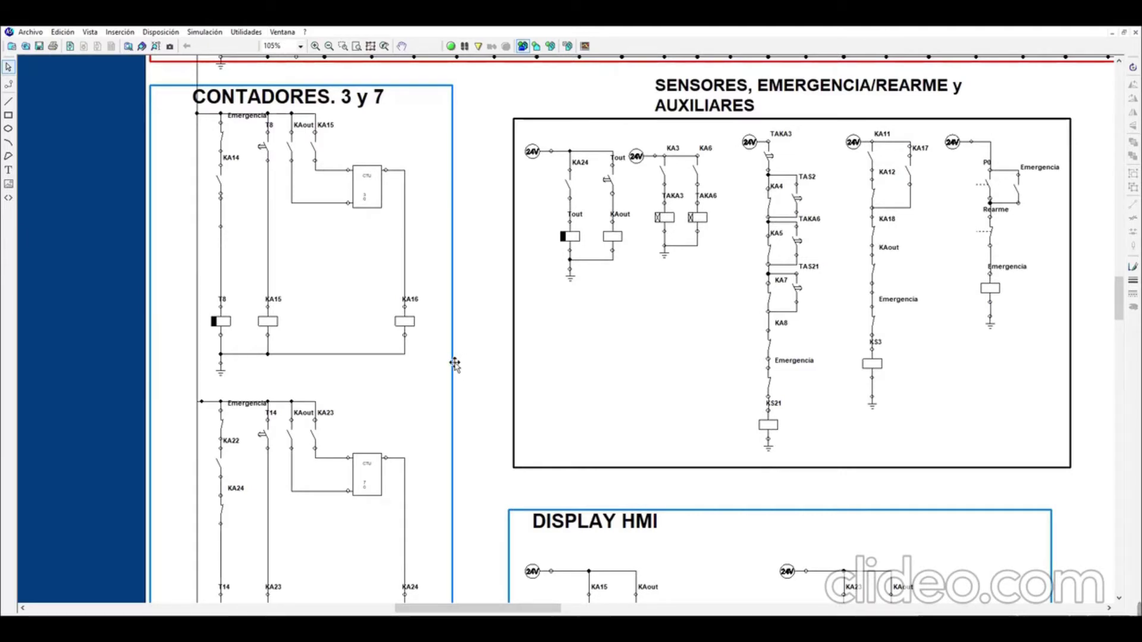
scroll(460, 390, "down", 3)
scroll(460, 390, "up", 3)
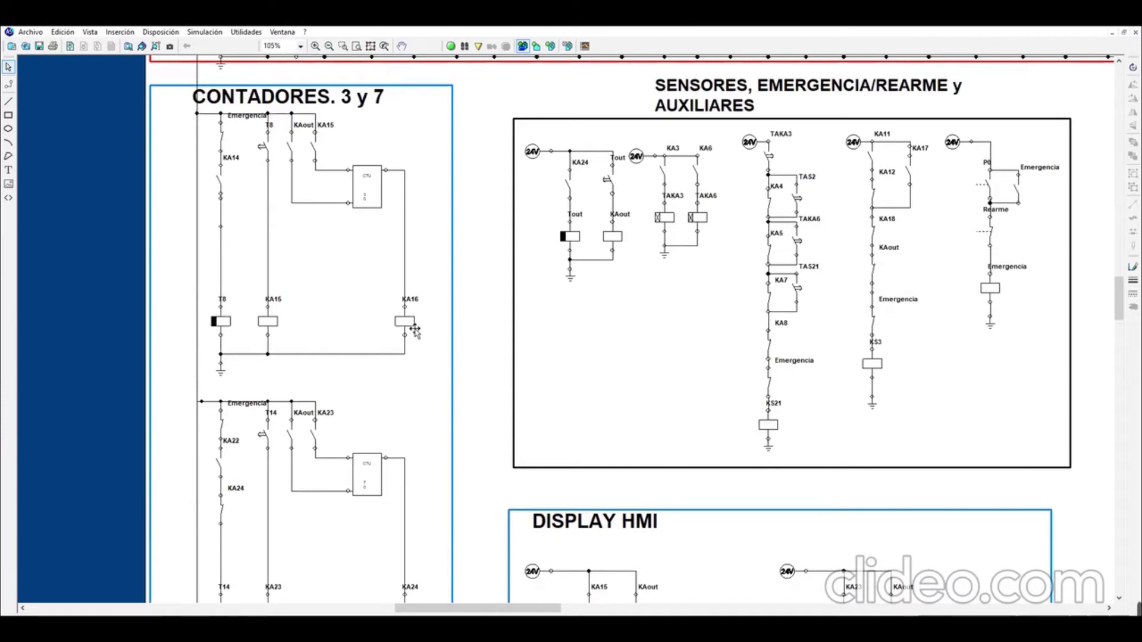
scroll(465, 396, "down", 1)
scroll(458, 404, "up", 1)
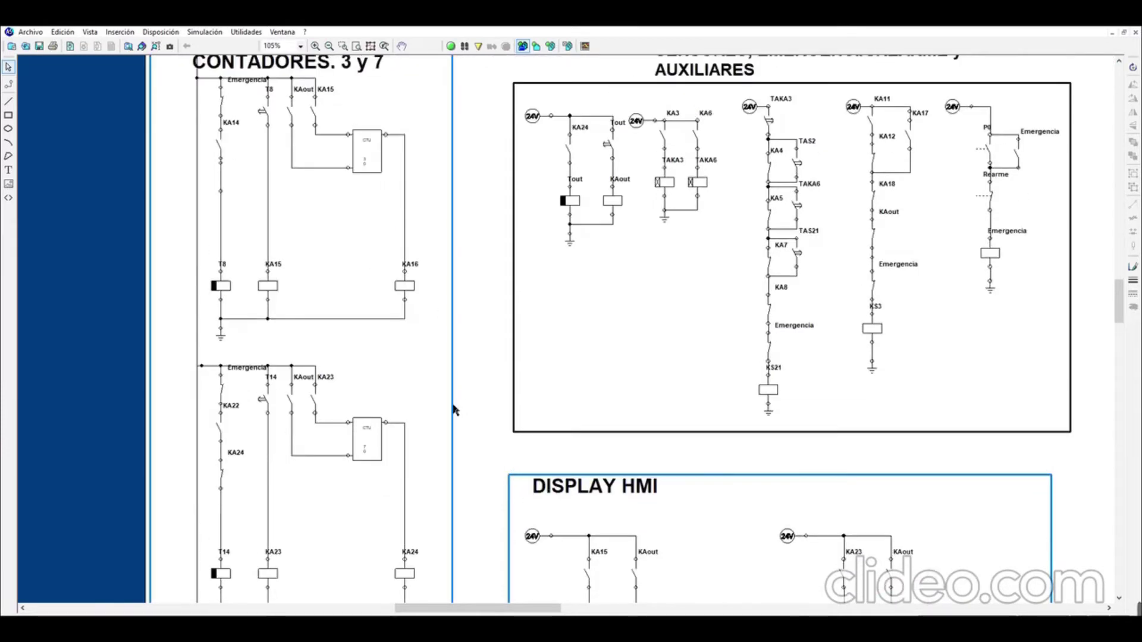
scroll(481, 452, "up", 1)
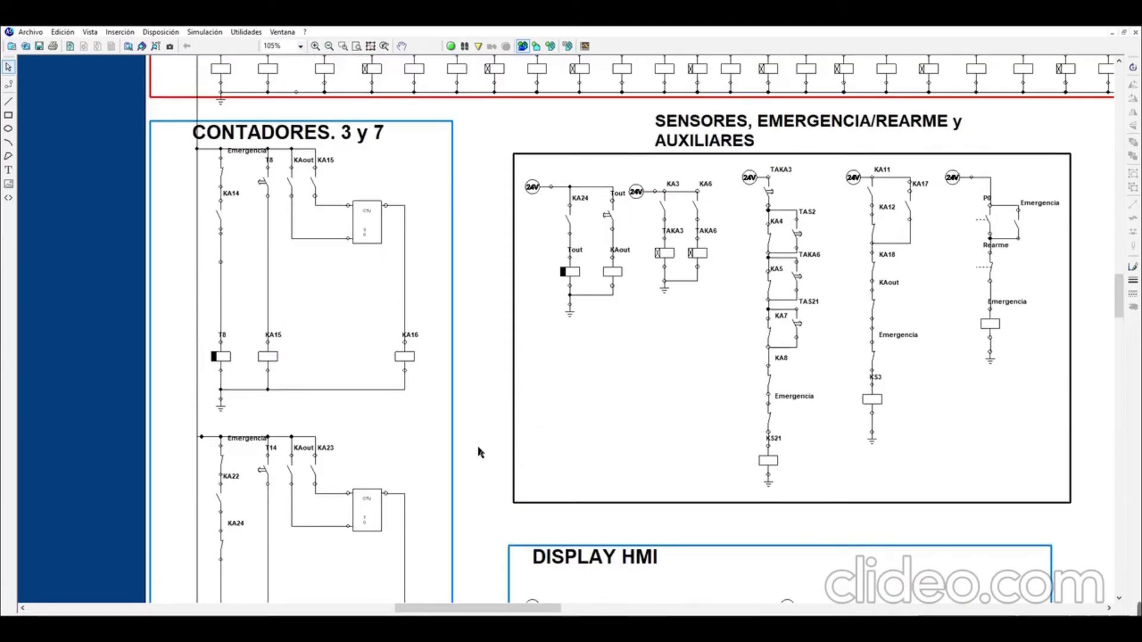
scroll(480, 453, "down", 3)
scroll(481, 453, "down", 3)
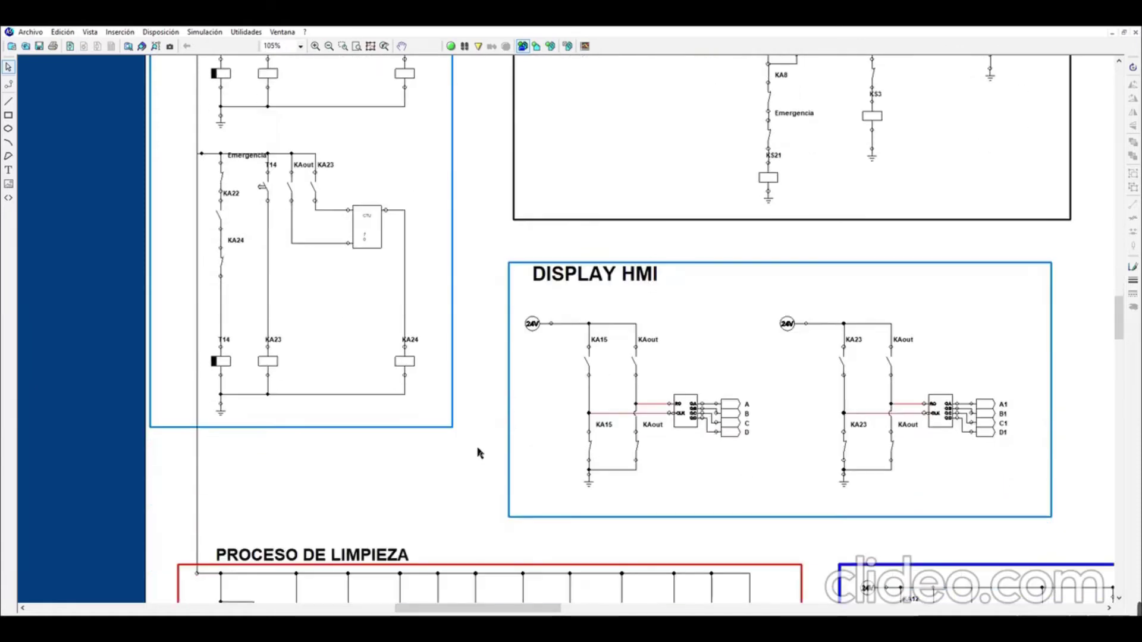
scroll(480, 454, "up", 5)
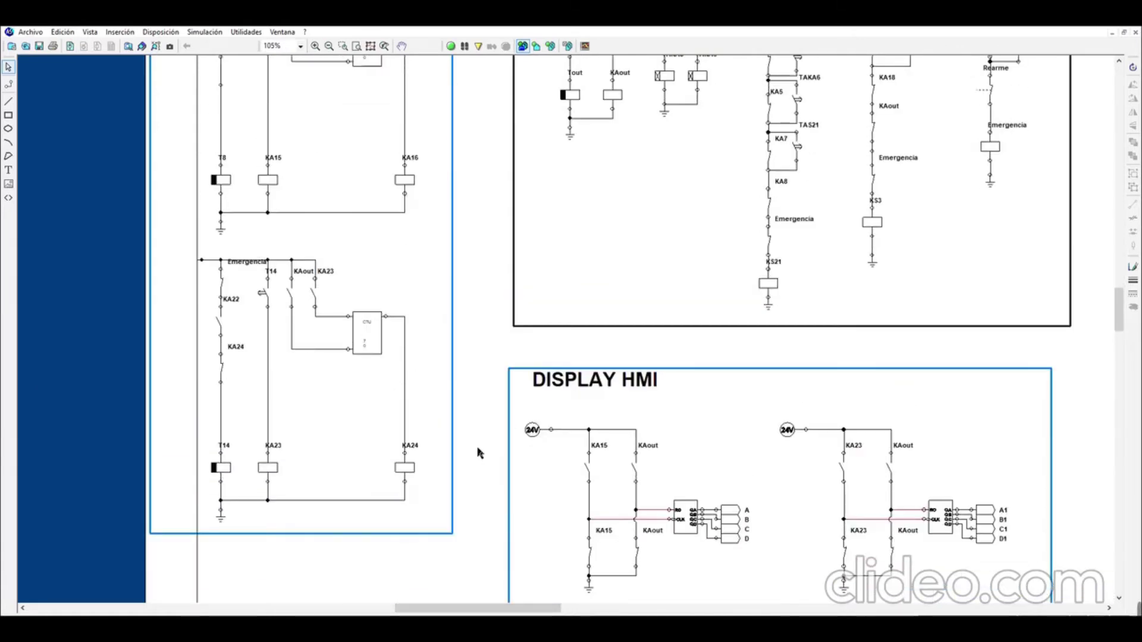
scroll(481, 454, "up", 1)
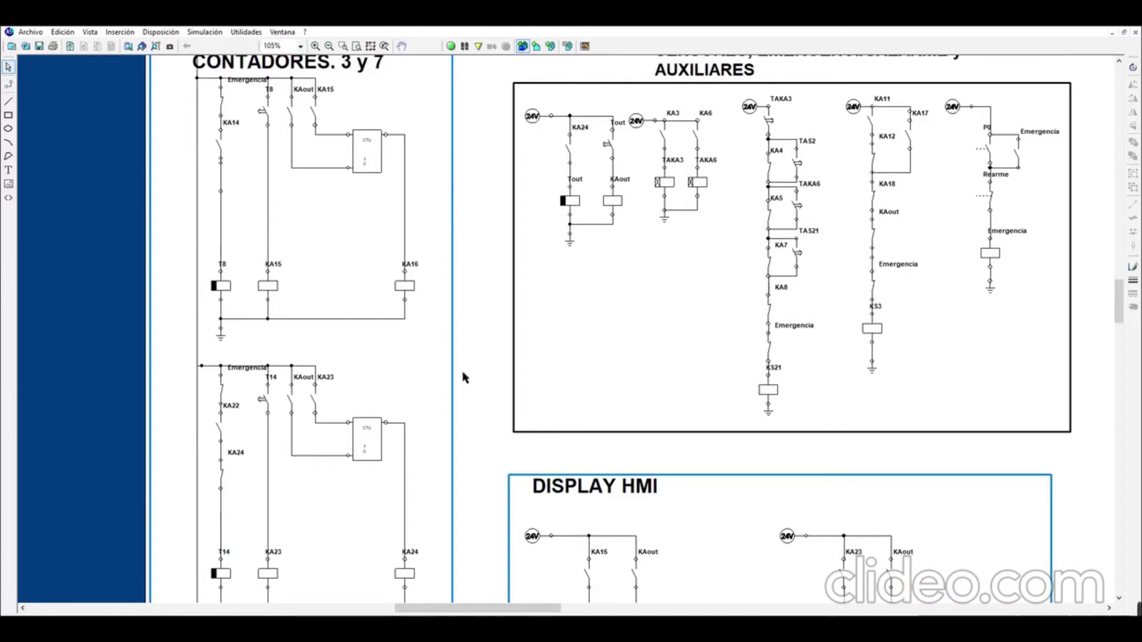
scroll(463, 384, "down", 5)
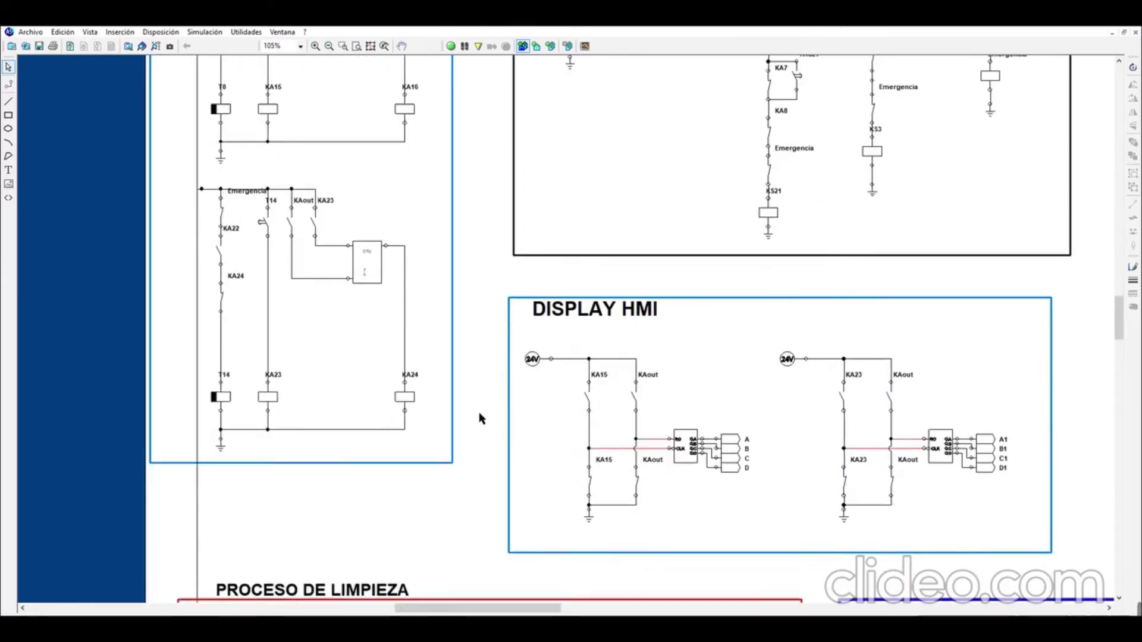
- Review the PROCESO DE LIMPIEZA rungs from KA26 to KA31 and the CARGAS USADAS PARA POTENCIA circuits from KMH3 to KM10
scroll(482, 418, "down", 4)
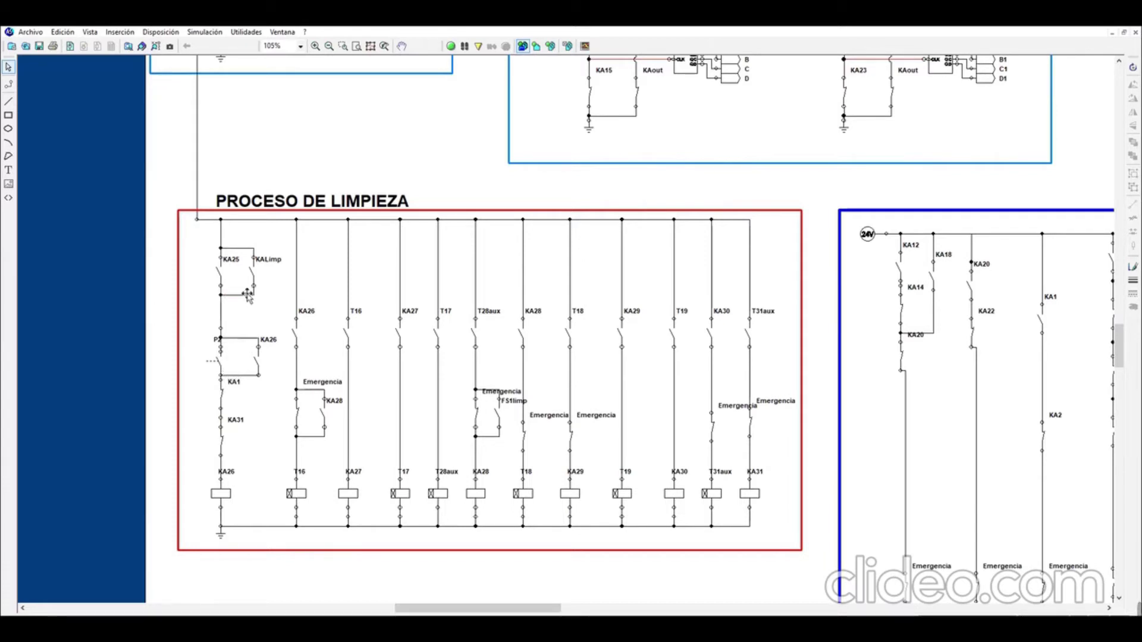
left_click_drag(428, 608, 446, 610)
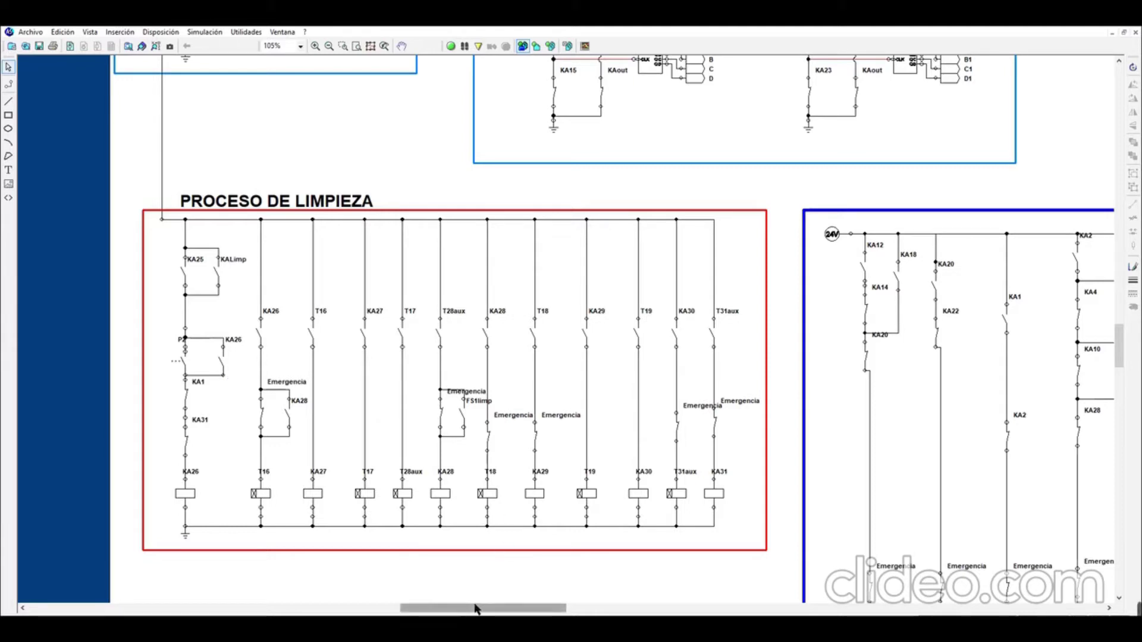
left_click_drag(469, 608, 595, 589)
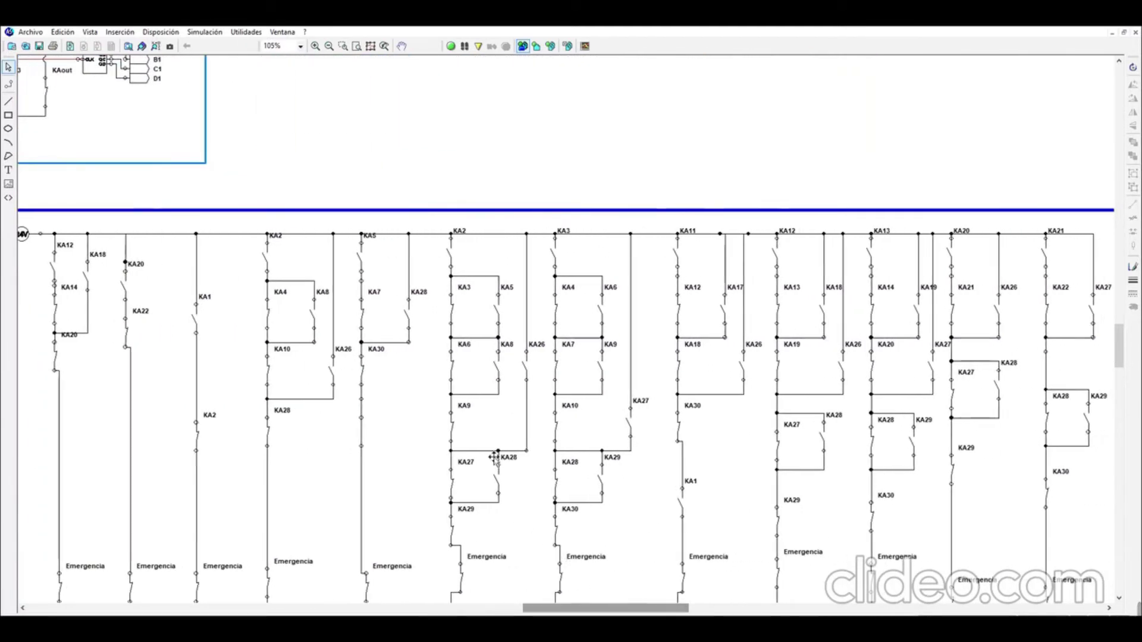
left_click(329, 46)
scroll(501, 466, "down", 2)
left_click(315, 46)
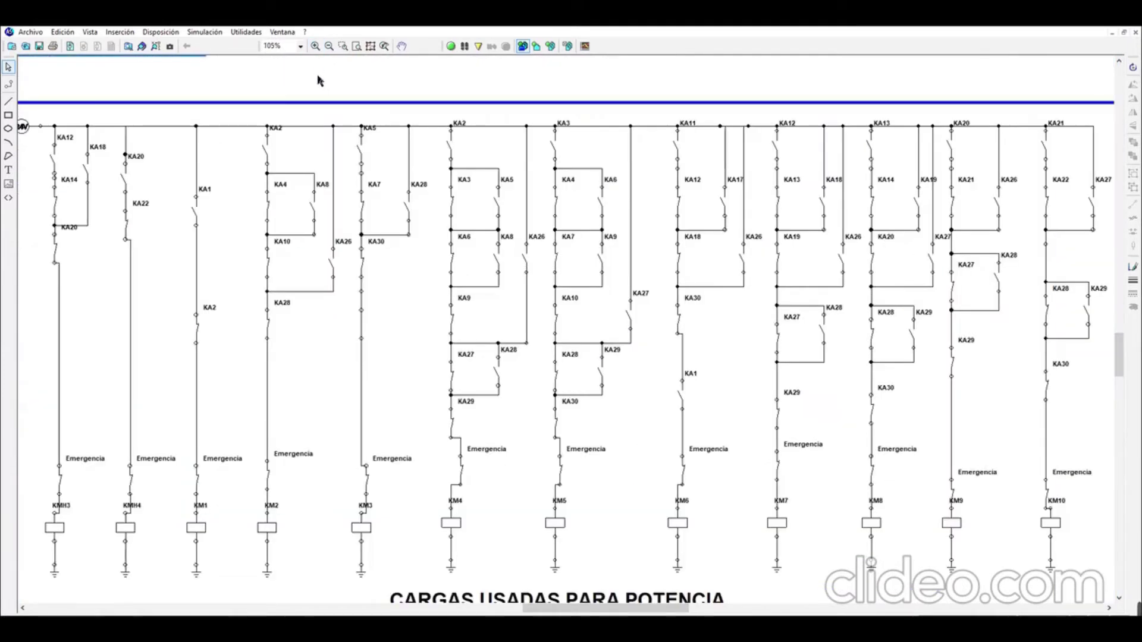
scroll(362, 324, "down", 1)
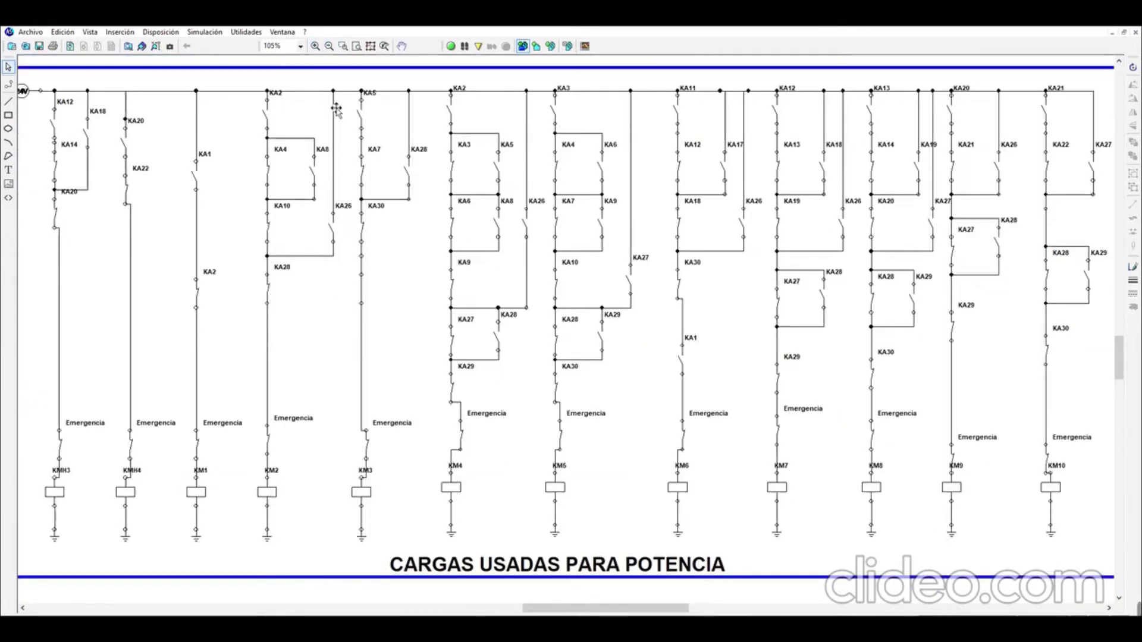
mouse_move(539, 606)
left_mouse_down()
mouse_move(519, 607)
mouse_move(562, 603)
mouse_move(535, 606)
left_mouse_up()
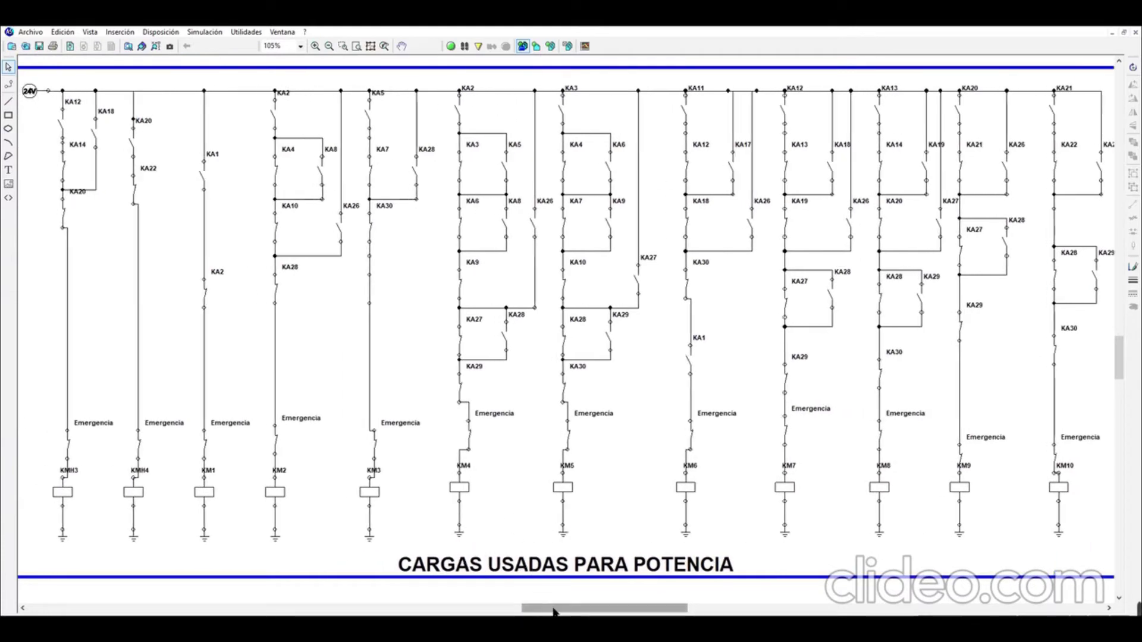
- Return past the cleaning process and inspect the two DISPLAY HMI circuits driven by KA15 and KA23 up close
left_click_drag(556, 611, 426, 599)
scroll(433, 569, "up", 3)
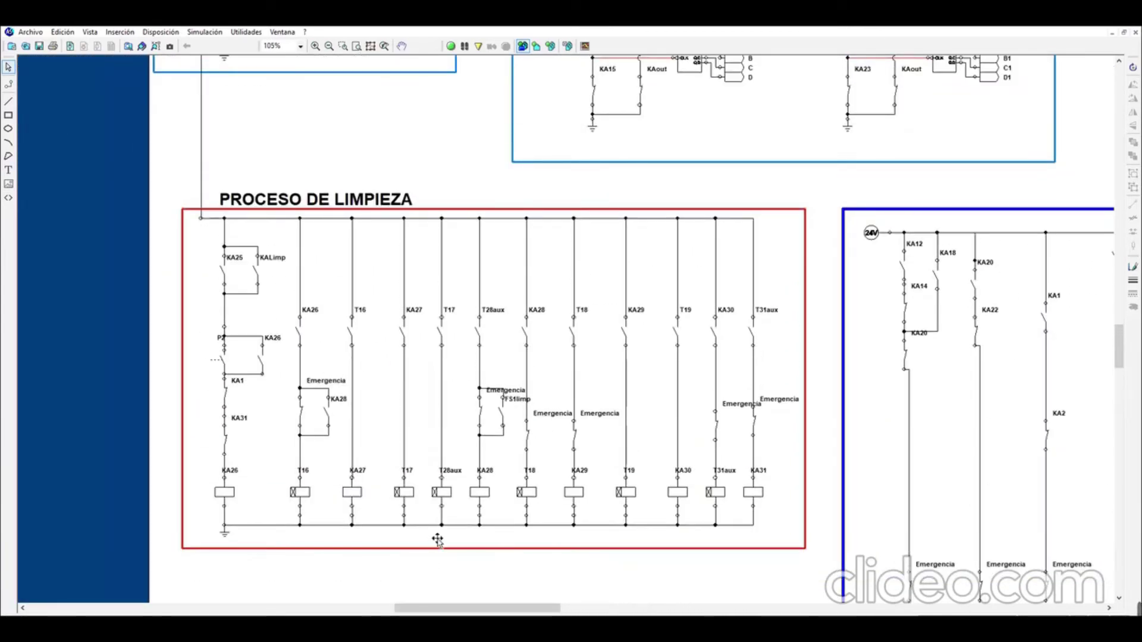
scroll(437, 540, "up", 6)
left_click_drag(506, 608, 573, 610)
left_click(315, 46)
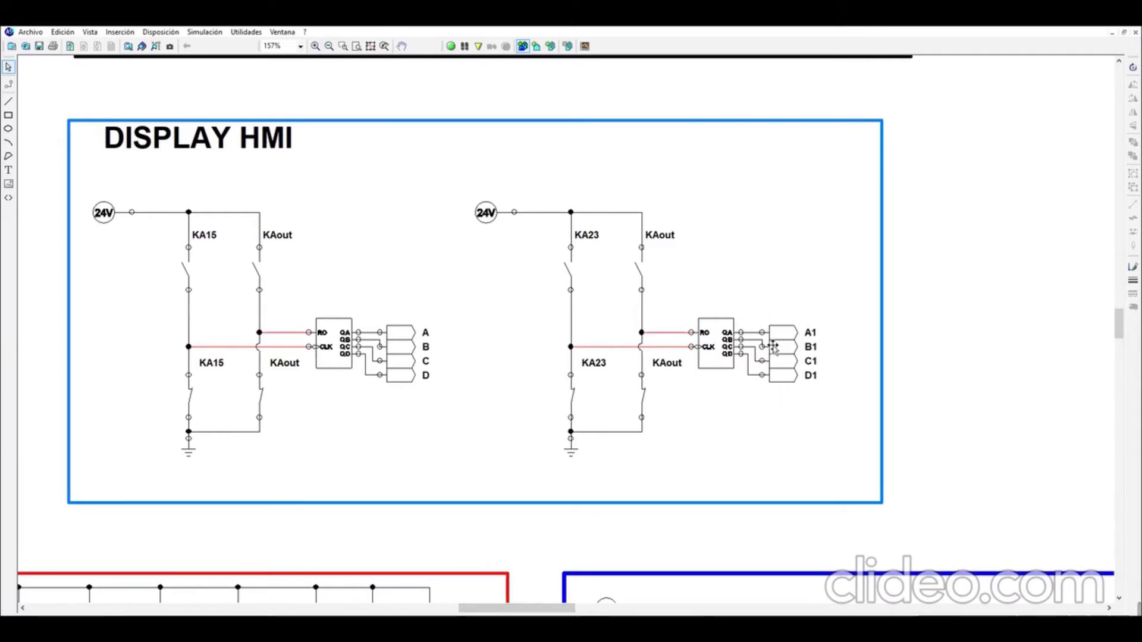
- Examine the SENSORES, EMERGENCIA/REARME y AUXILIARES circuits, including Tout, TAKA3, TAKA6, KS21, KS3 and Emergencia
scroll(482, 503, "up", 8)
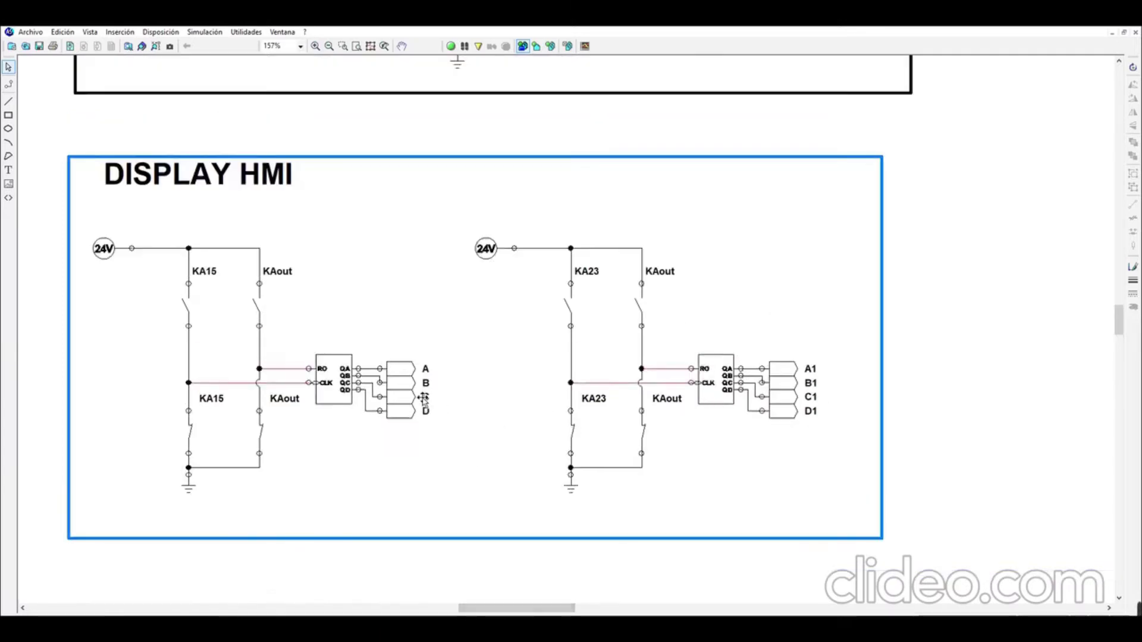
scroll(408, 398, "up", 3)
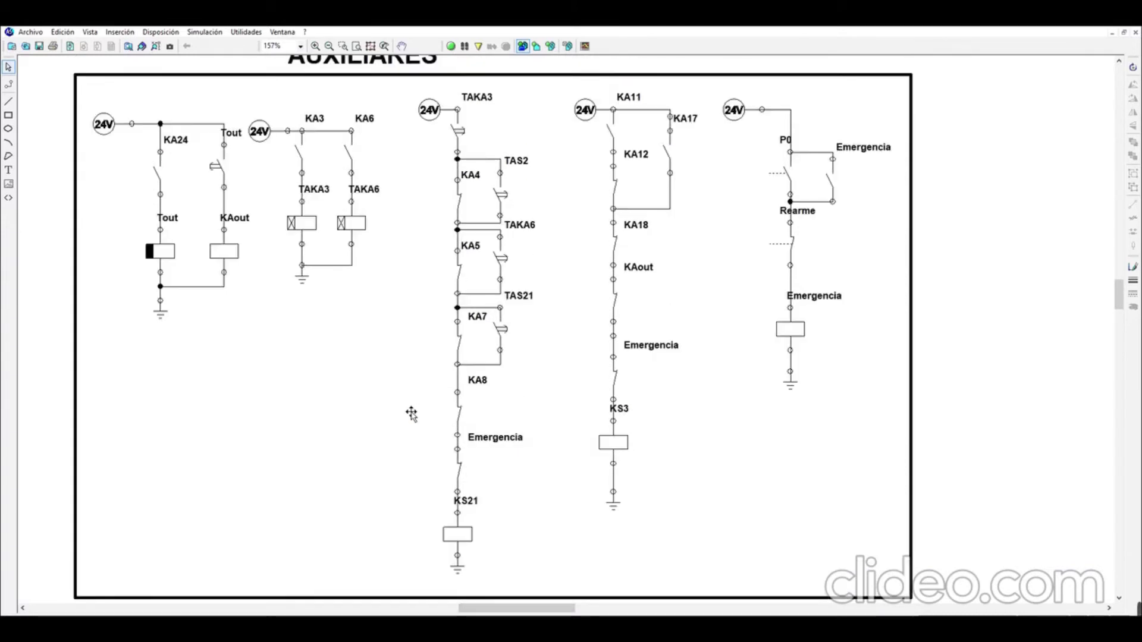
left_click(328, 46)
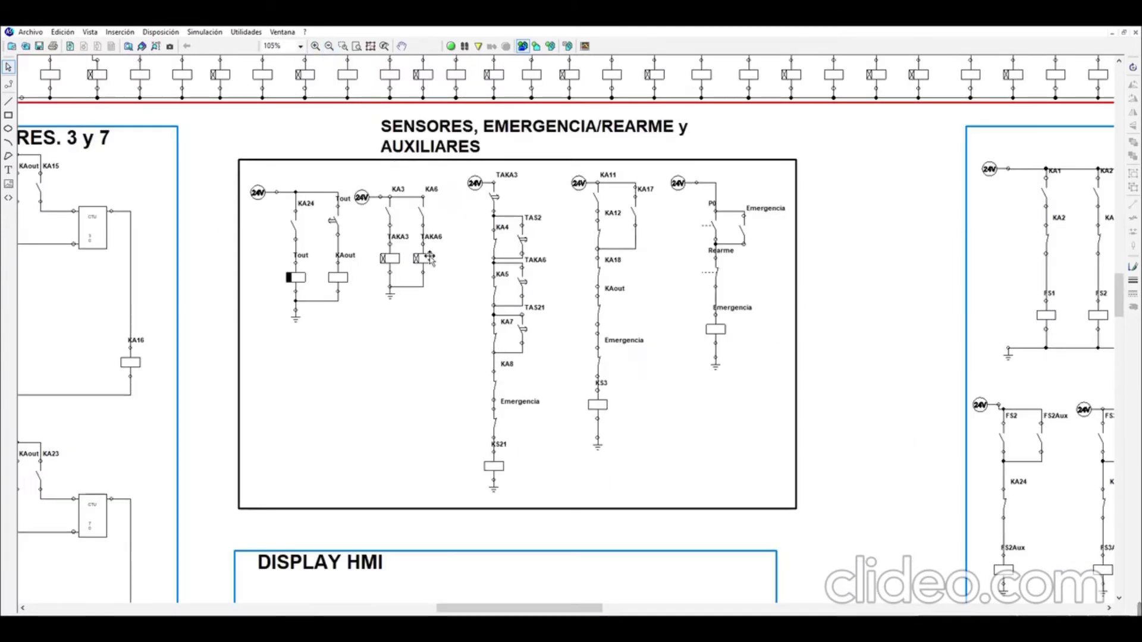
left_click(316, 46)
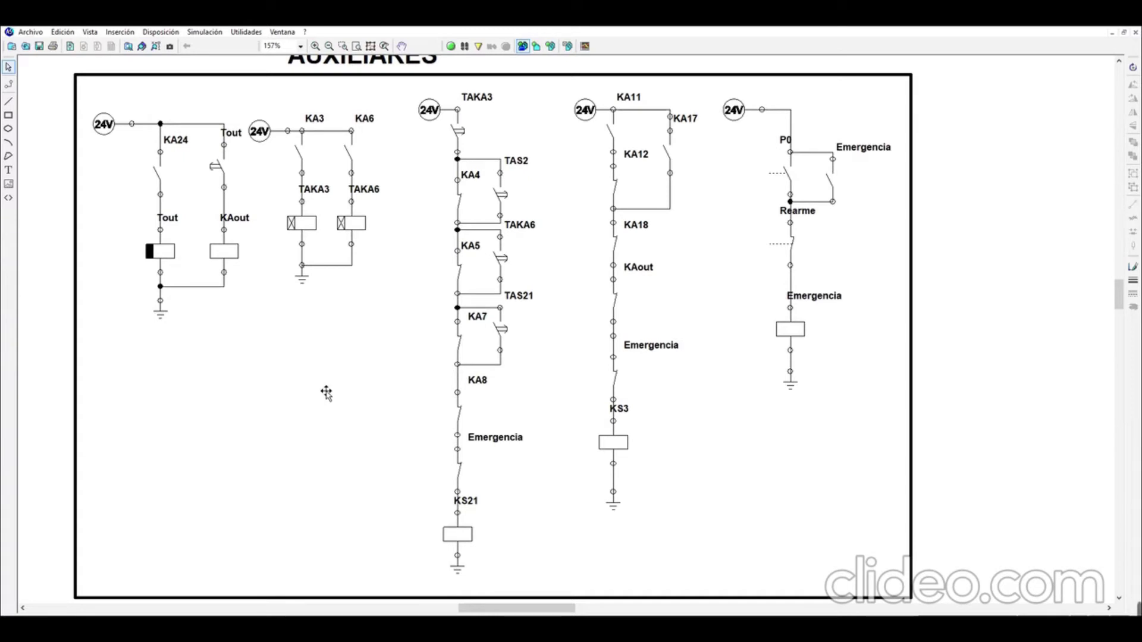
scroll(323, 389, "up", 1)
scroll(323, 388, "down", 1)
- Follow the main command rungs from KA1 to KA11 up close, including the timers and the S1 and S2 contacts
scroll(488, 354, "up", 3)
scroll(488, 354, "up", 4)
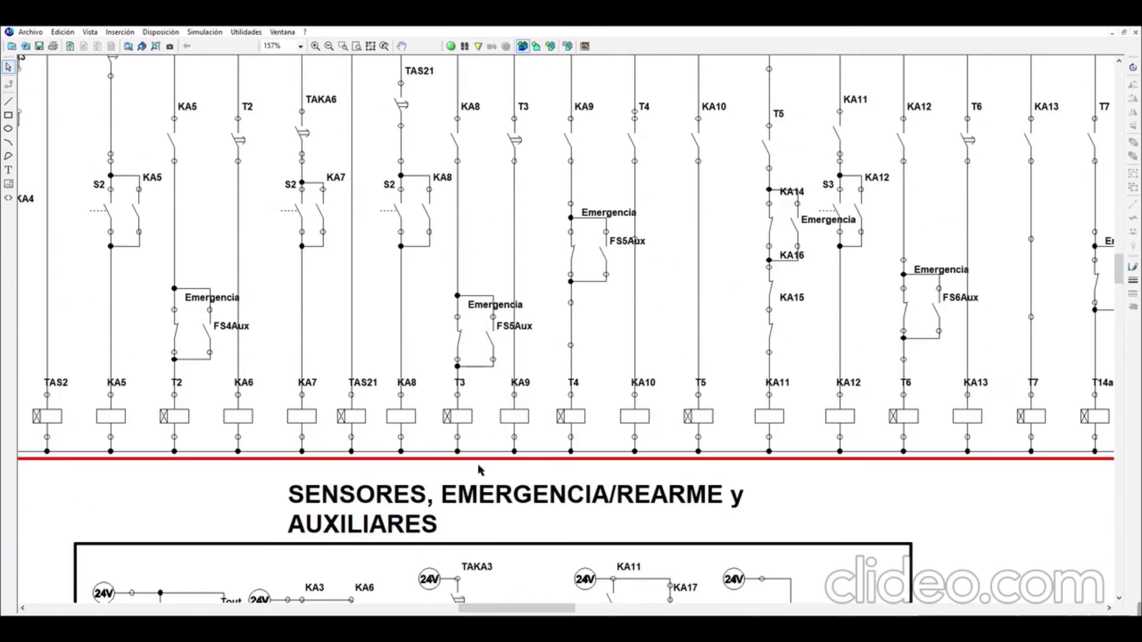
left_click_drag(494, 609, 471, 613)
scroll(467, 611, "up", 1)
left_click_drag(494, 609, 504, 609)
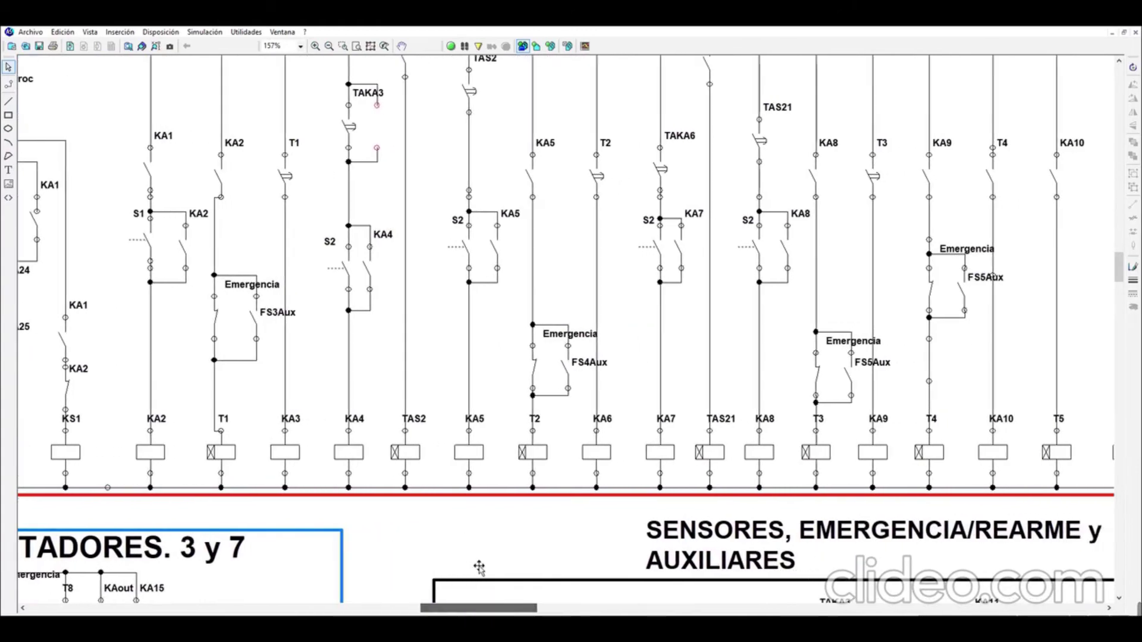
scroll(461, 542, "up", 3)
scroll(459, 543, "down", 1)
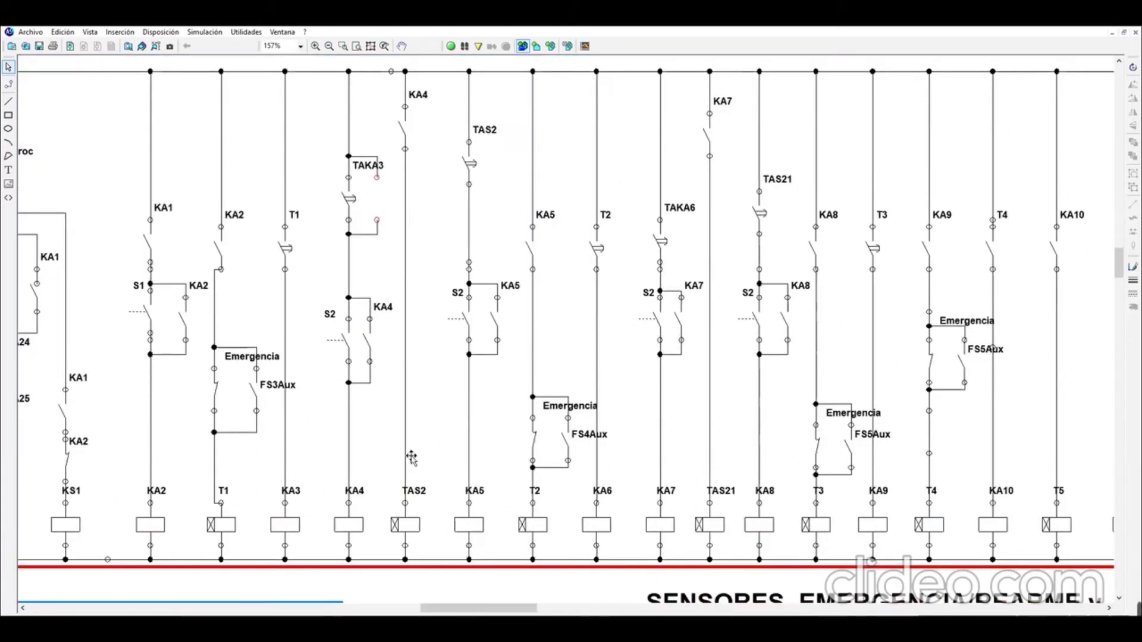
left_click_drag(485, 608, 484, 574)
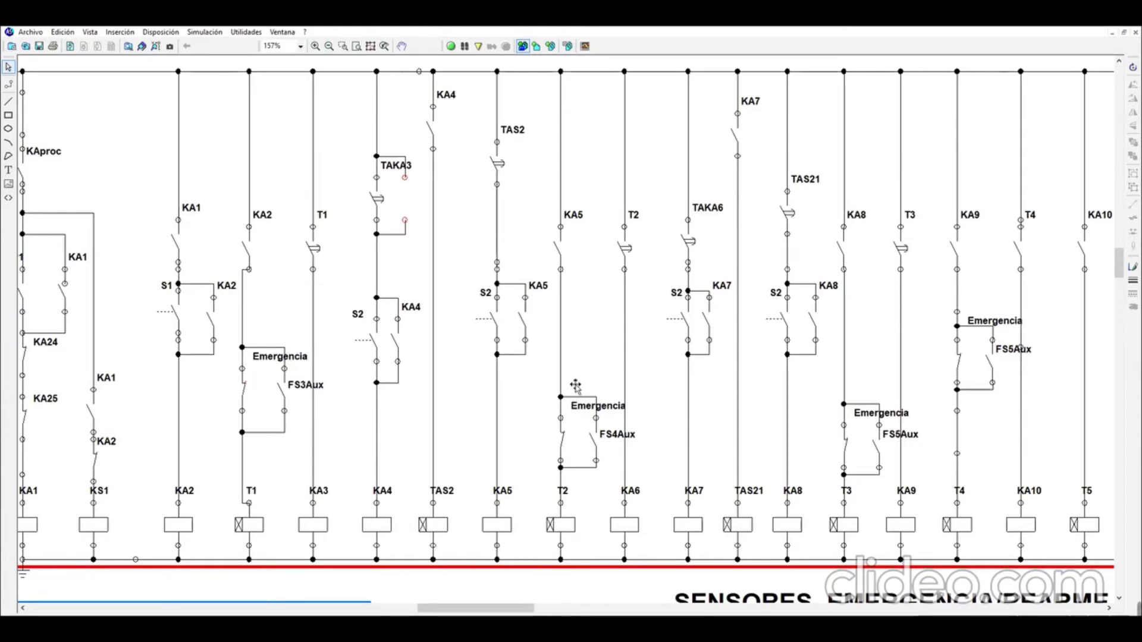
left_click_drag(477, 611, 483, 608)
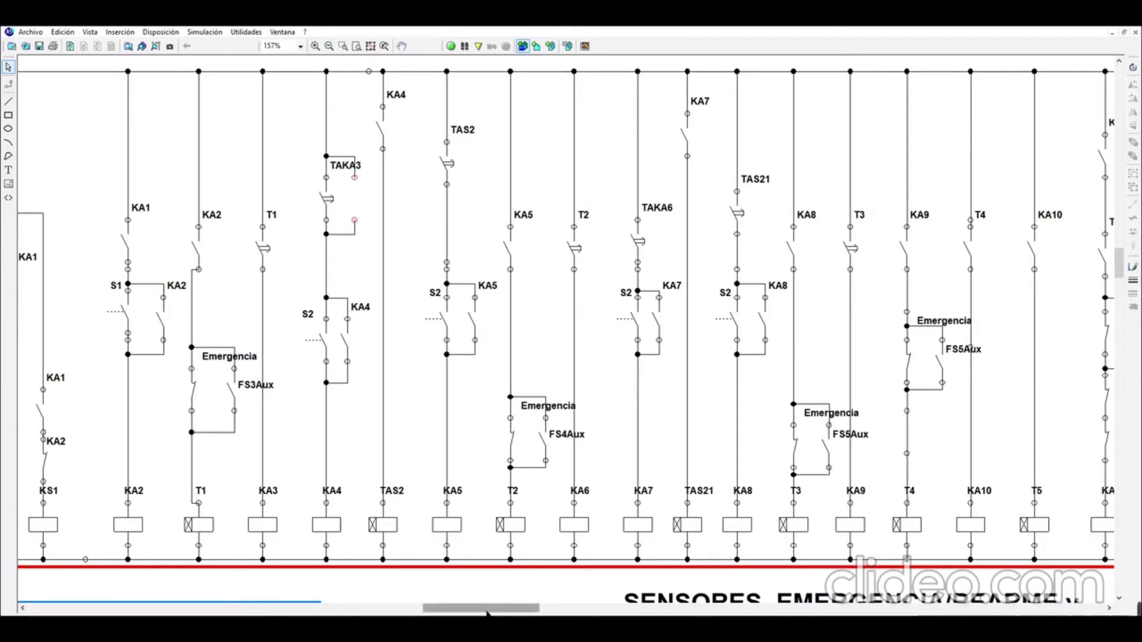
left_click_drag(487, 612, 492, 611)
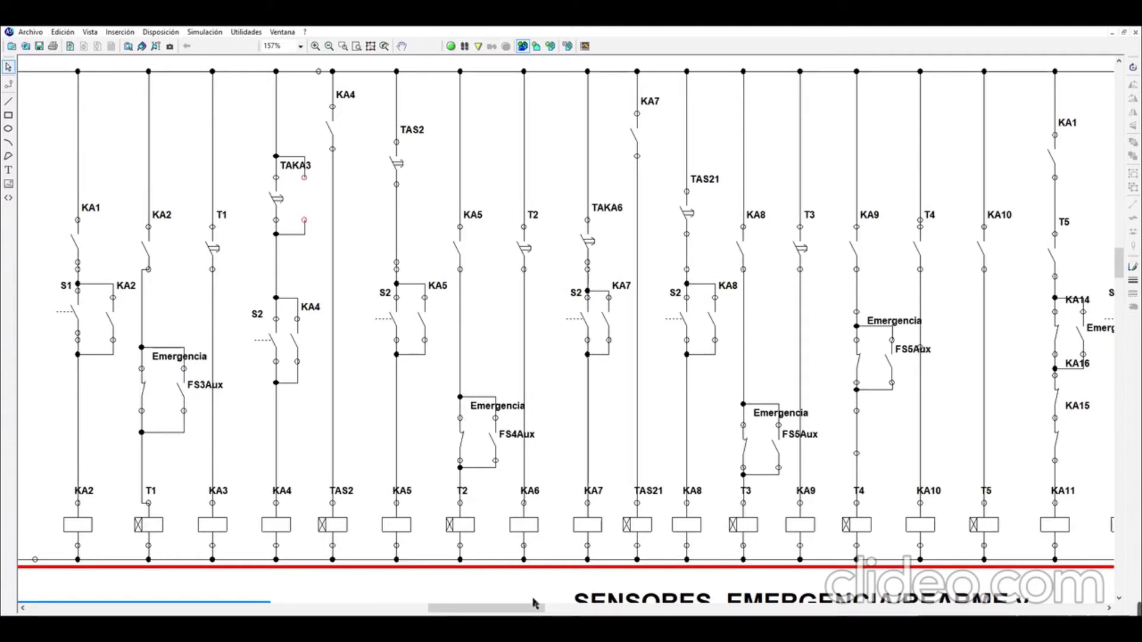
- Examine the final main command rungs from KA18 to KA22 and the counter circuit that drives KA25
left_click_drag(528, 608, 690, 597)
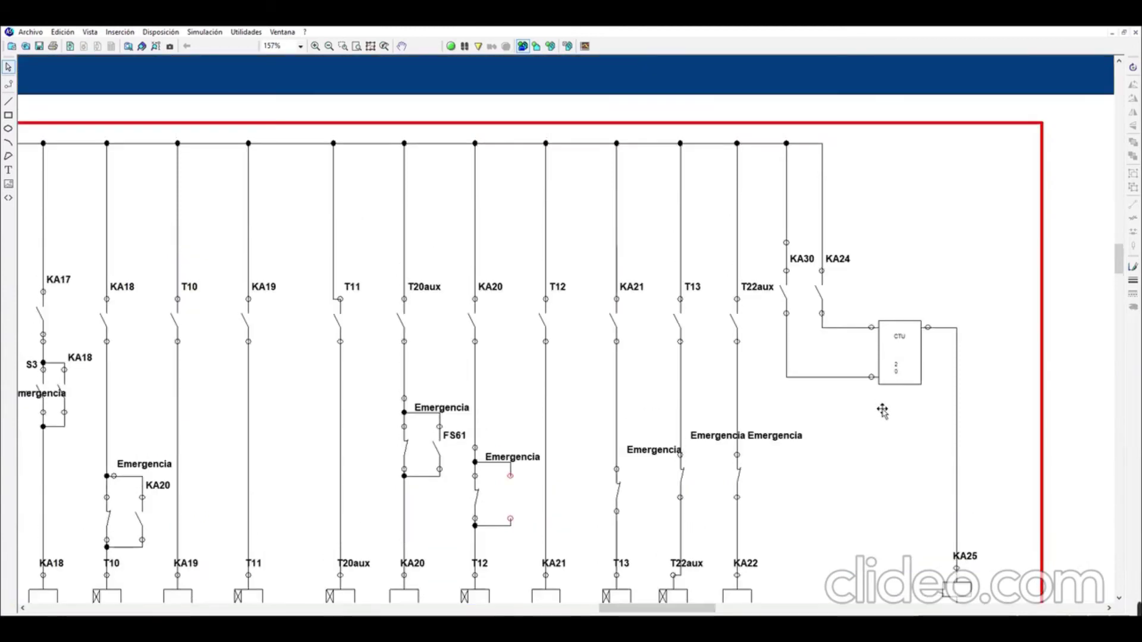
scroll(883, 408, "up", 1)
scroll(882, 411, "down", 1)
scroll(883, 411, "up", 1)
scroll(882, 411, "down", 1)
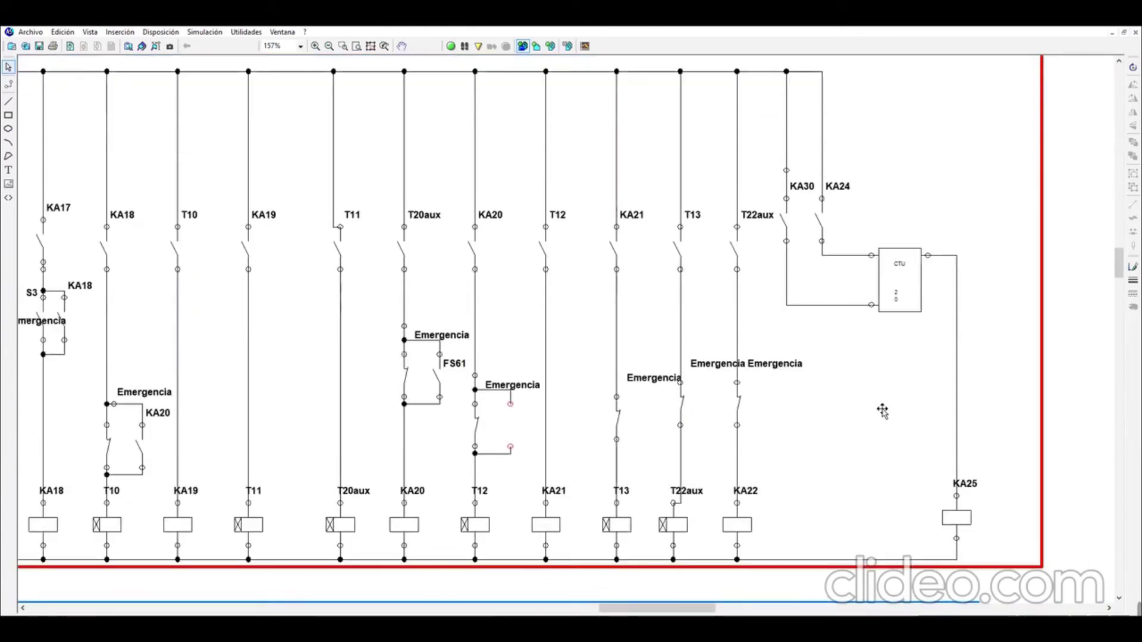
- Review the TESTIGOS PARA CADA FASE circuits: FS1 to FS61, FS2Aux to FS6Aux, KA11aux, KA17aux and FS1limp
scroll(595, 509, "down", 12)
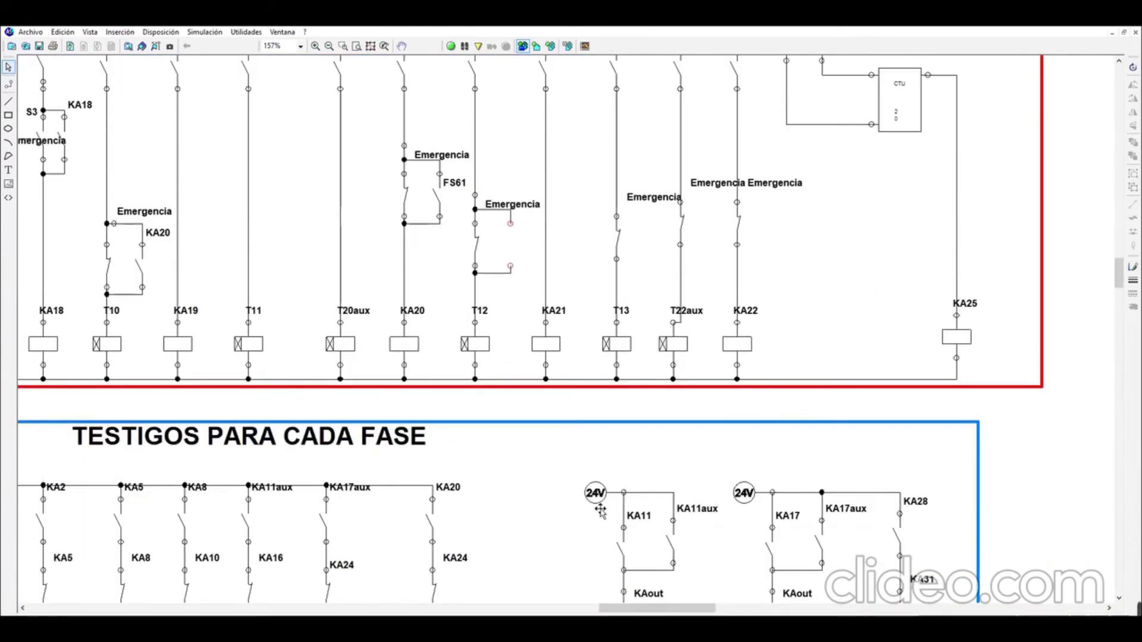
scroll(660, 566, "left", 7)
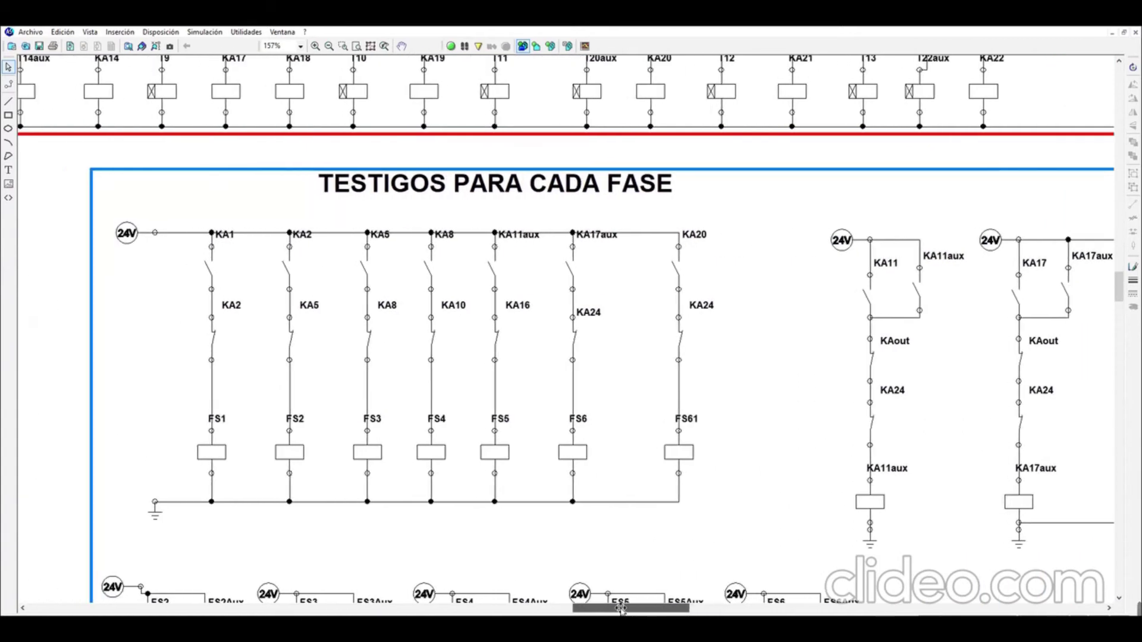
scroll(648, 563, "right", 2)
scroll(634, 558, "down", 2)
scroll(634, 557, "up", 1)
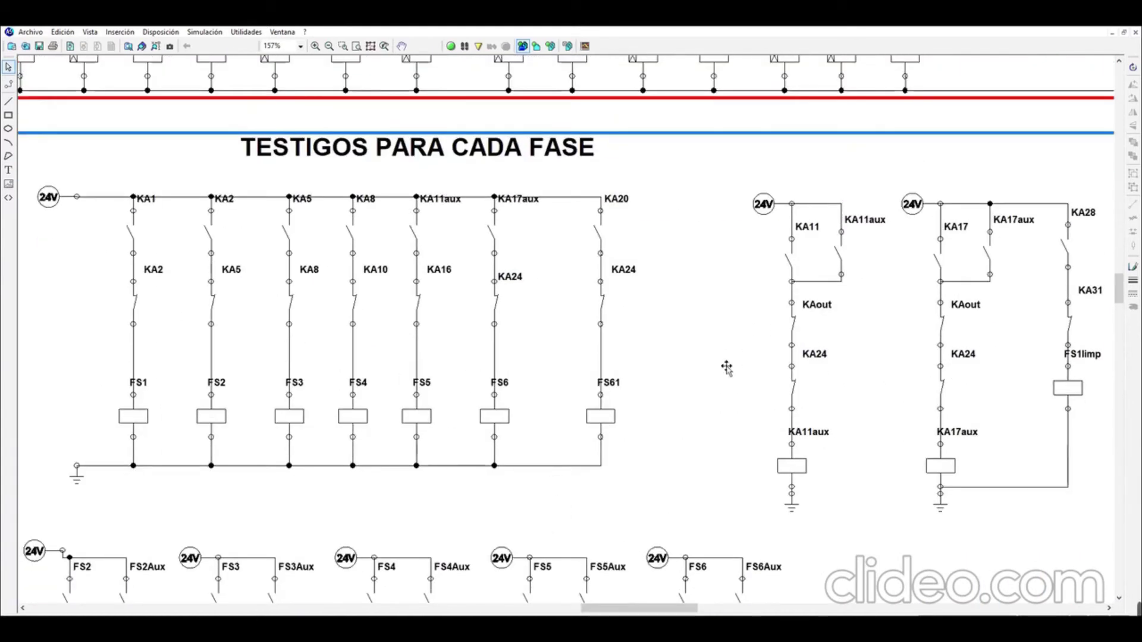
scroll(351, 497, "down", 9)
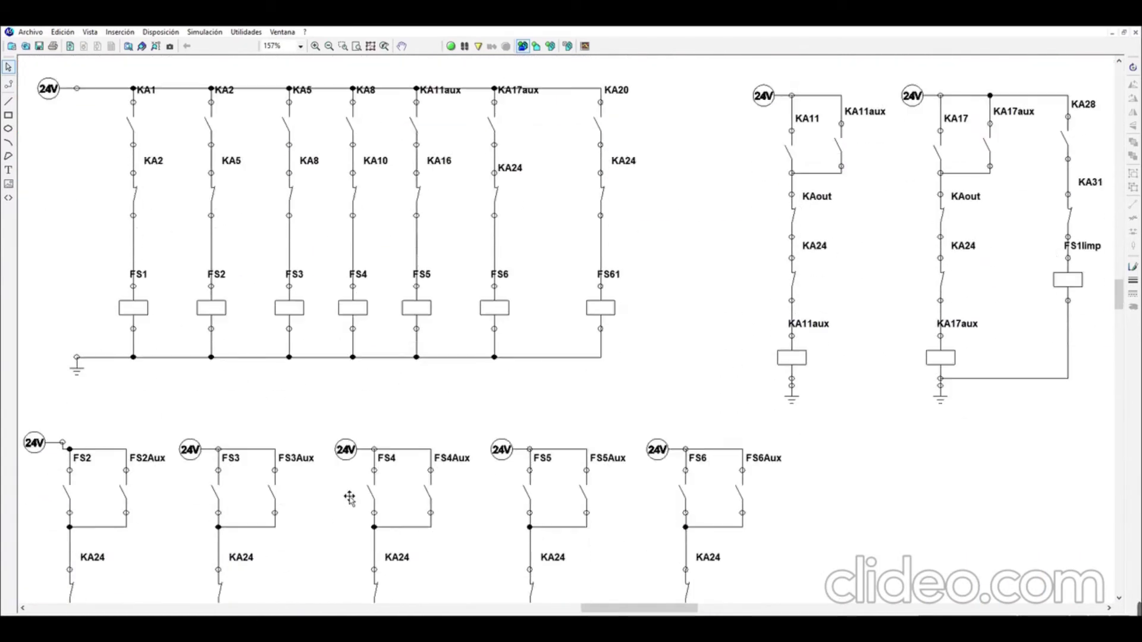
mouse_move(632, 606)
left_mouse_down()
mouse_move(612, 606)
mouse_move(622, 607)
left_mouse_up()
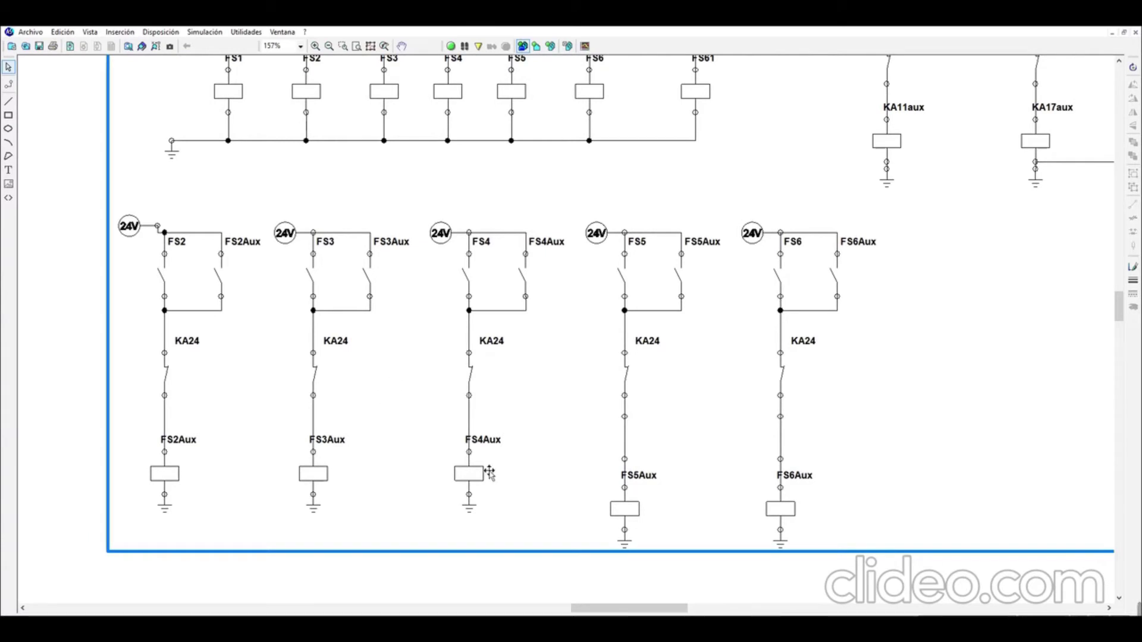
scroll(625, 497, "up", 5)
left_click_drag(617, 610, 657, 610)
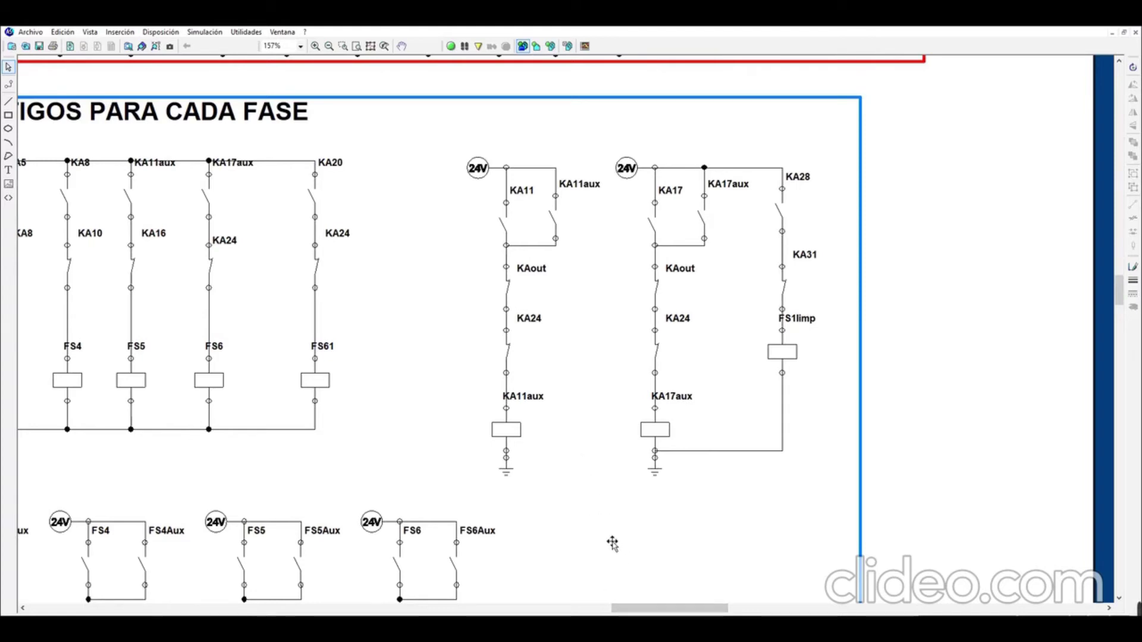
- Examine the CARGAS USADAS PARA POTENCIA circuits from KMH3 and KMH4 through KM1 to KM10, including their Emergencia contacts
scroll(613, 541, "down", 12)
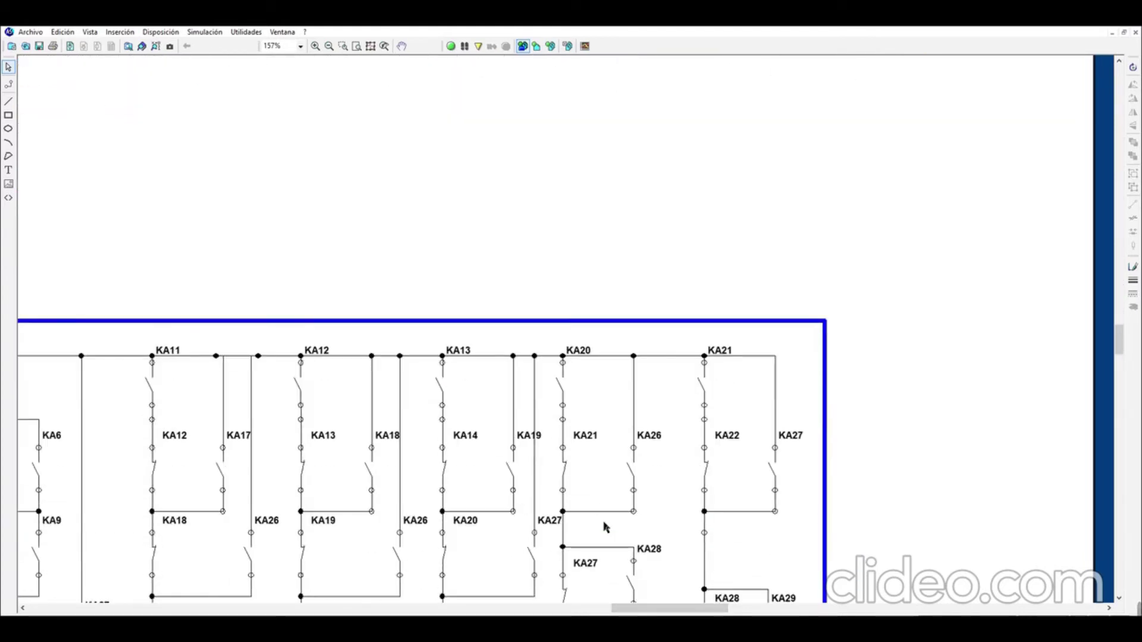
scroll(605, 527, "down", 6)
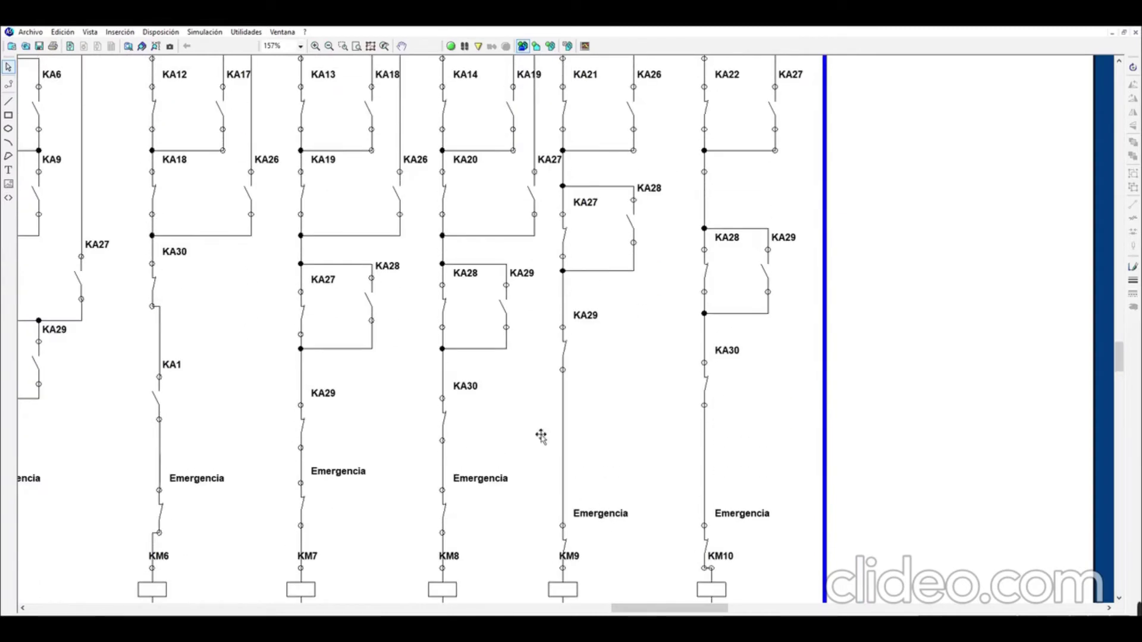
left_click(329, 46)
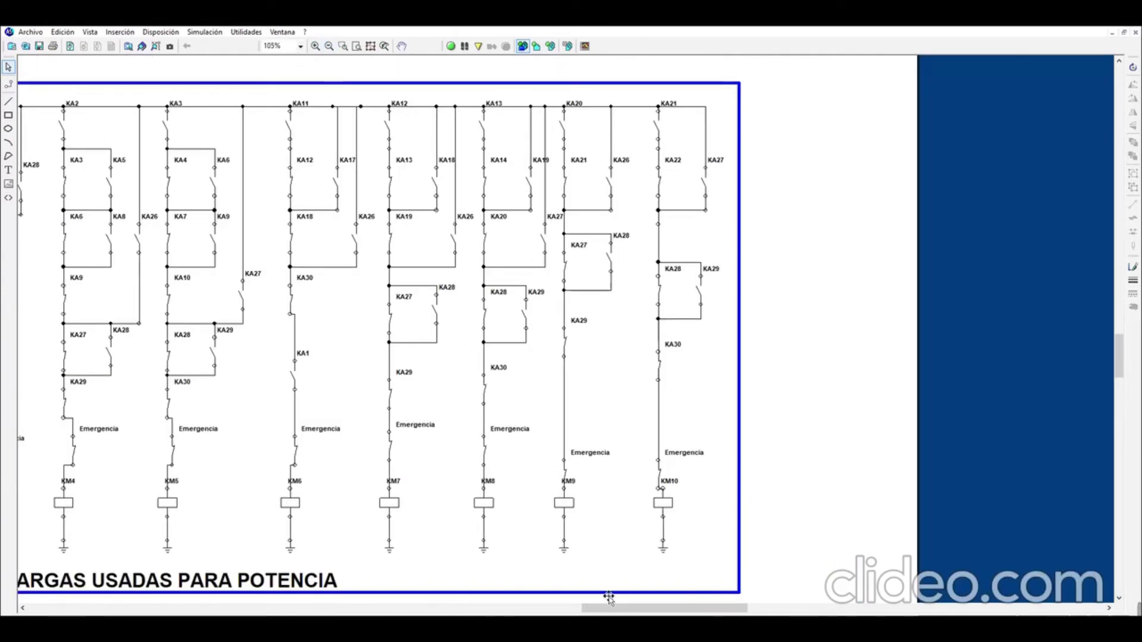
scroll(609, 597, "left", 5)
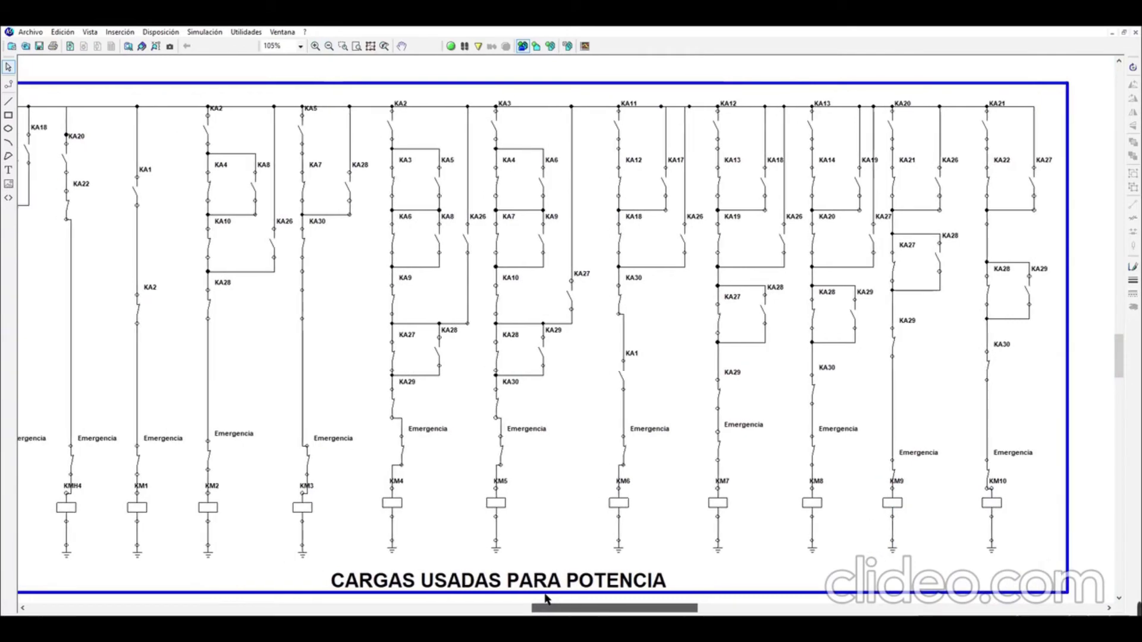
scroll(546, 598, "left", 2)
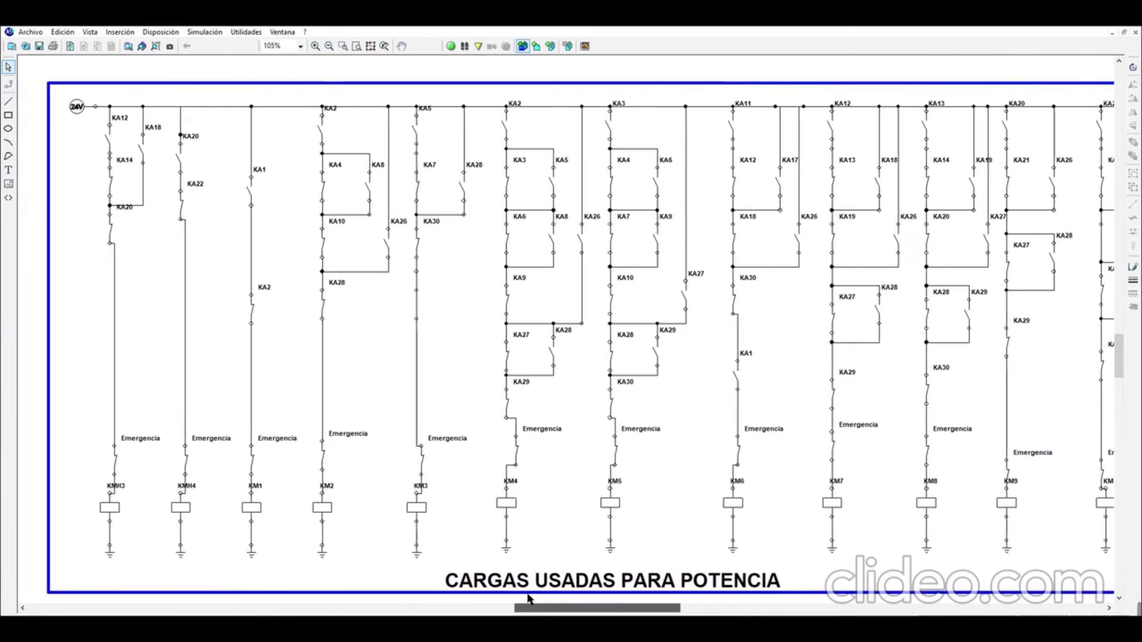
left_click_drag(581, 607, 603, 611)
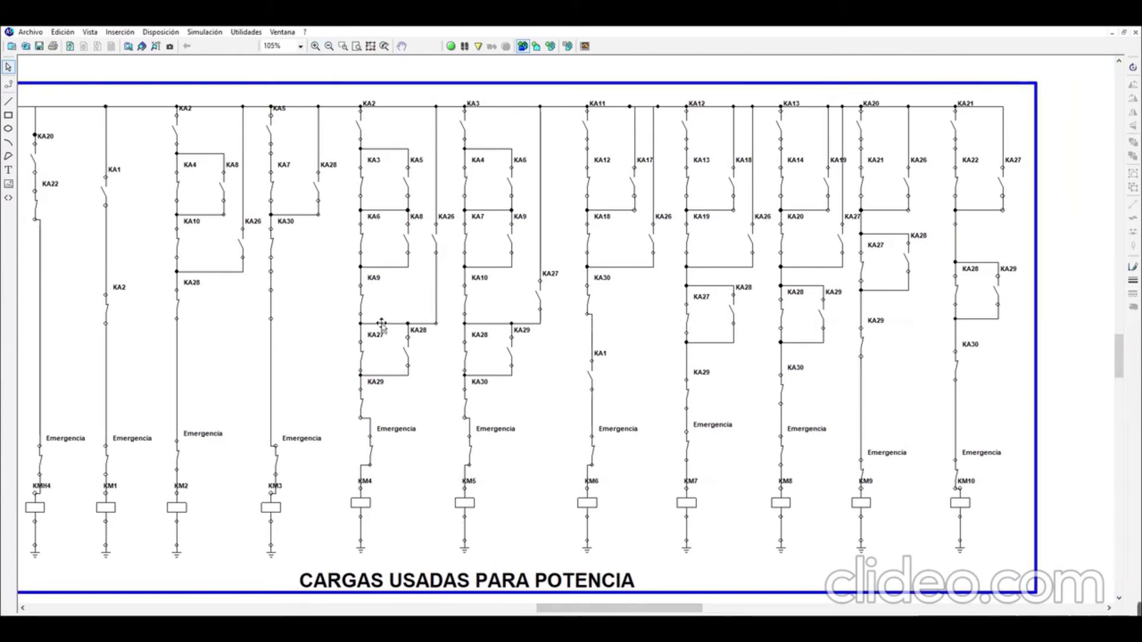
- Open Esquema3 and examine motor M1's power circuit, including the KM2 and KM3 direction contacts and the KM4 and KM5 contacts
left_click(279, 33)
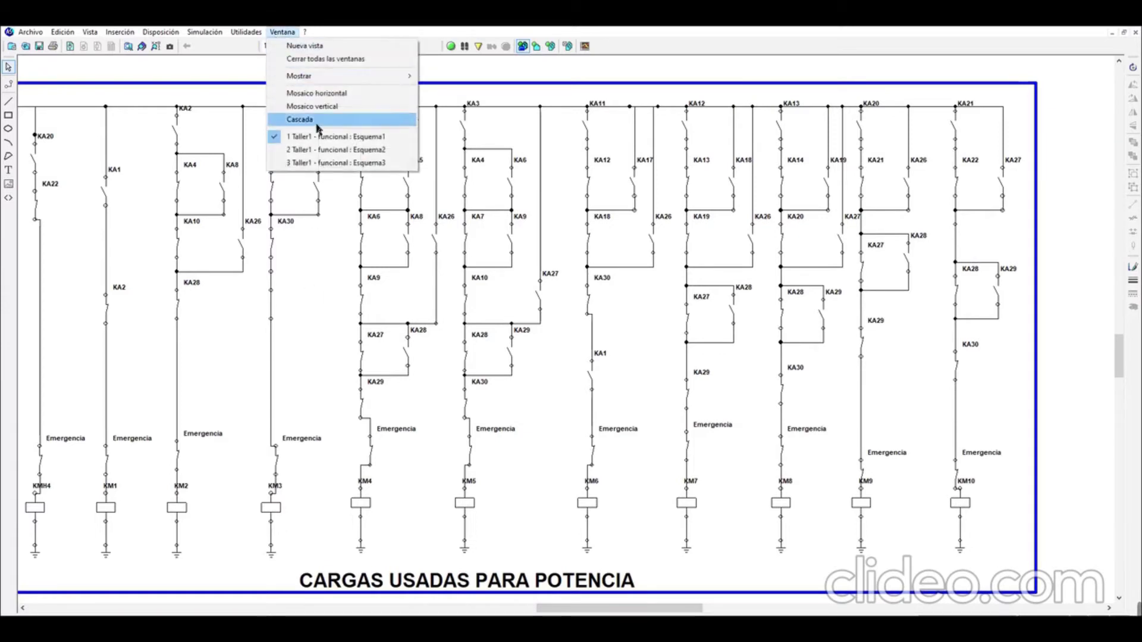
left_click(332, 164)
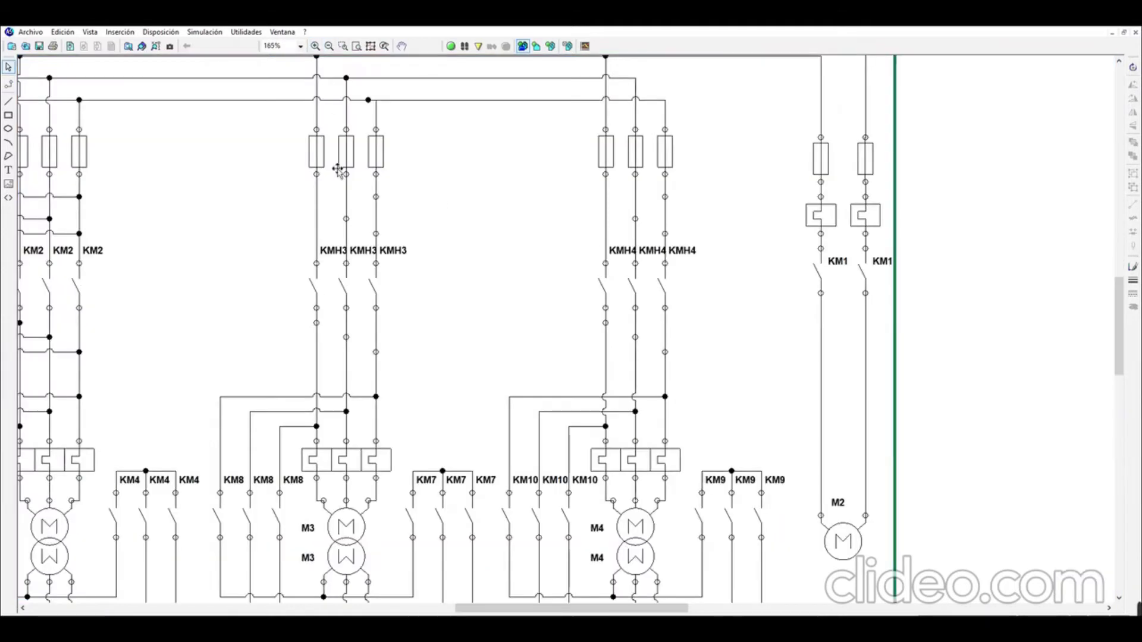
left_click(315, 46)
left_click(329, 46)
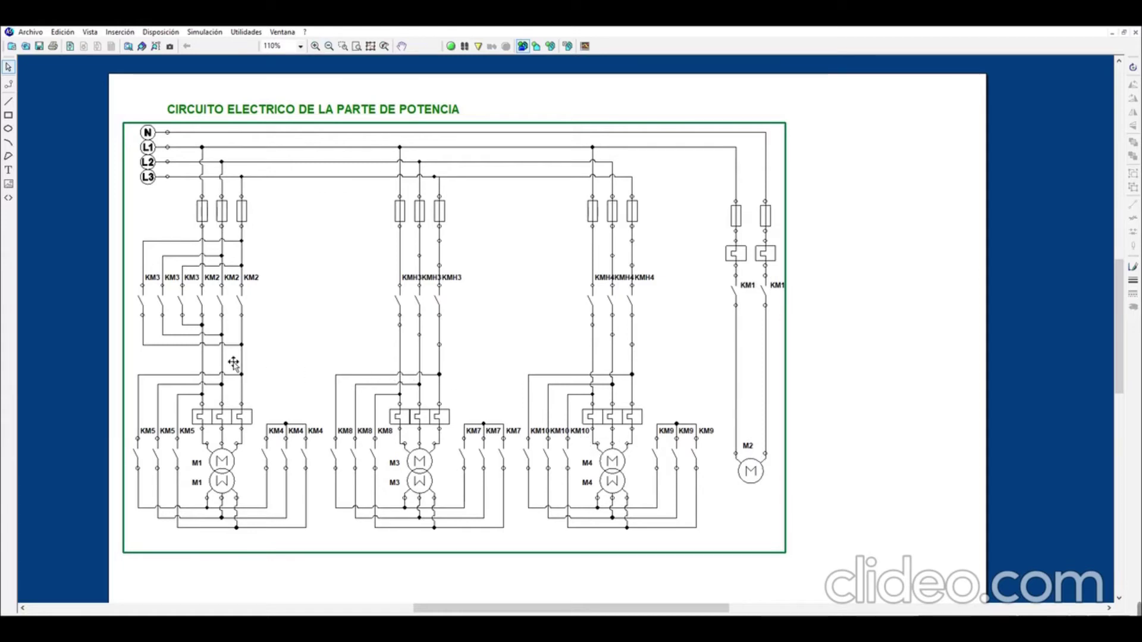
left_click(315, 46)
left_click_drag(490, 613, 432, 611)
scroll(377, 502, "down", 2)
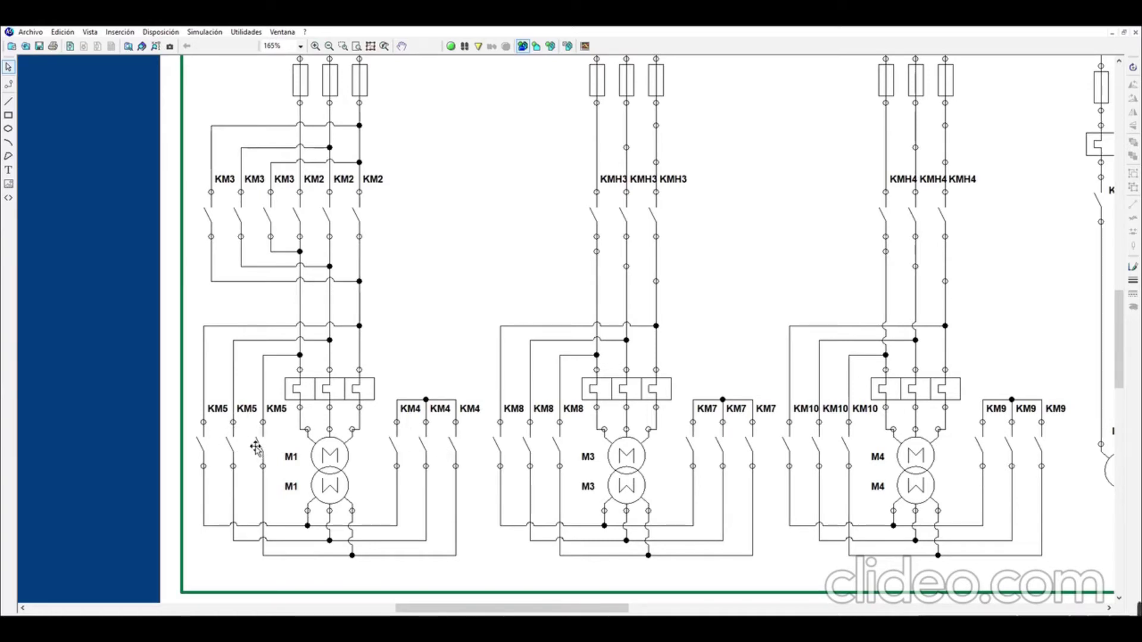
- Examine the power circuits of motors M3 and M4, including contactors KMH3, KMH4, KM7, KM8, KM9 and KM10
left_click_drag(564, 607, 612, 607)
scroll(527, 538, "up", 2)
scroll(526, 539, "down", 2)
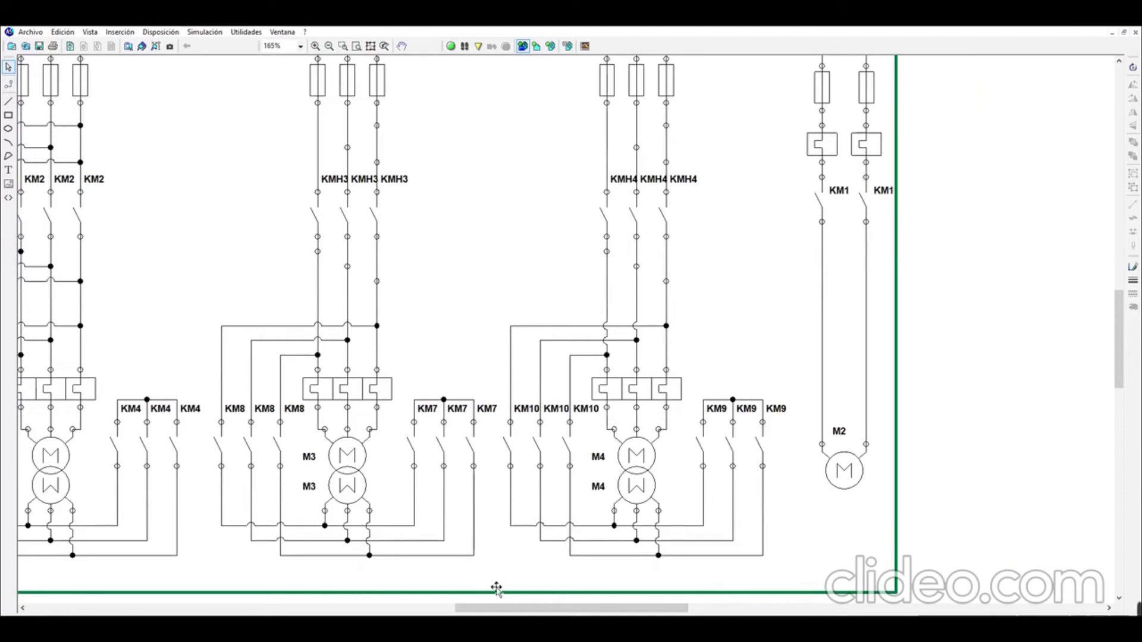
left_click_drag(490, 608, 461, 608)
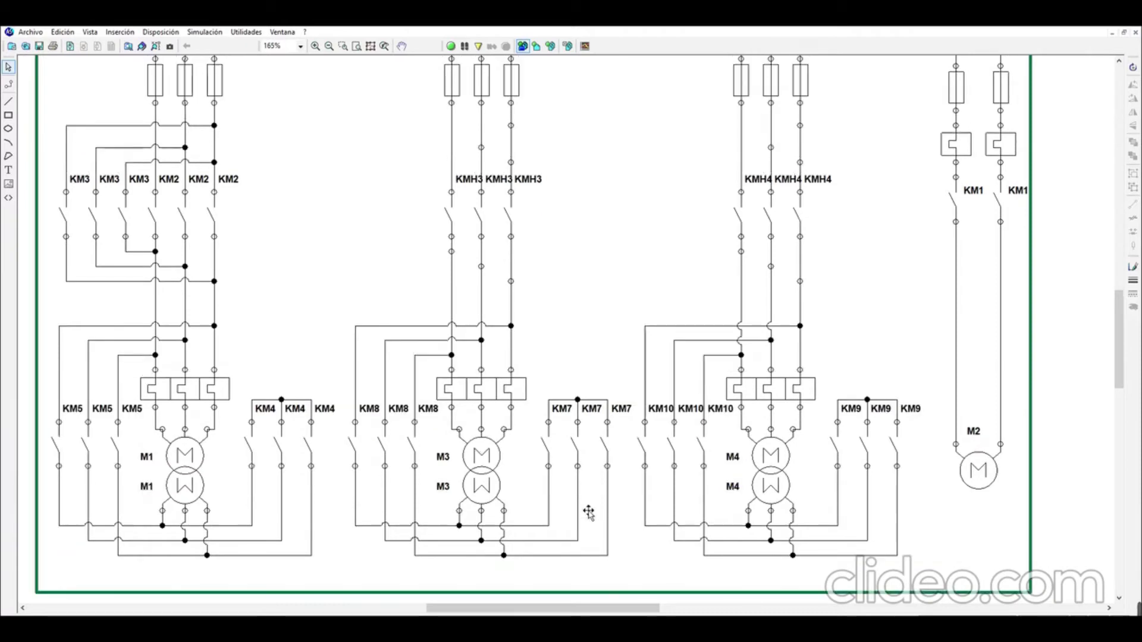
left_click(588, 409)
left_click_drag(472, 607, 516, 607)
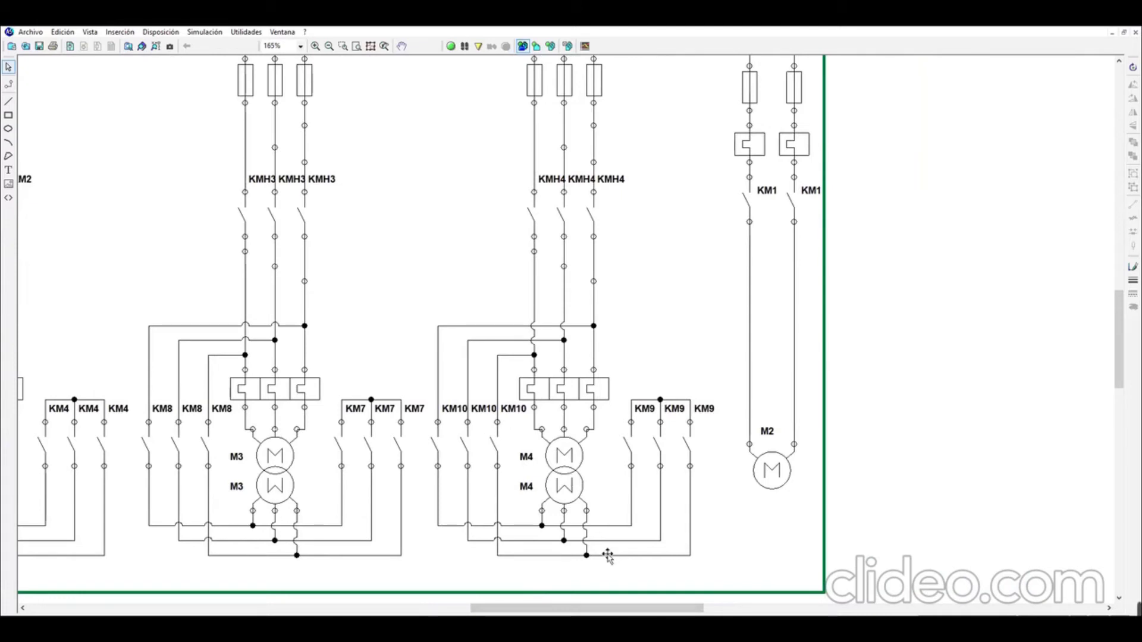
- Examine motor M2's power circuit with its fuses, thermal relays and KM1 contacts, and return to the whole power schematic
scroll(603, 553, "up", 1)
scroll(604, 553, "up", 2)
scroll(604, 553, "down", 3)
scroll(604, 553, "up", 1)
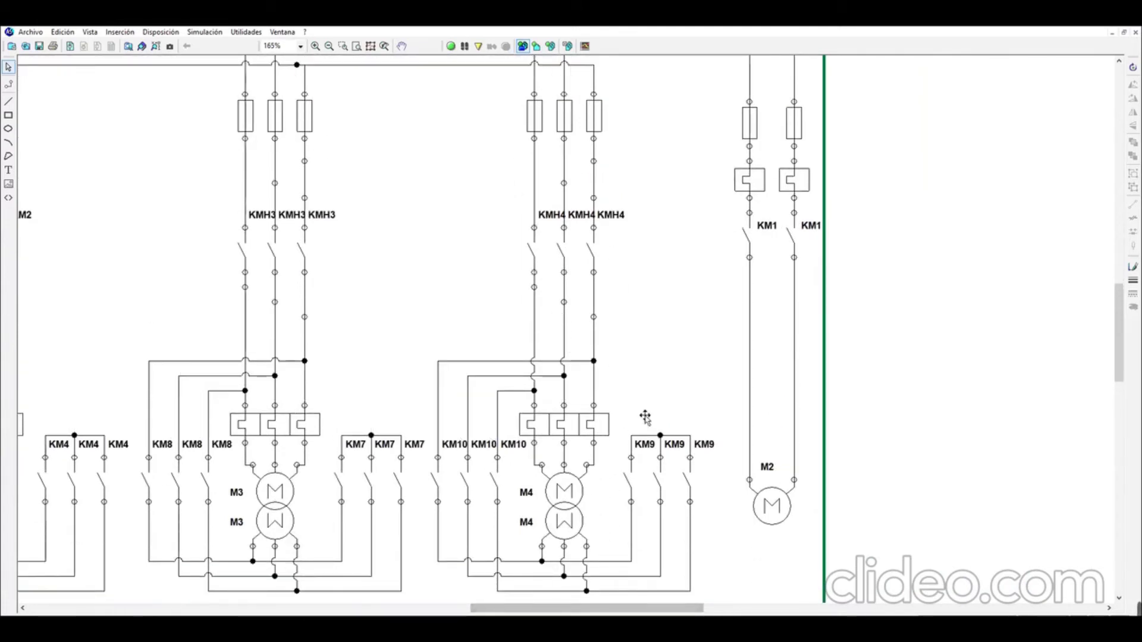
left_click_drag(671, 612, 692, 611)
scroll(719, 523, "up", 2)
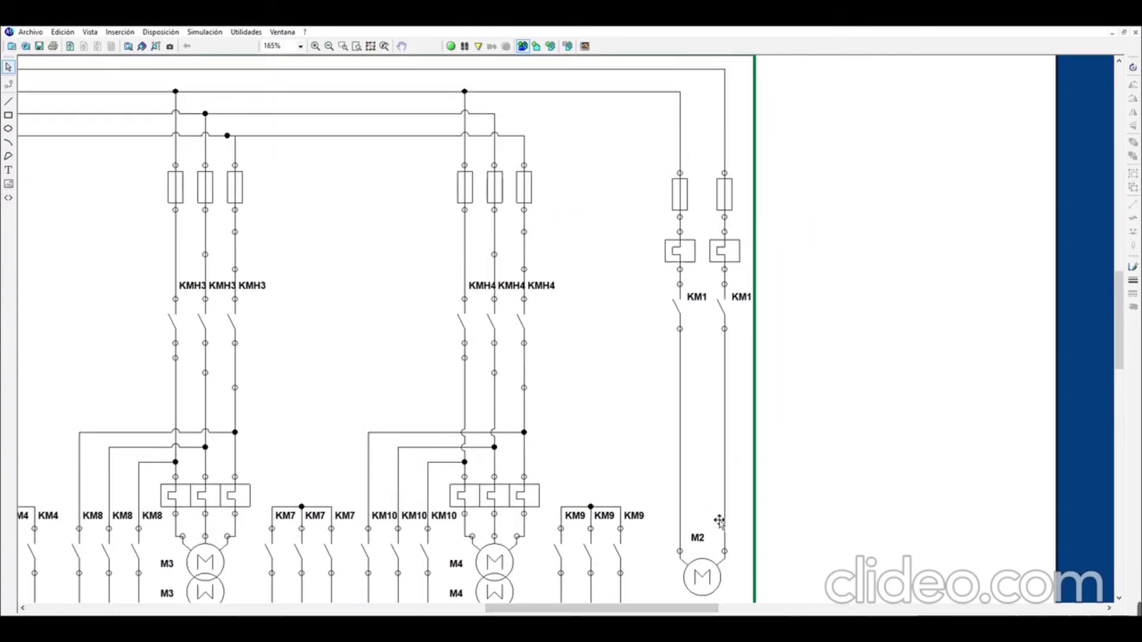
scroll(722, 518, "down", 1)
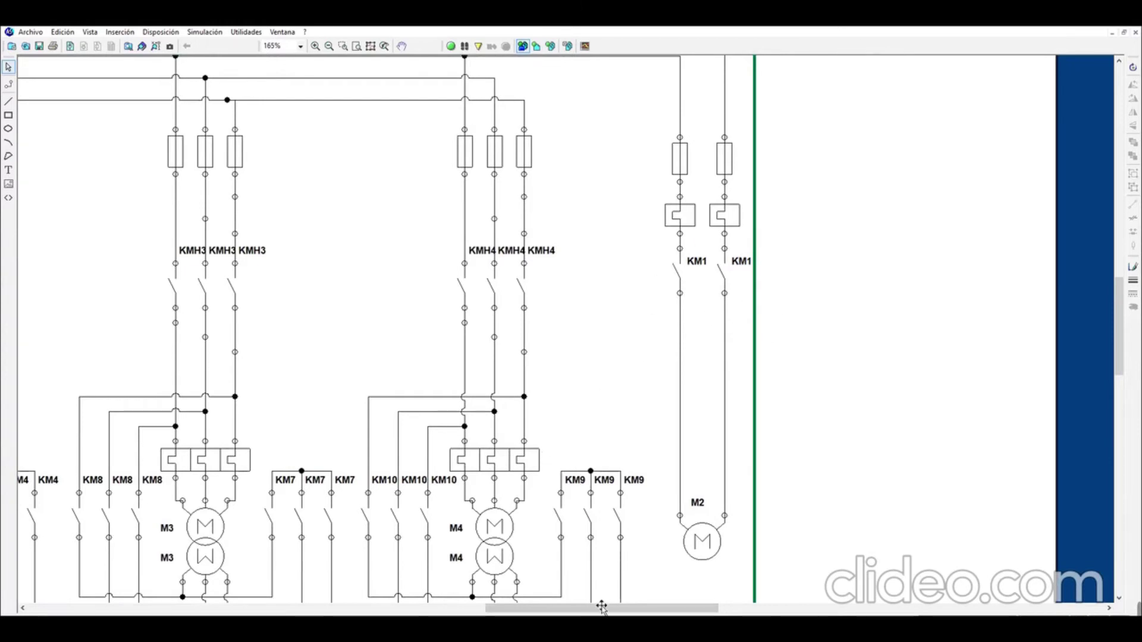
left_click_drag(601, 607, 533, 607)
- Open the Esquema2 control panel and start the simulation in normal mode, dismissing the Mensajes window
left_click(282, 33)
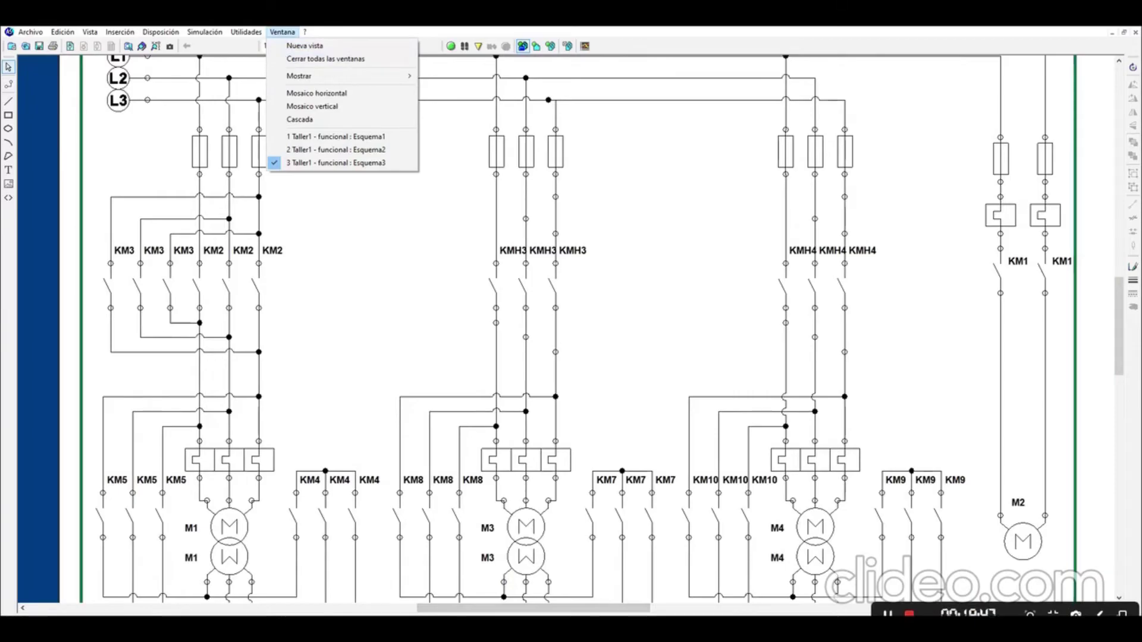
left_click(336, 149)
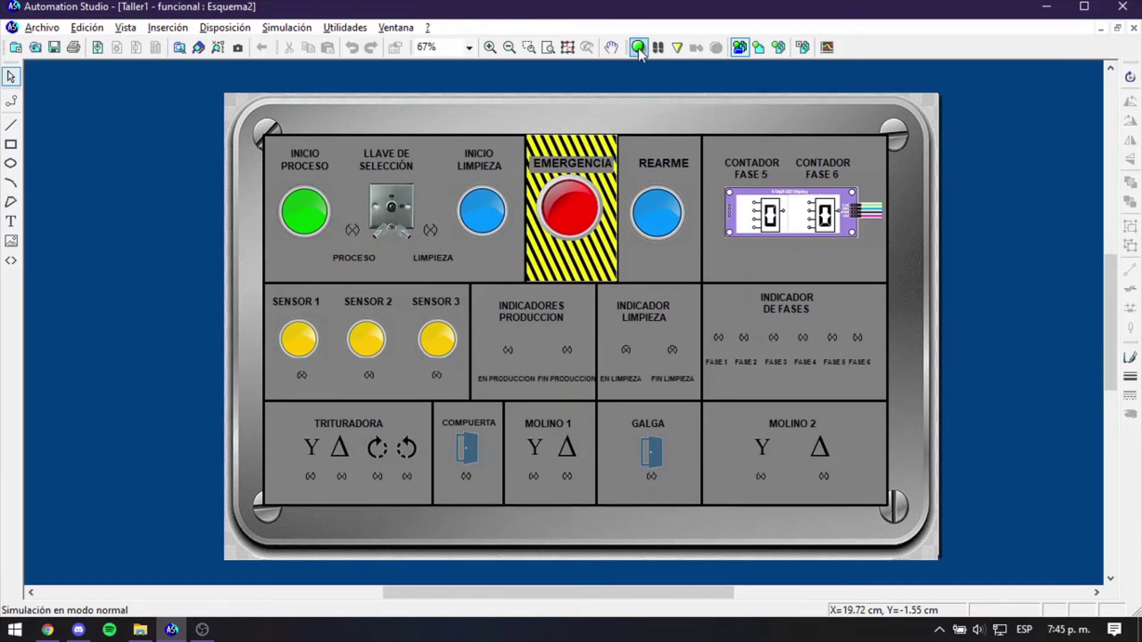
left_click(639, 48)
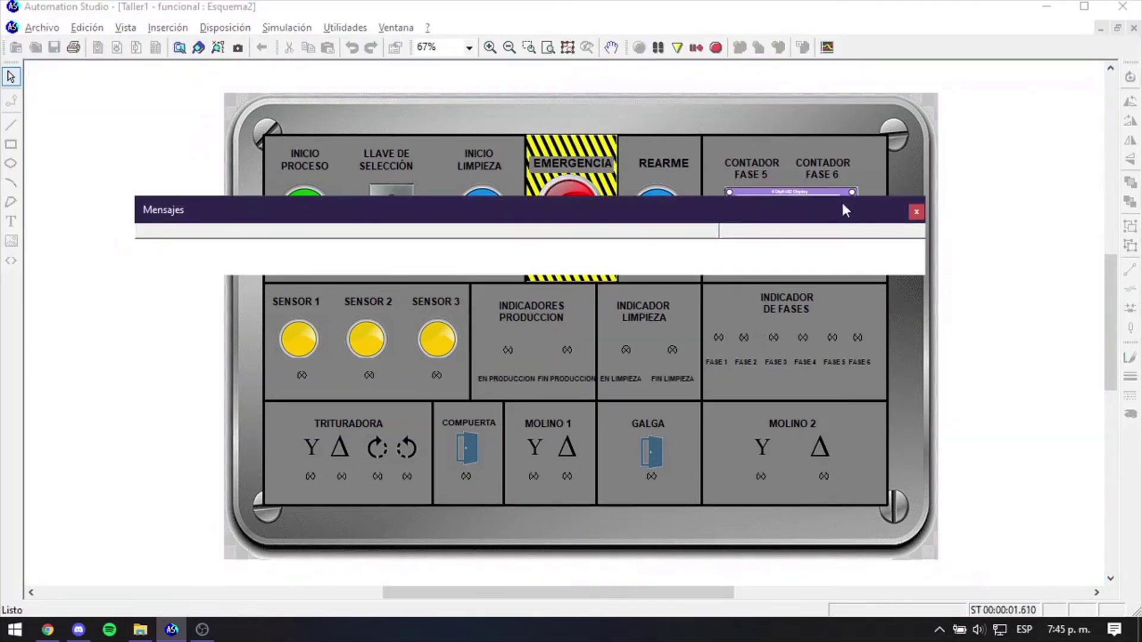
left_click(917, 212)
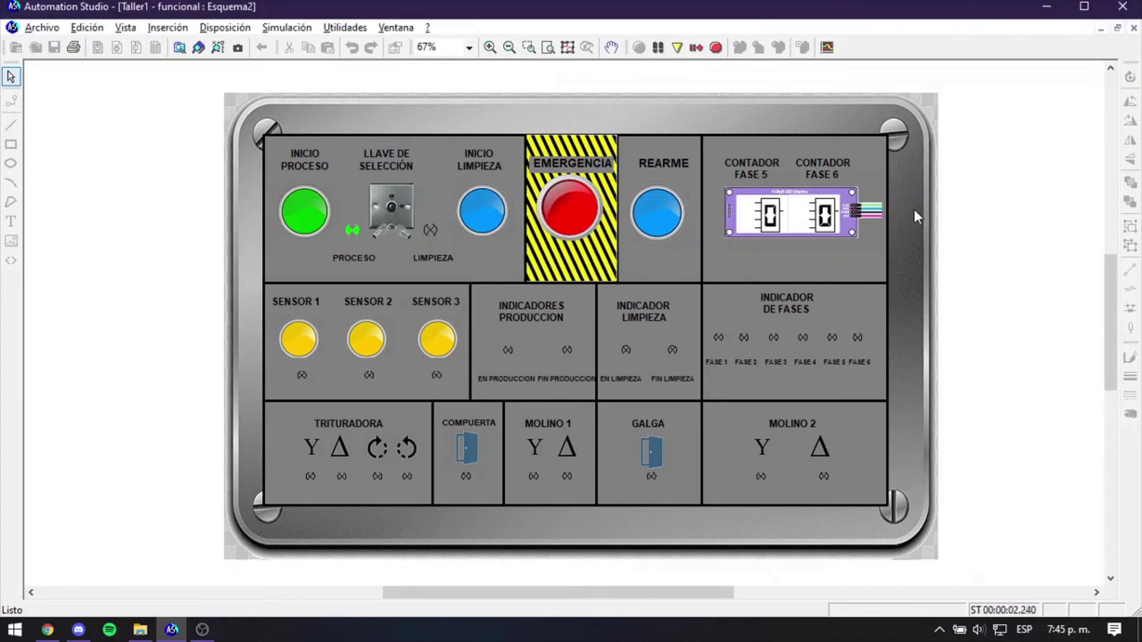
- Start the process with INICIO PROCESO, activate SENSOR 1, and operate SENSOR 2 repeatedly to advance the production phases
left_click(306, 221)
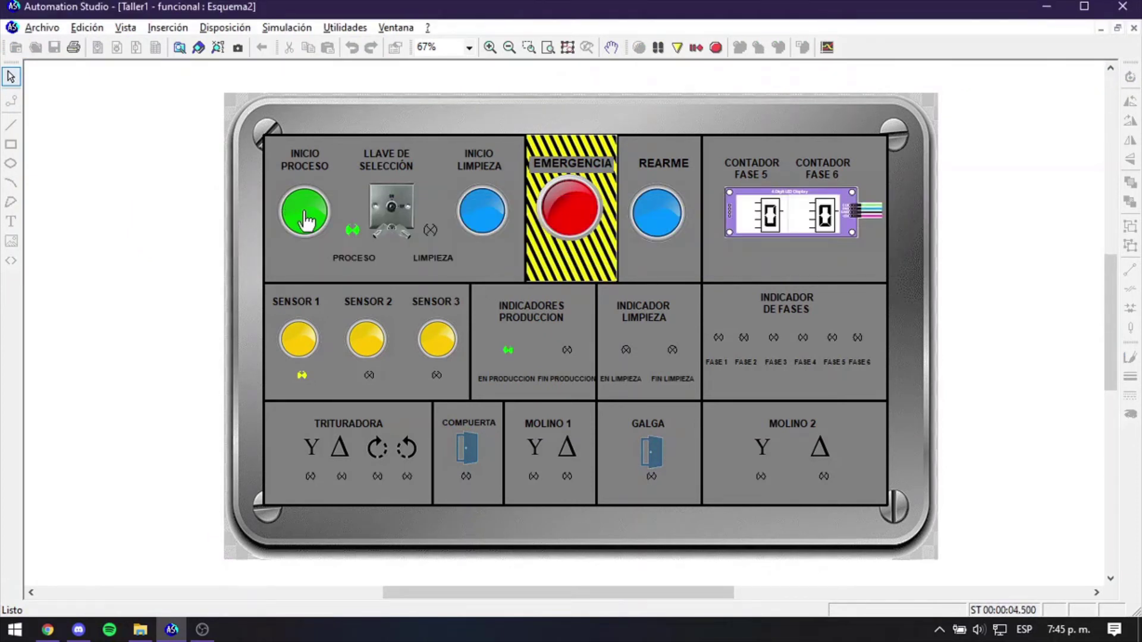
left_click(297, 345)
left_click(365, 345)
left_click(364, 345)
left_click(366, 345)
left_click(369, 342)
- Operate SENSOR 3 repeatedly to run the phase 5 cycles and advance the process to phase 6
left_click(447, 344)
left_click(436, 349)
left_click(435, 348)
left_click(436, 348)
left_click(434, 350)
left_click(436, 348)
left_click(437, 349)
left_click(437, 350)
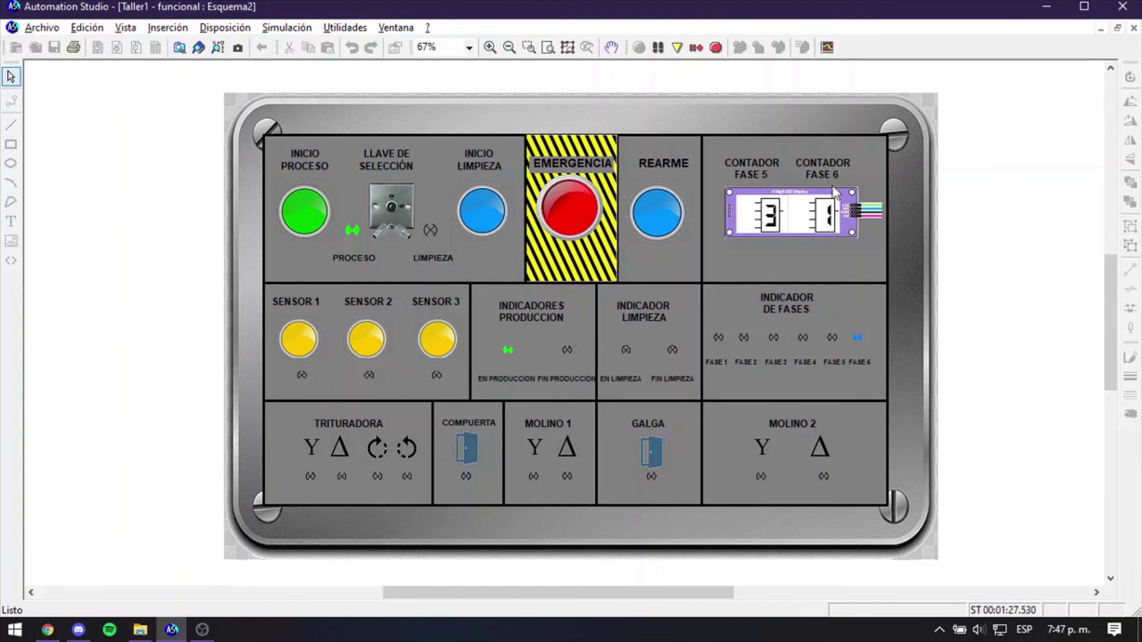
- Operate SENSOR 3 six more times to run the phase 6 cycles to the end of production
left_click(437, 340)
left_click(437, 344)
left_click(438, 342)
left_click(437, 342)
left_click(436, 349)
left_click(436, 348)
- Start a second process run, rearm it with REARME, and continue it using SENSOR 2 and SENSOR 3
left_click(305, 214)
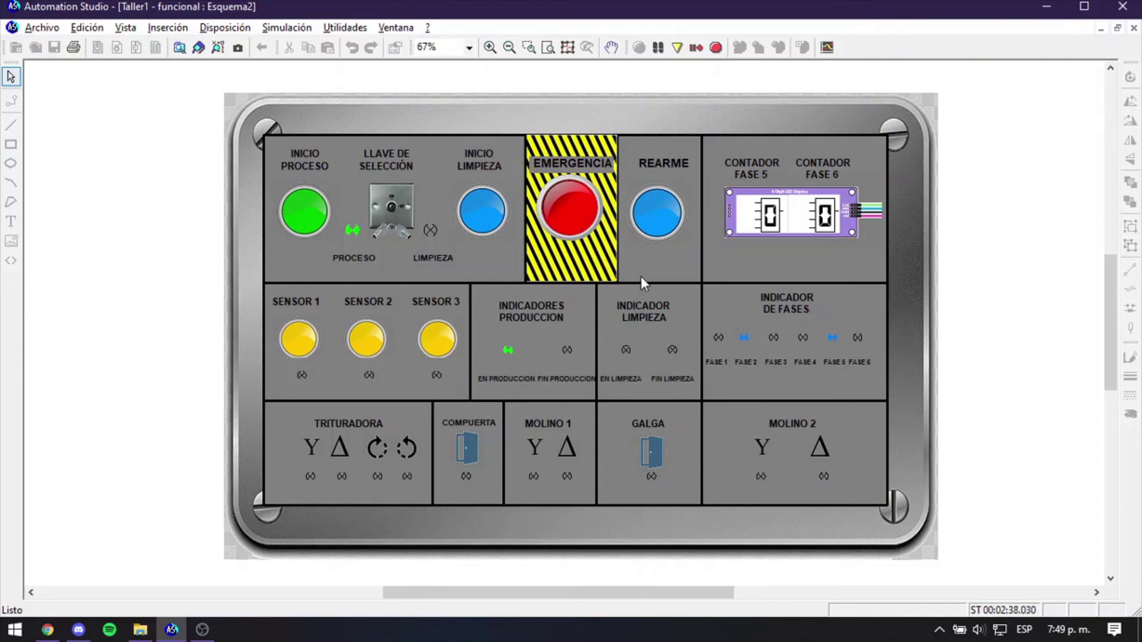
left_click(660, 223)
left_click(368, 340)
left_click(364, 350)
left_click(366, 350)
left_click(437, 341)
- Rearm the process again, activate SENSOR 2 once, and operate SENSOR 3 repeatedly to advance to phase 6
left_click(659, 220)
left_click(366, 340)
left_click(437, 344)
left_click(437, 345)
left_click(436, 345)
left_click(445, 336)
left_click(438, 340)
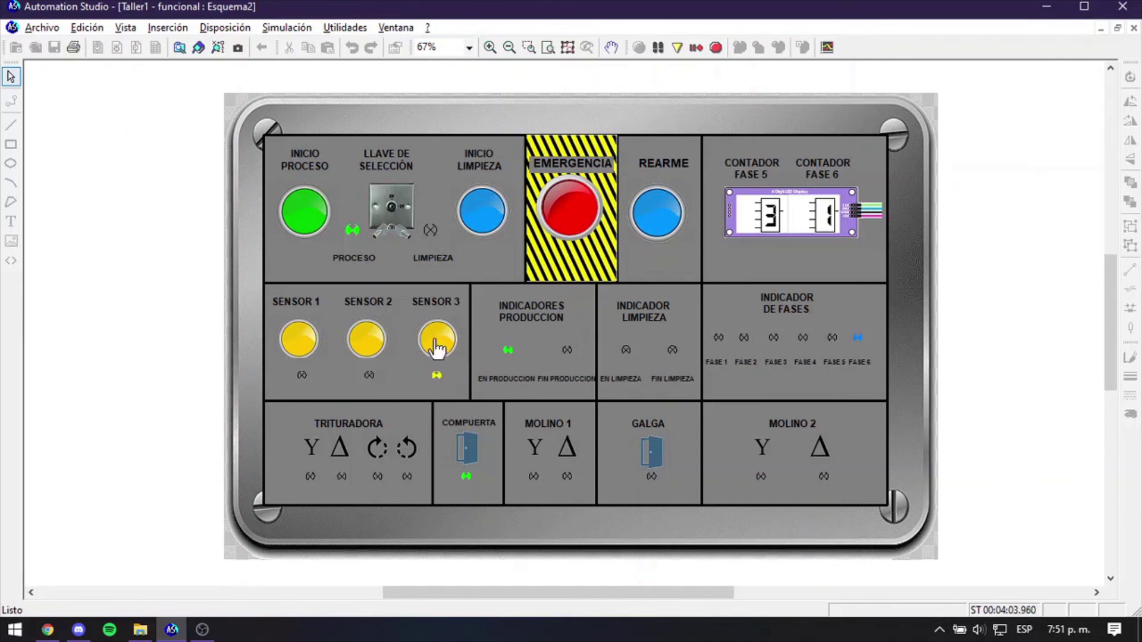
- Continue the phase 6 cycles with SENSOR 3, rearming the process with REARME partway through
left_click(438, 342)
left_click(434, 348)
left_click(435, 343)
left_click(659, 220)
left_click(436, 340)
left_click(448, 338)
- Test EMERGENCIA and REARME during phase 6, and finish the production run with SENSOR 3
left_click(578, 217)
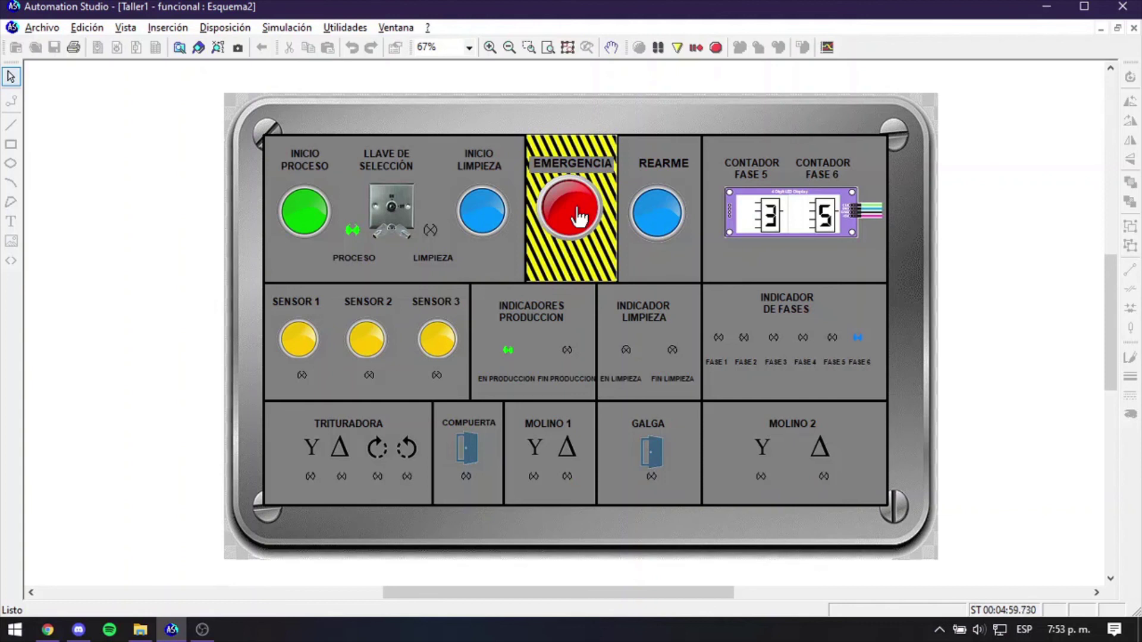
left_click(661, 220)
left_click(437, 344)
- Turn the selection key to LIMPIEZA, start the cleaning cycle, and trigger EMERGENCIA while it runs
left_click(398, 208)
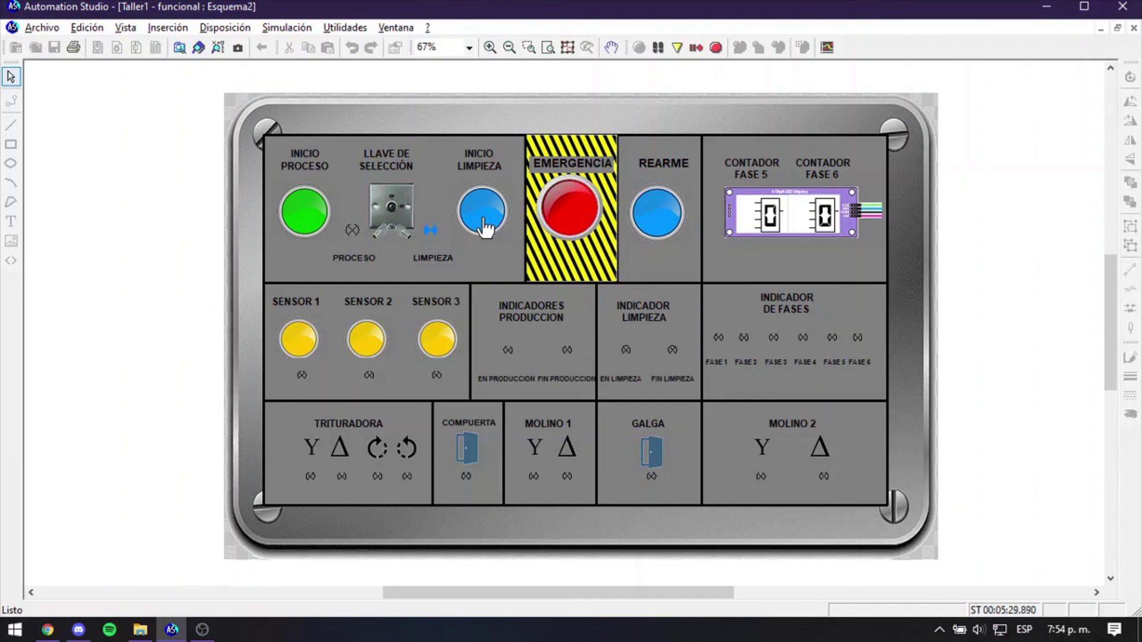
left_click(484, 225)
left_click(575, 220)
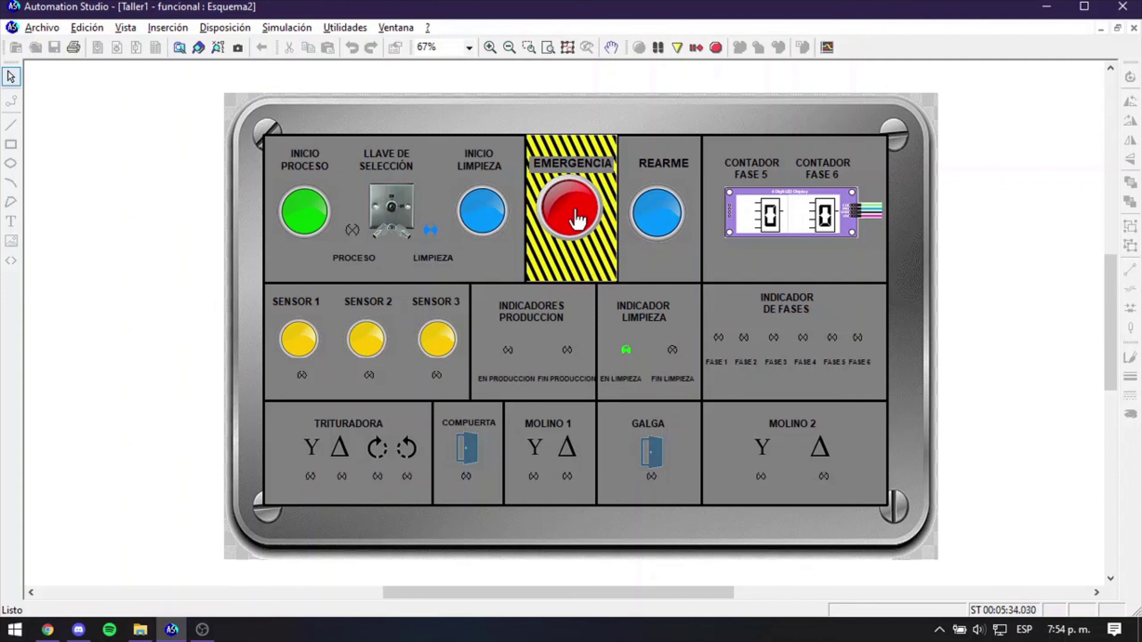
- Rearm the cleaning cycle with REARME and stop the simulation
left_click(659, 221)
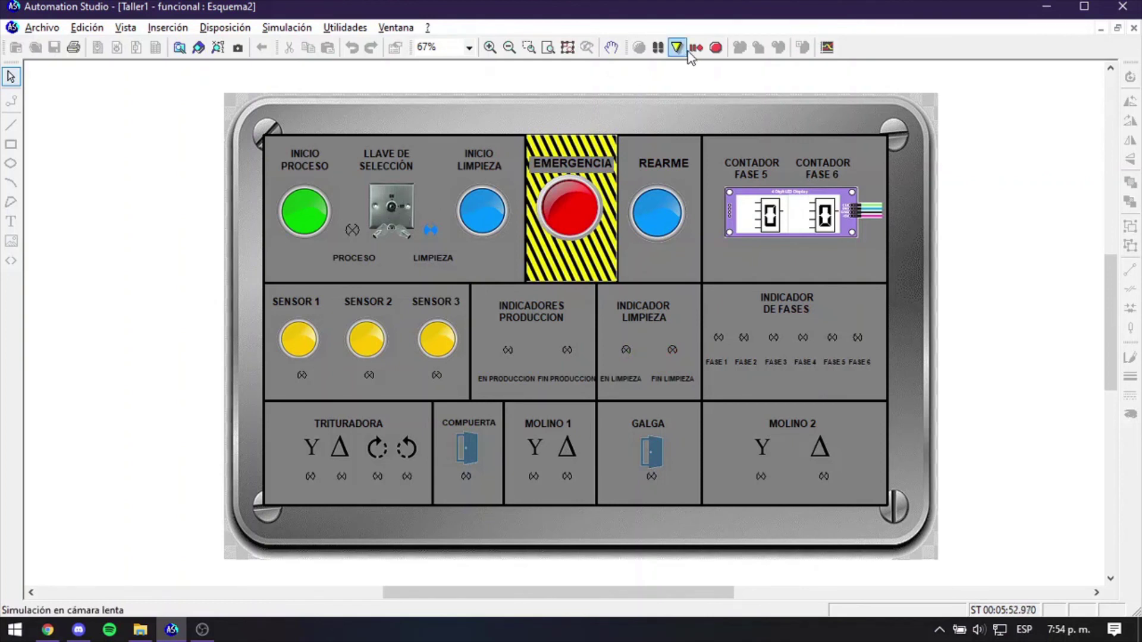
left_click(716, 49)
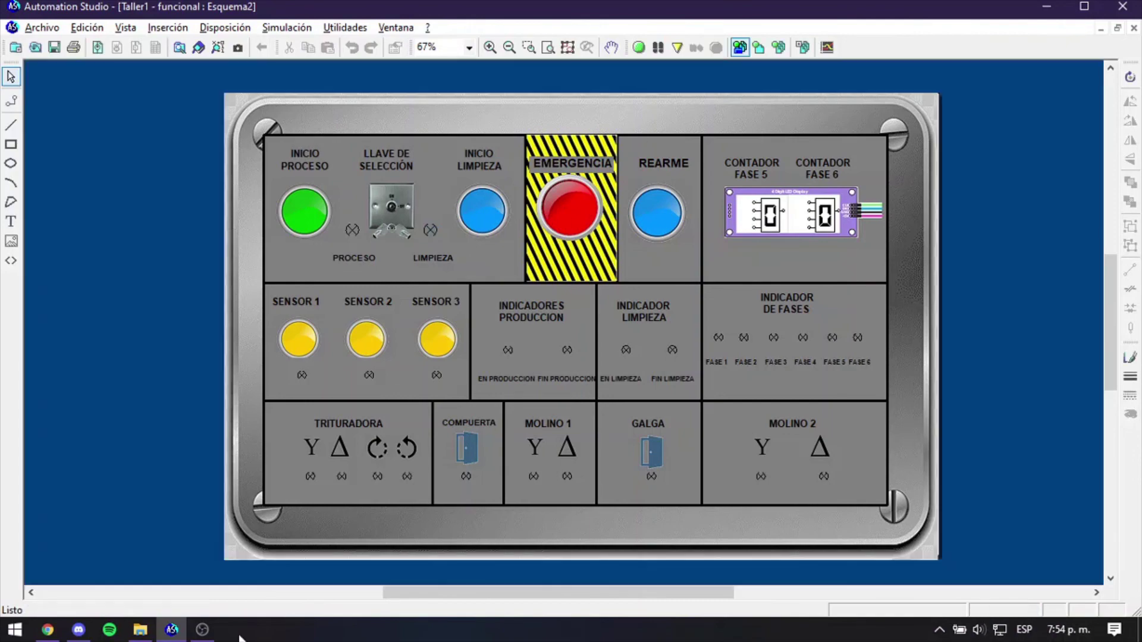